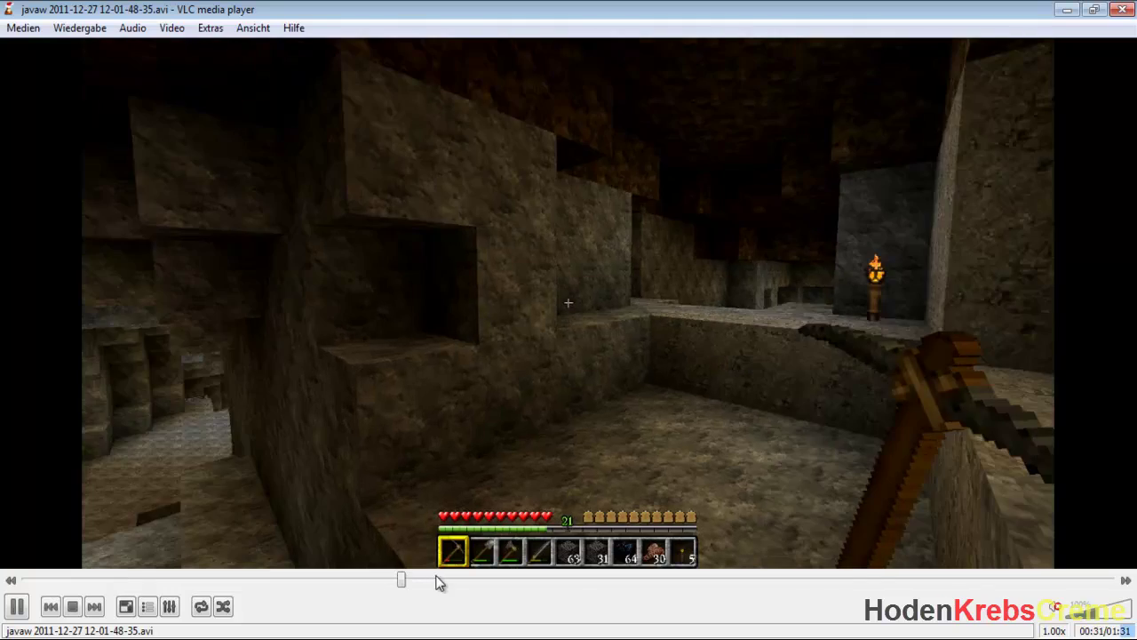
# Step: Skim through the Fraps recording to near its end, and close the player and the folder window
pyautogui.click(665, 579)
pyautogui.click(909, 579)
pyautogui.click(1035, 580)
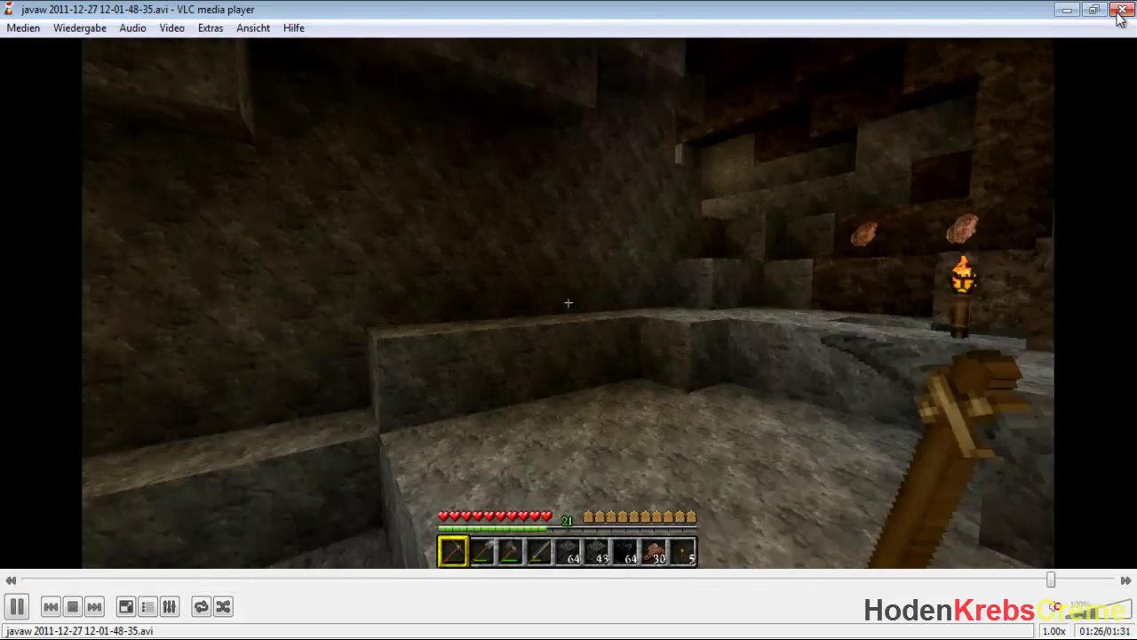
pyautogui.click(1122, 11)
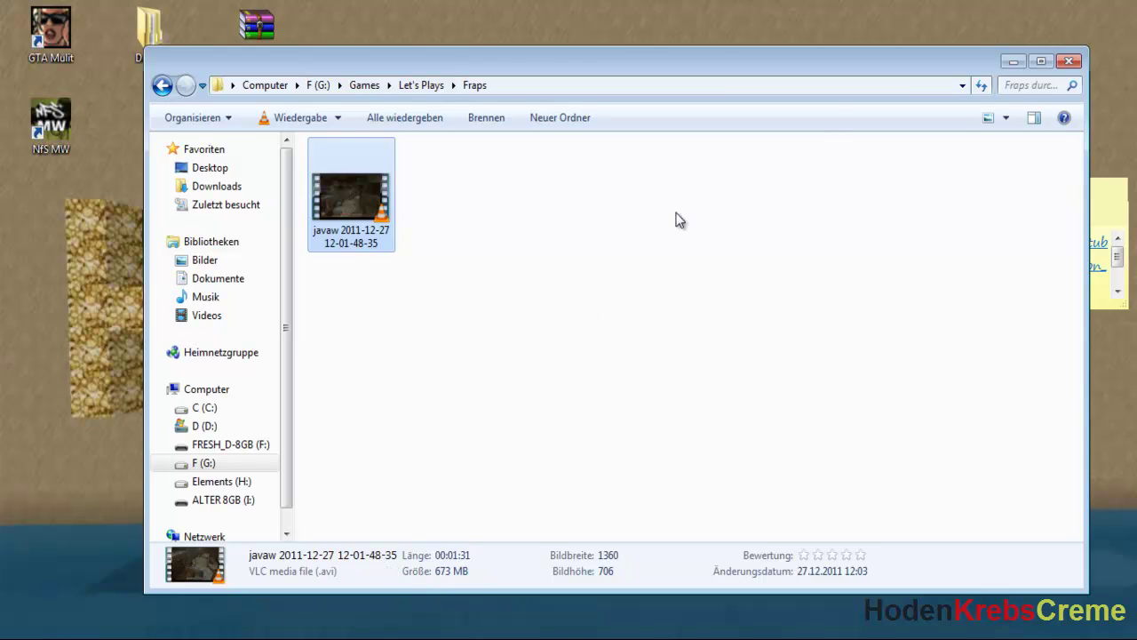
pyautogui.click(1069, 60)
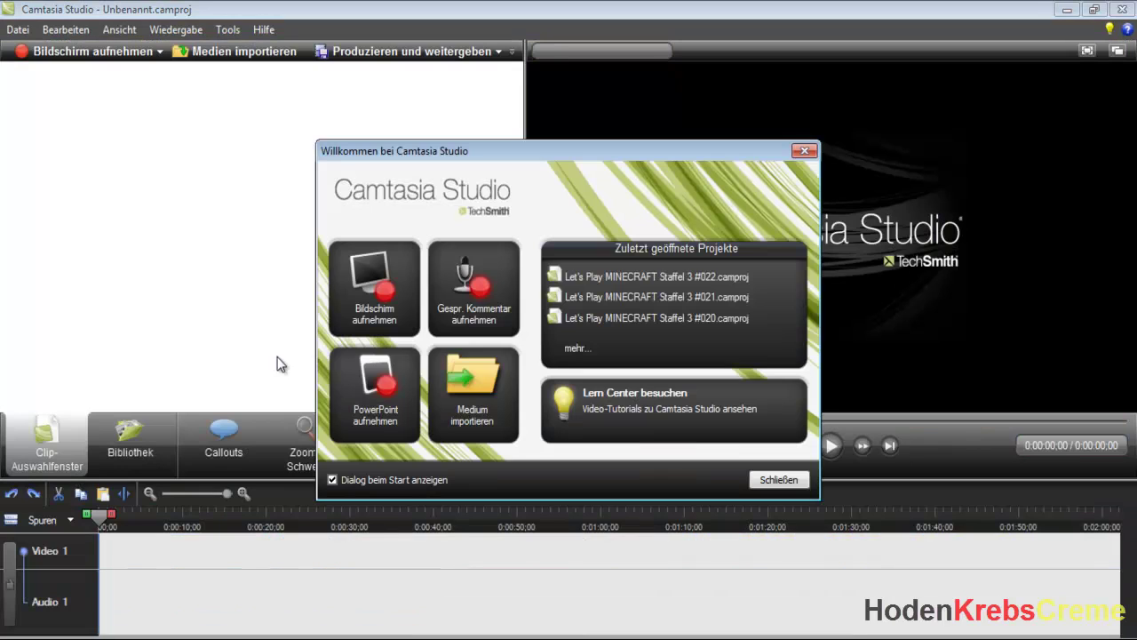
pyautogui.click(804, 151)
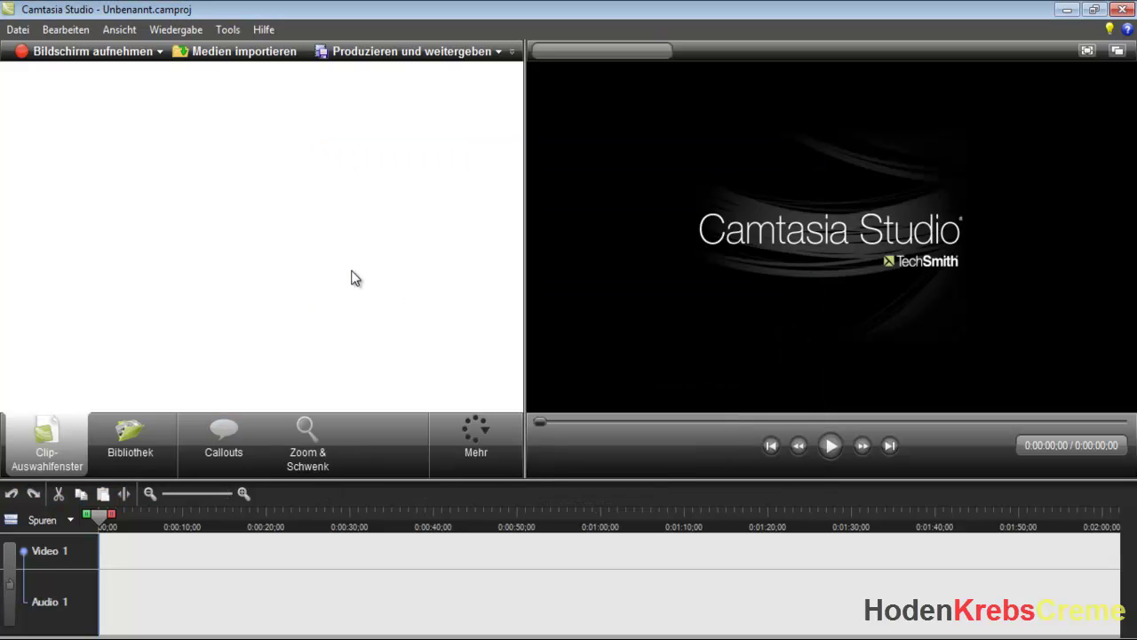
pyautogui.click(256, 51)
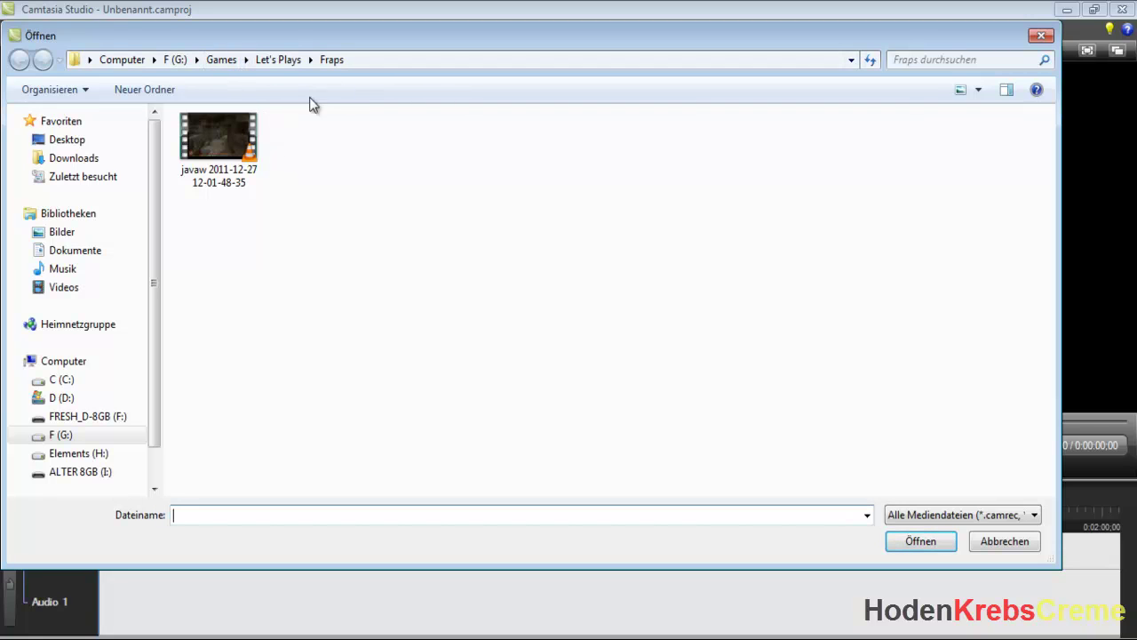
pyautogui.click(233, 142)
pyautogui.click(952, 549)
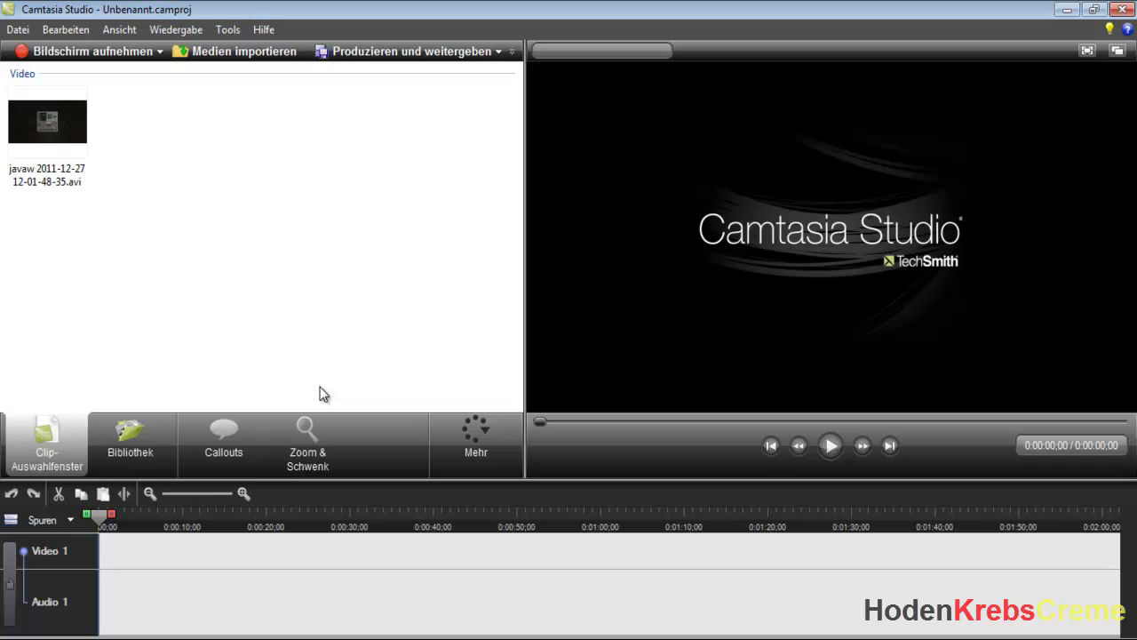
# Step: Place the imported recording at the start of the timeline with editing dimensions of 1280 x 720 (YouTube & HD)
pyautogui.moveTo(46, 152); pyautogui.dragTo(158, 547)
pyautogui.click(457, 348)
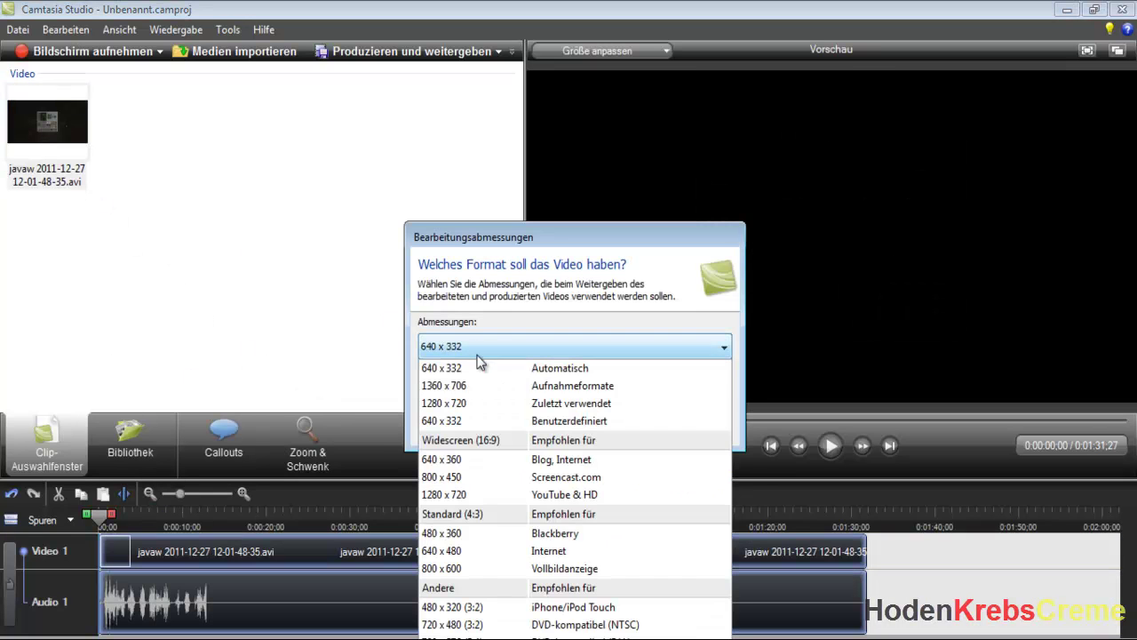
pyautogui.click(471, 491)
pyautogui.press('Return')
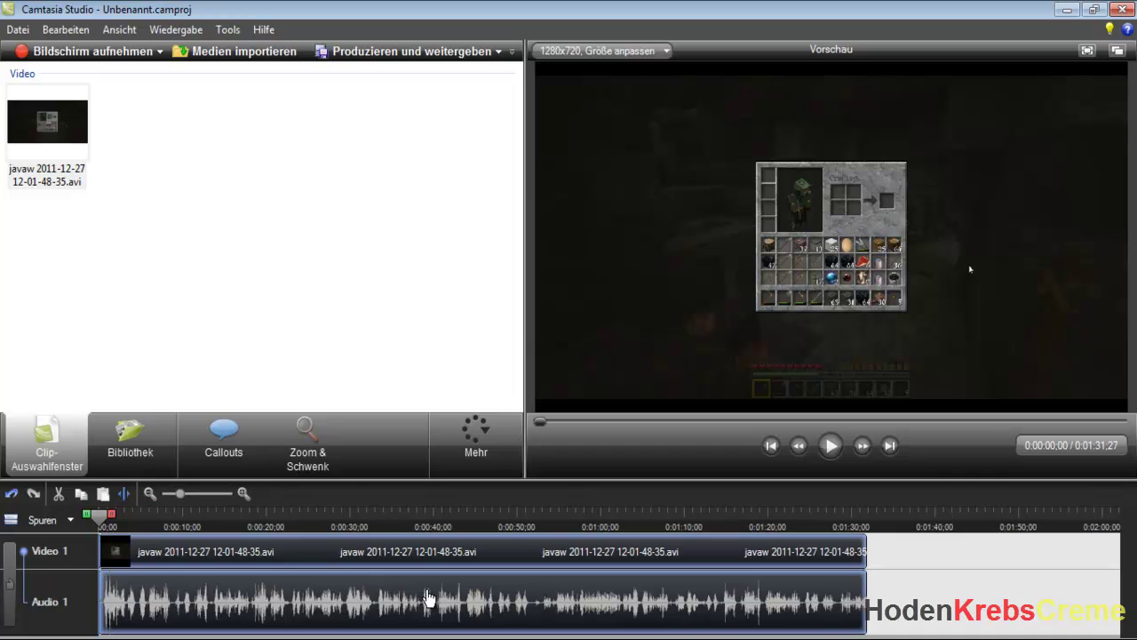
# Step: Play the first seconds of the recording and make its audio one level louder
pyautogui.click(830, 445)
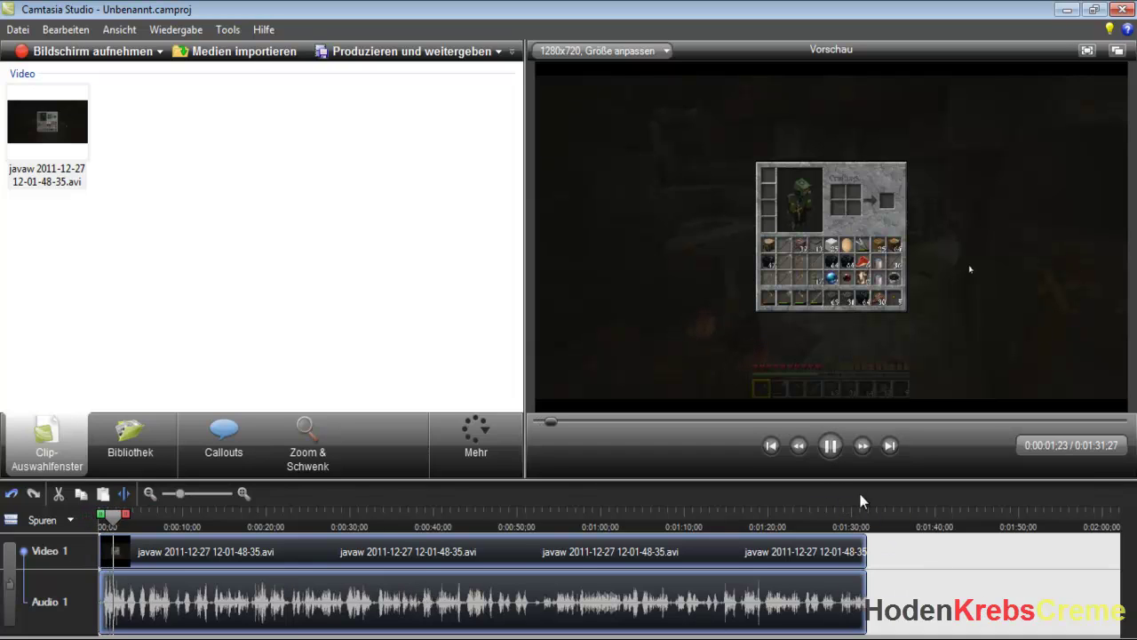
pyautogui.click(829, 449)
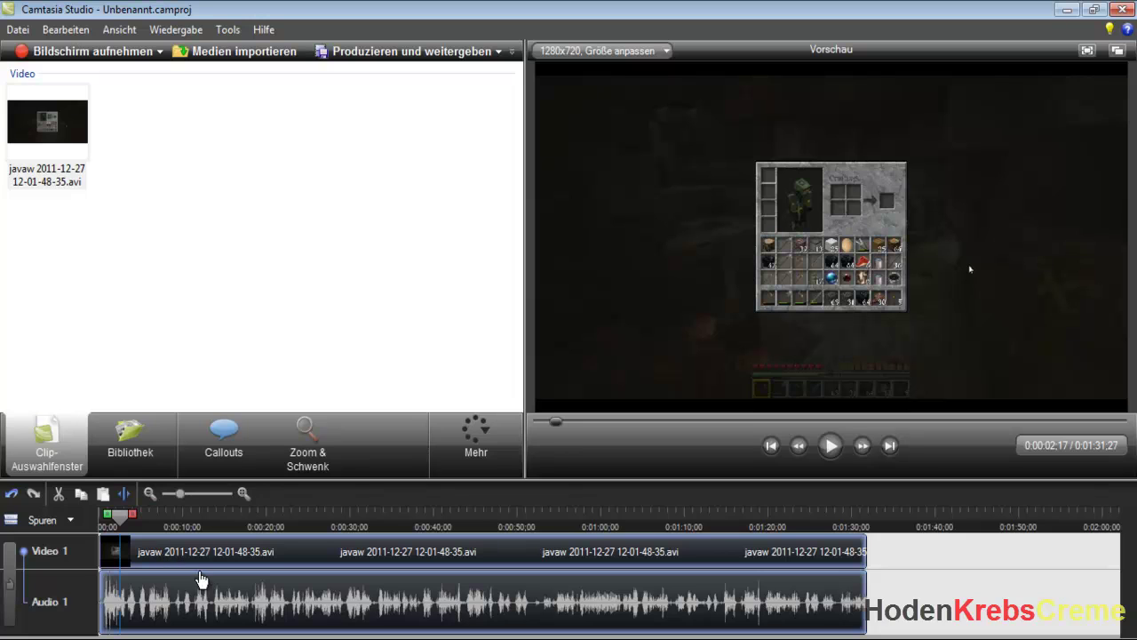
pyautogui.rightClick(460, 609)
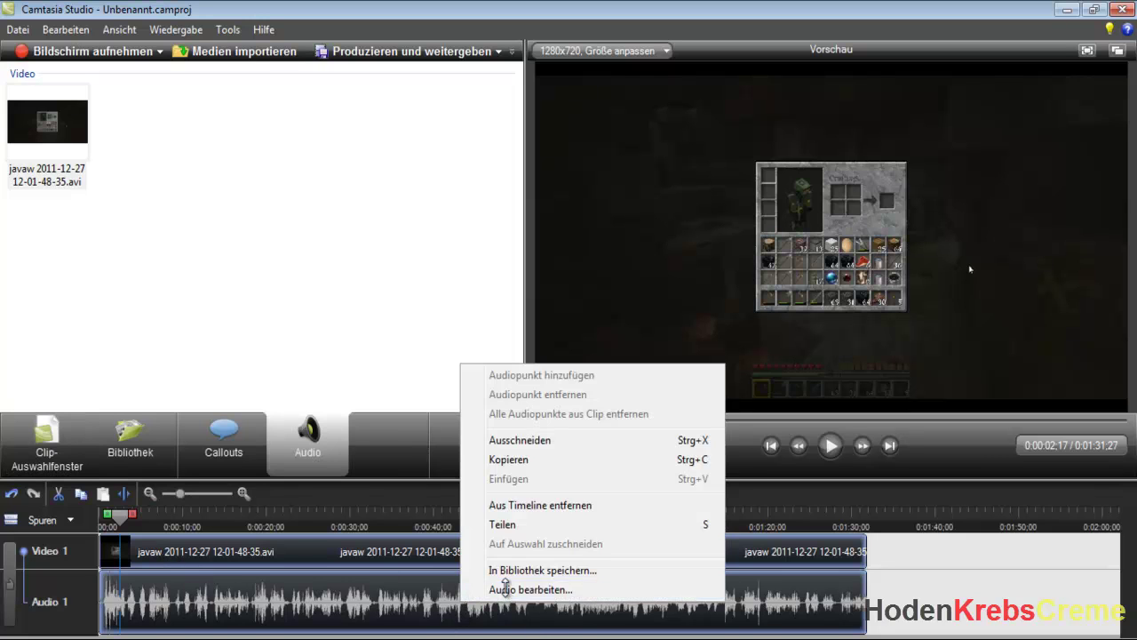
pyautogui.click(495, 589)
pyautogui.click(222, 301)
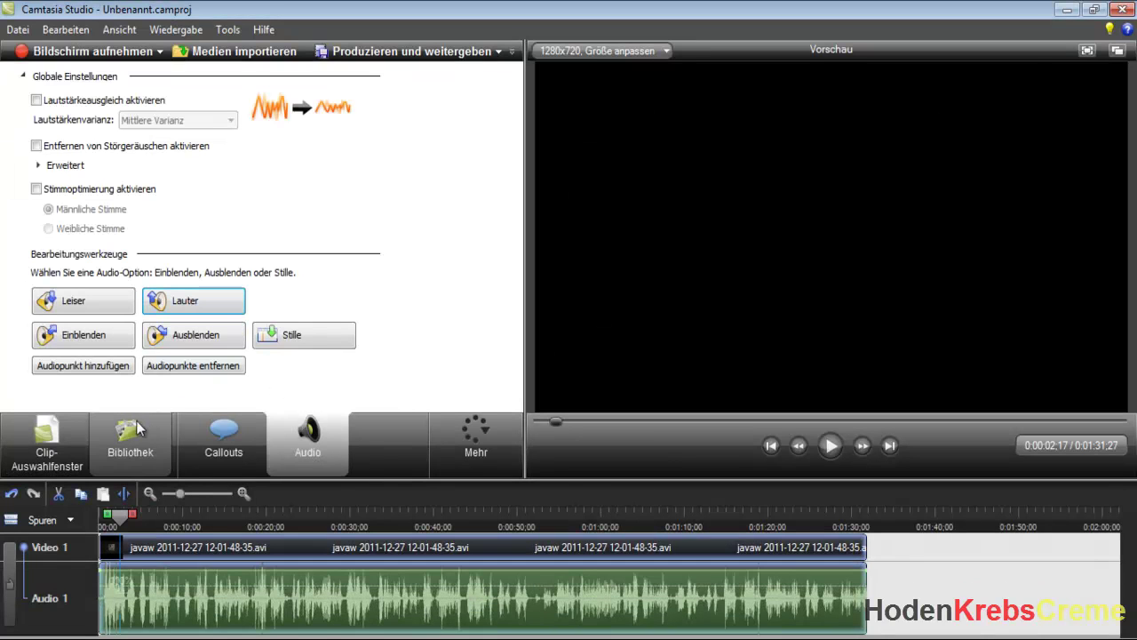
# Step: Add the MINECRAFT zoom keyframe from the library at the beginning of the recording
pyautogui.click(121, 444)
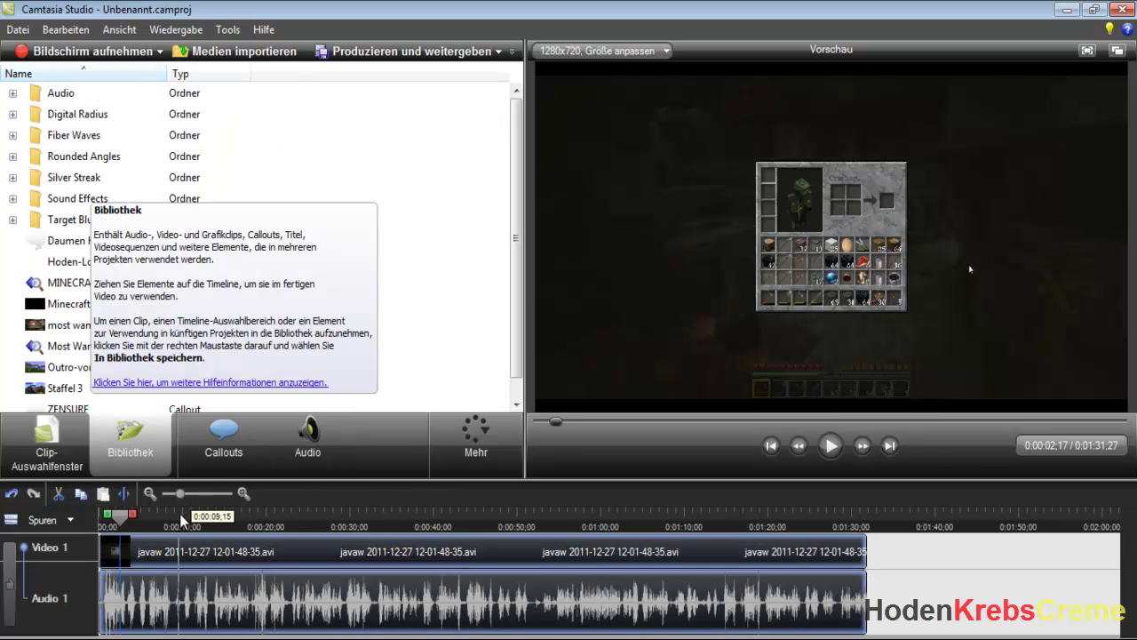
pyautogui.click(162, 548)
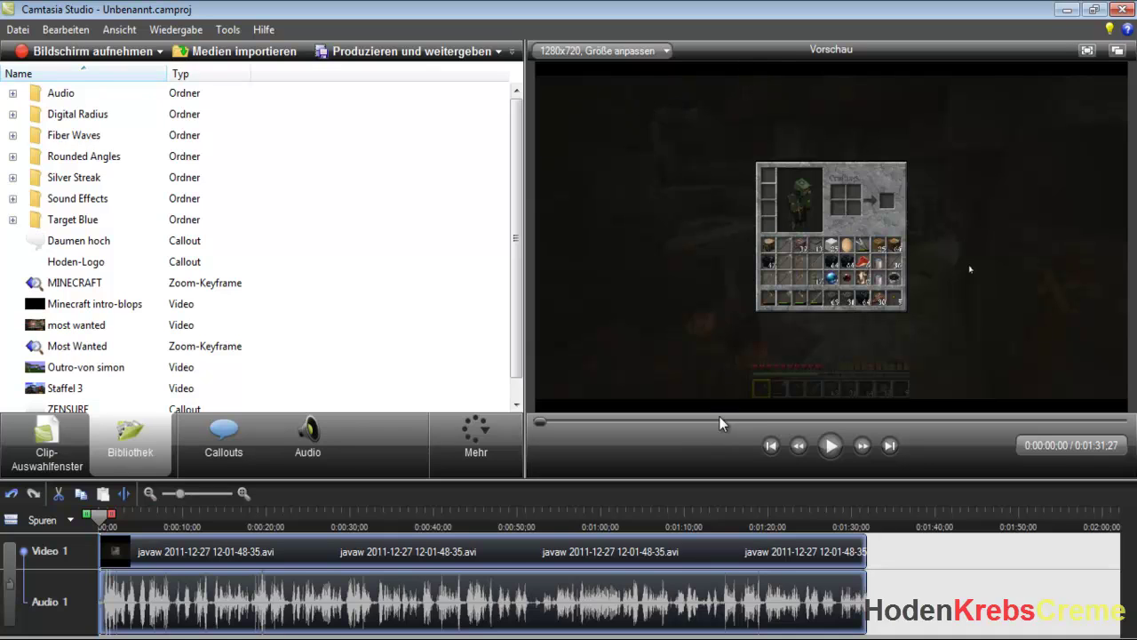
pyautogui.click(75, 284)
pyautogui.rightClick(76, 285)
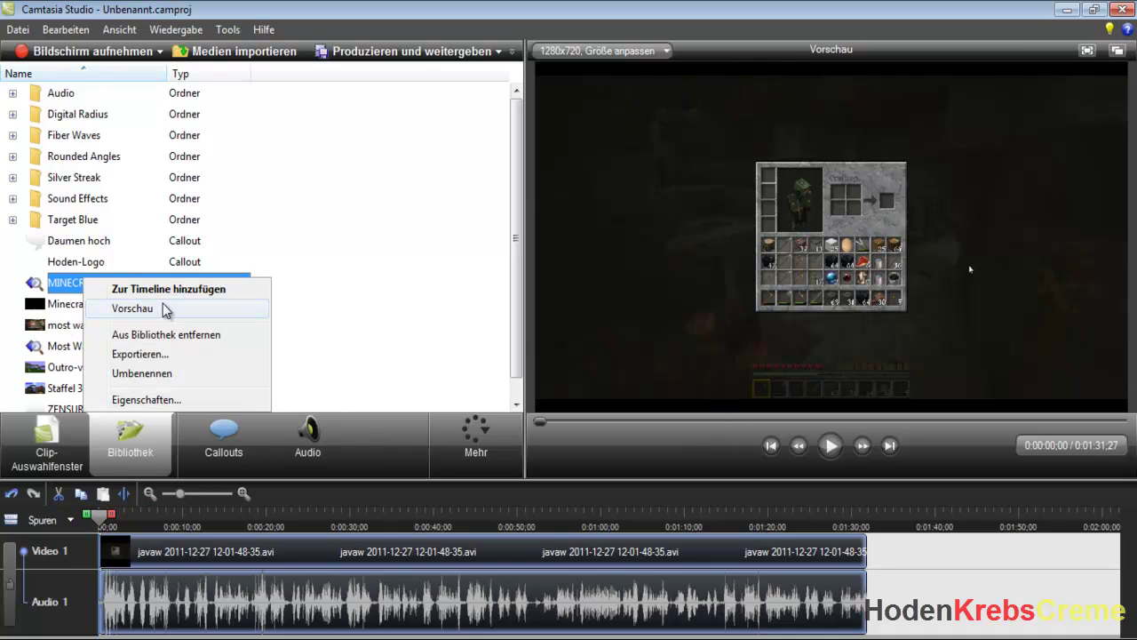
pyautogui.click(133, 289)
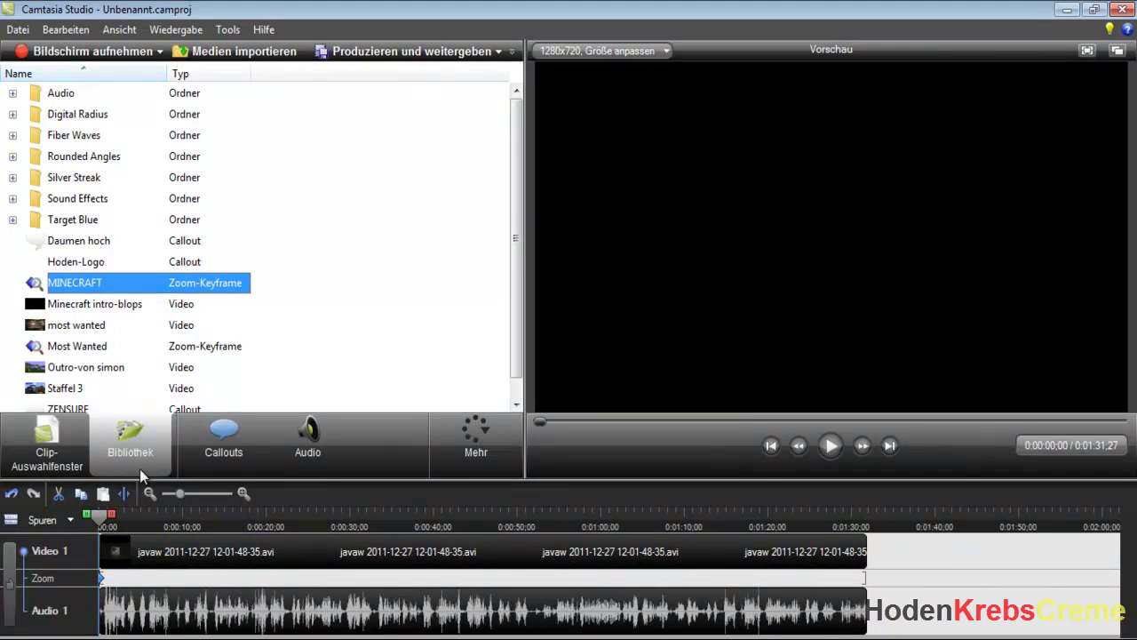
# Step: Place the library callout Daumen hoch shortly before the end of the recording, starting at about 0:01:24
pyautogui.moveTo(519, 369); pyautogui.dragTo(520, 390)
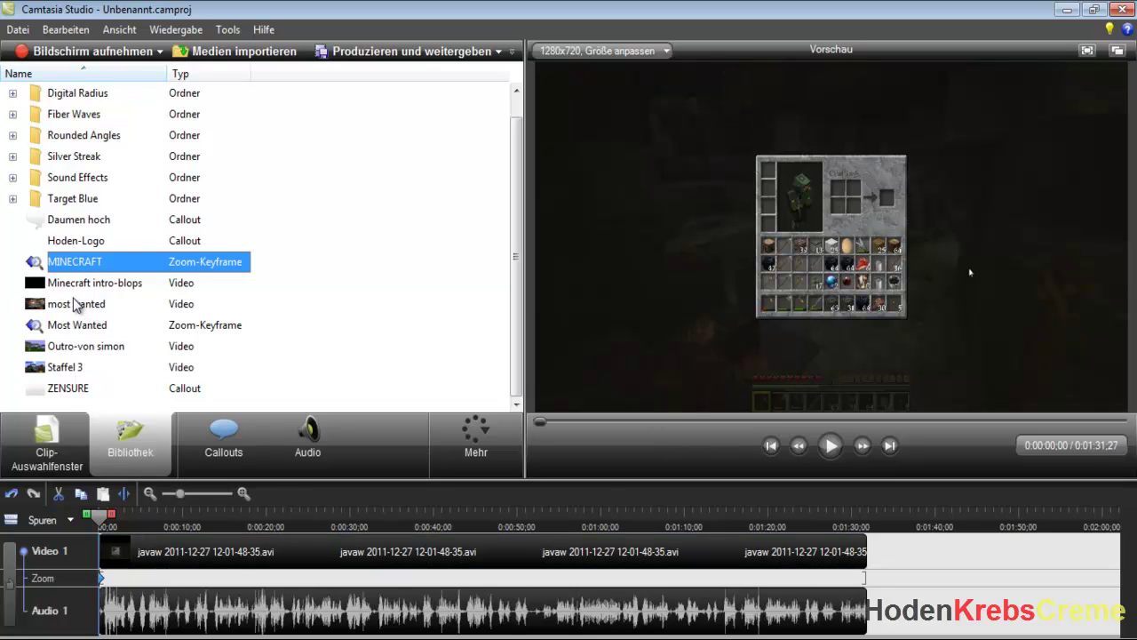
pyautogui.moveTo(76, 230); pyautogui.dragTo(929, 617)
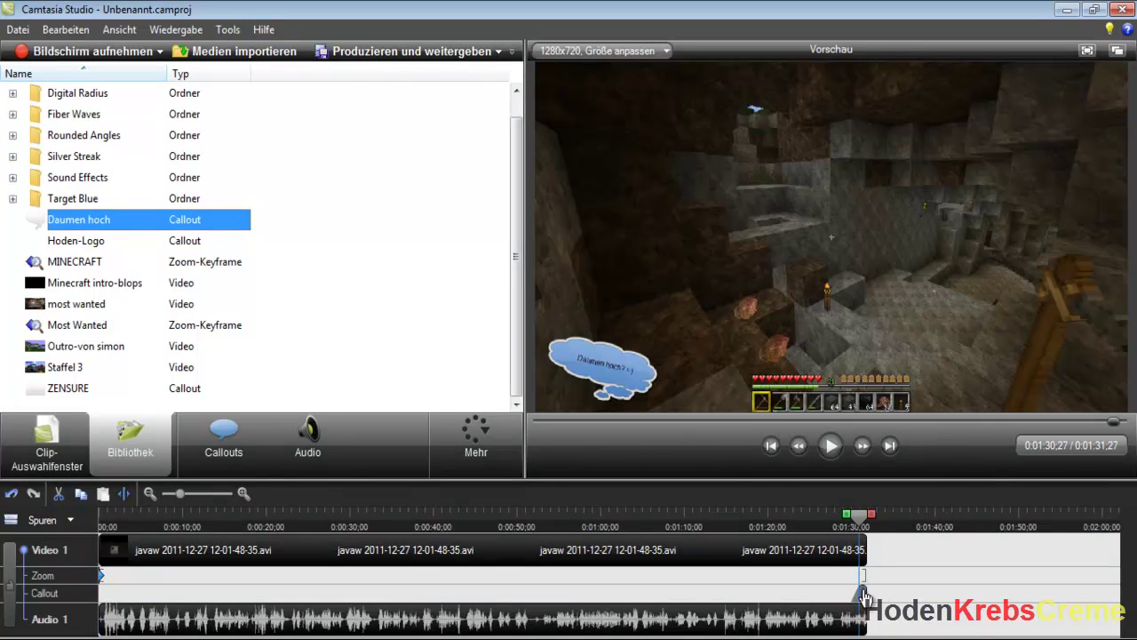
pyautogui.hotkey('ctrl', 'z')
pyautogui.moveTo(80, 224); pyautogui.dragTo(821, 602)
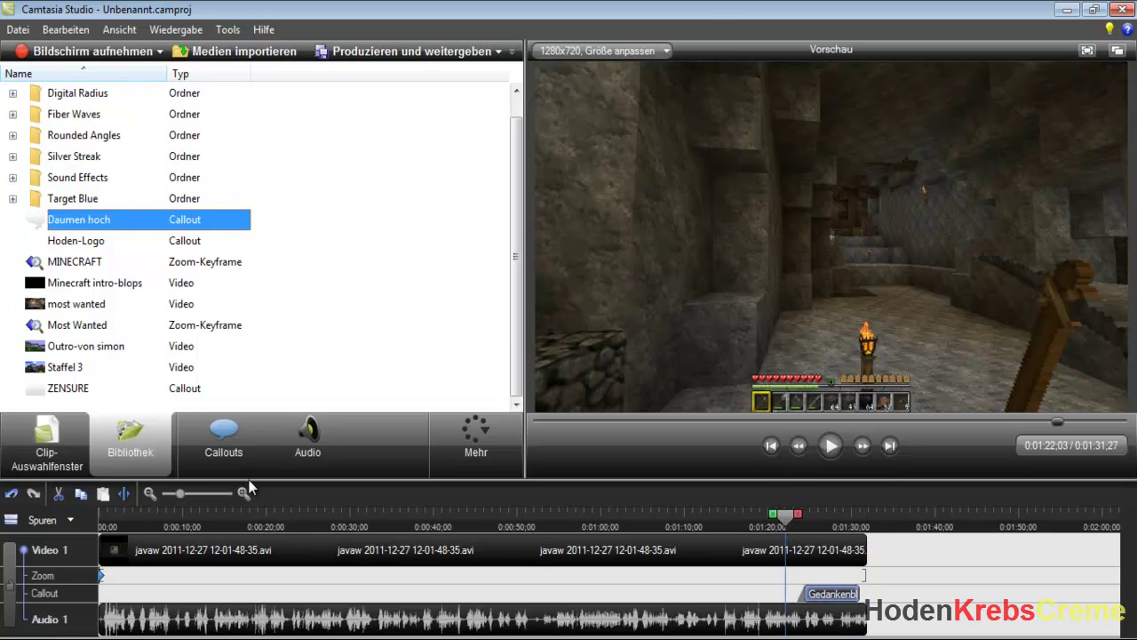
# Step: Append the Staffel 3 video from the library directly after the recording on the video track
pyautogui.click(149, 494)
pyautogui.click(149, 494)
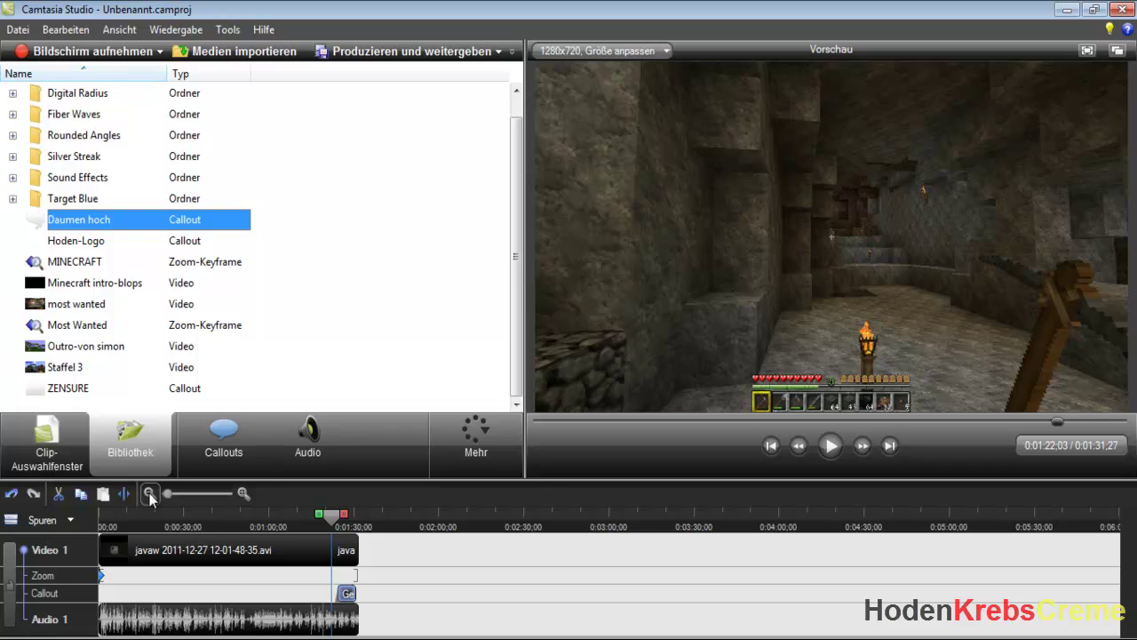
pyautogui.click(242, 494)
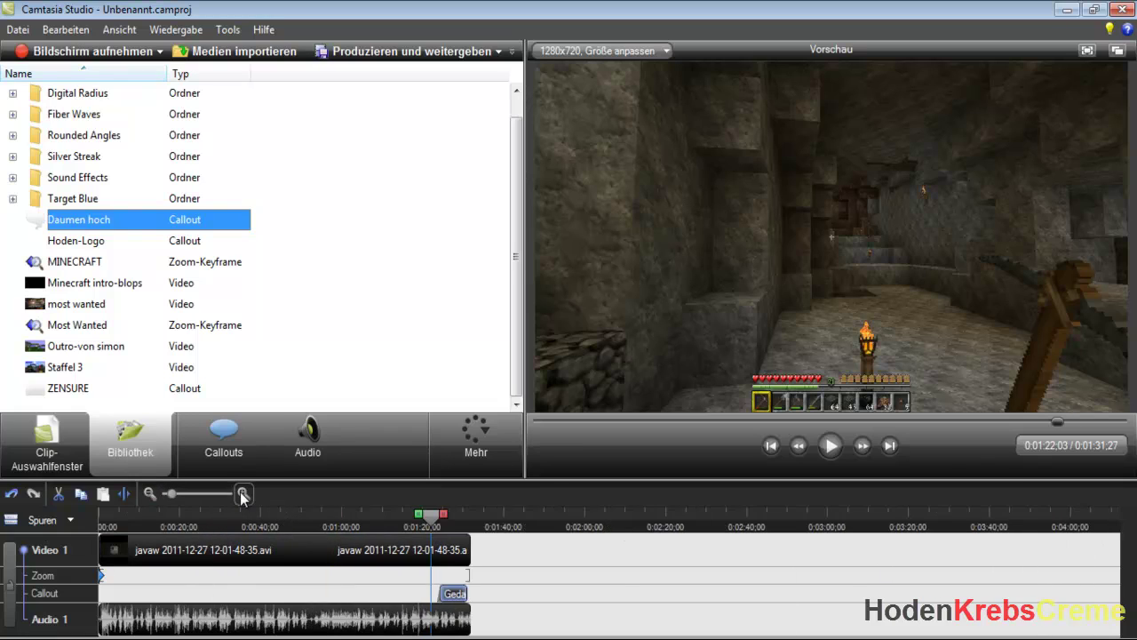
pyautogui.click(242, 494)
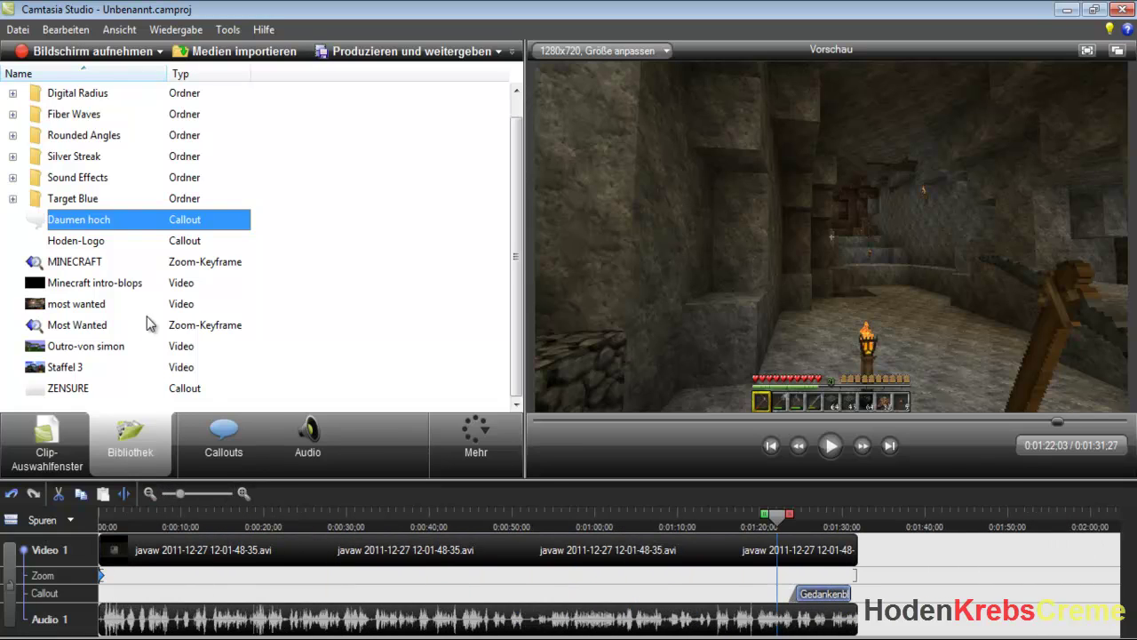
pyautogui.moveTo(70, 371); pyautogui.dragTo(1044, 594)
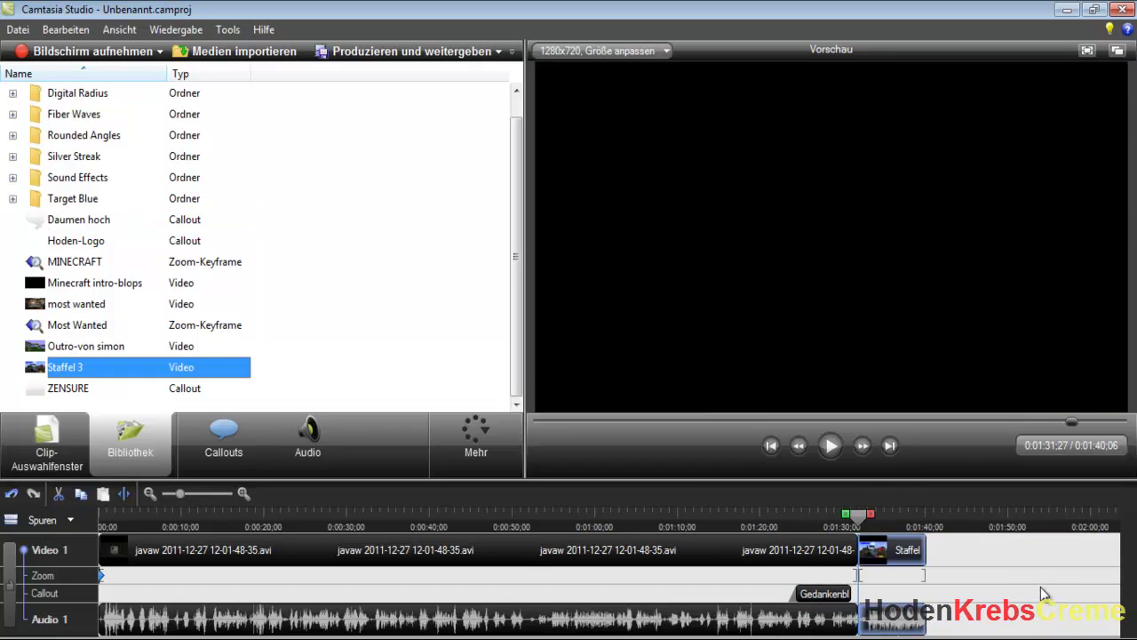
# Step: Play the Staffel 3 clip with its audio editing options open, and remove the clip from the timeline
pyautogui.rightClick(893, 626)
pyautogui.click(897, 520)
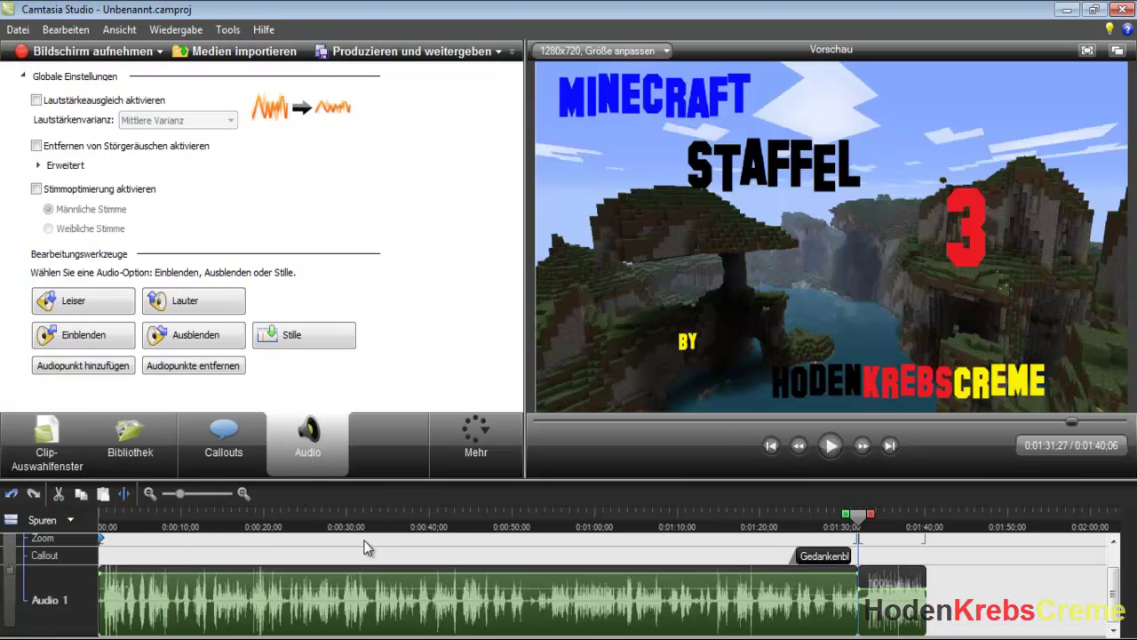
pyautogui.click(831, 445)
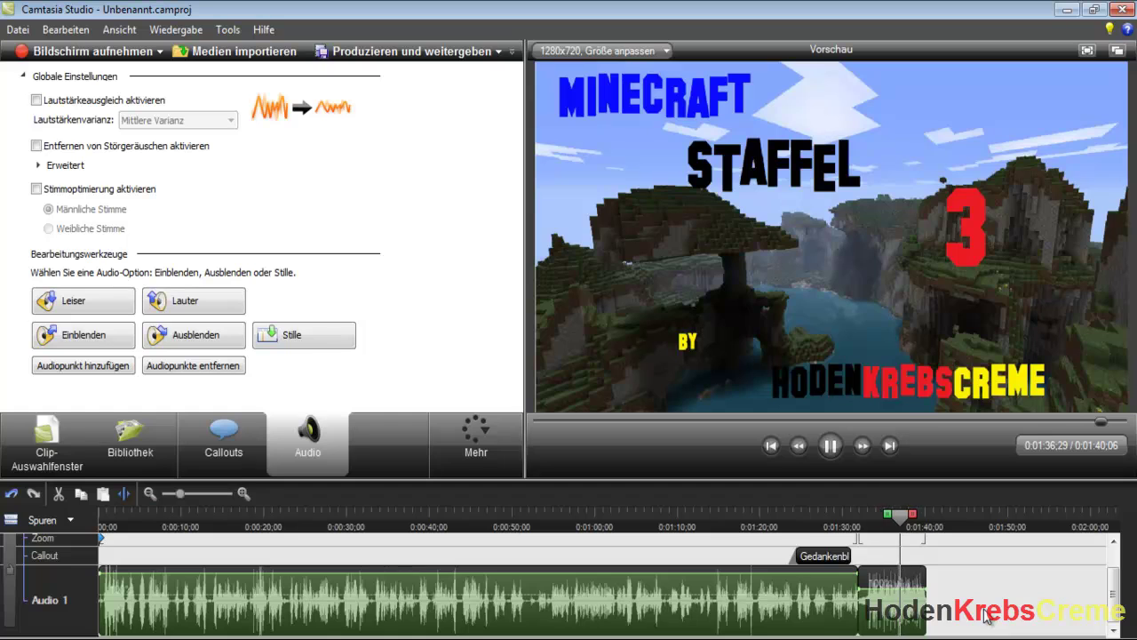
pyautogui.click(46, 440)
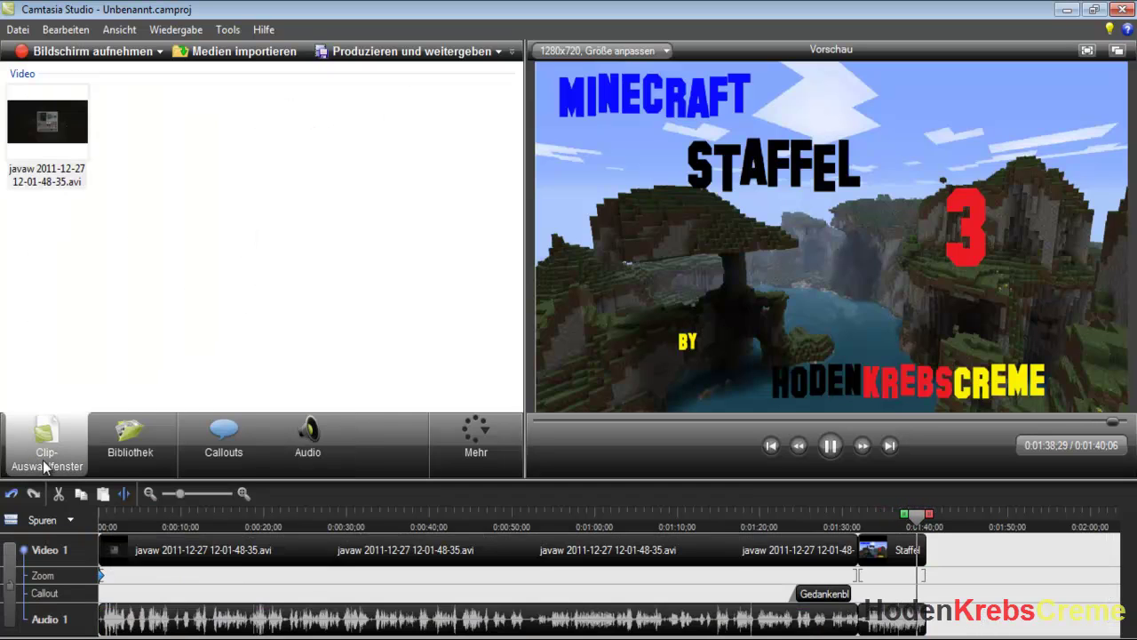
pyautogui.click(899, 555)
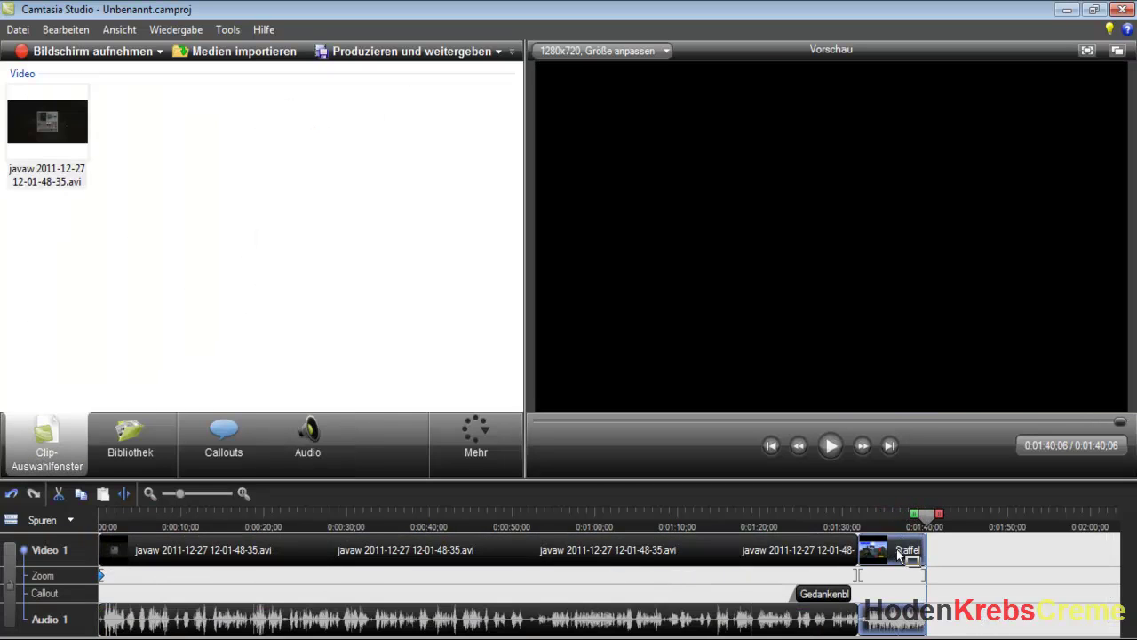
pyautogui.press('Delete')
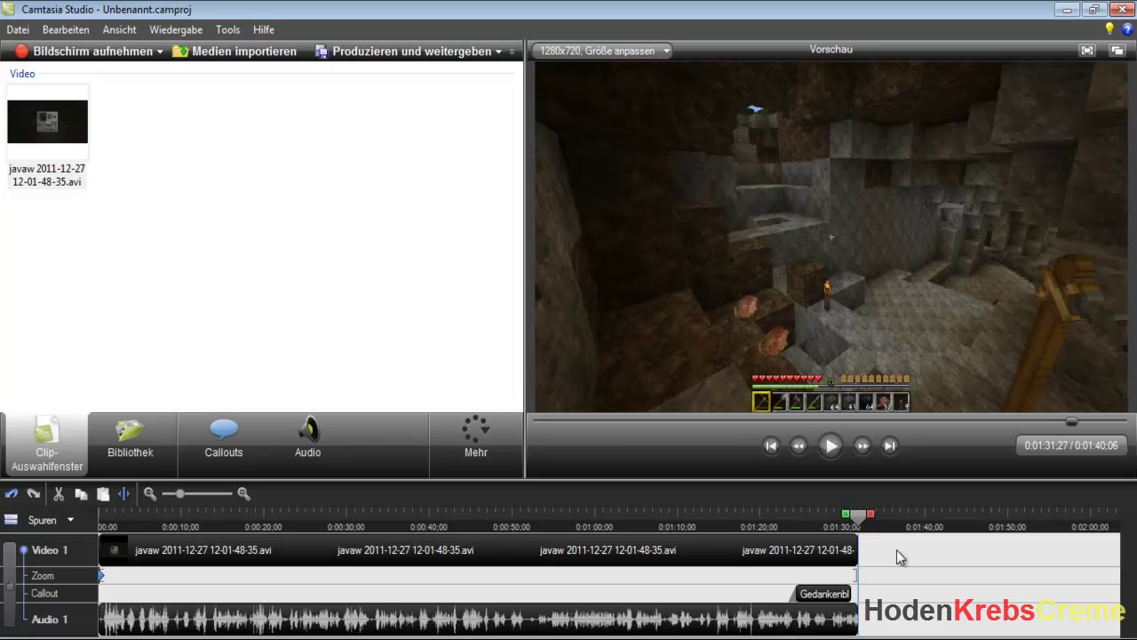
# Step: Overlay the Hoden-Logo callout from the library across the whole recording and check its callout settings
pyautogui.click(148, 457)
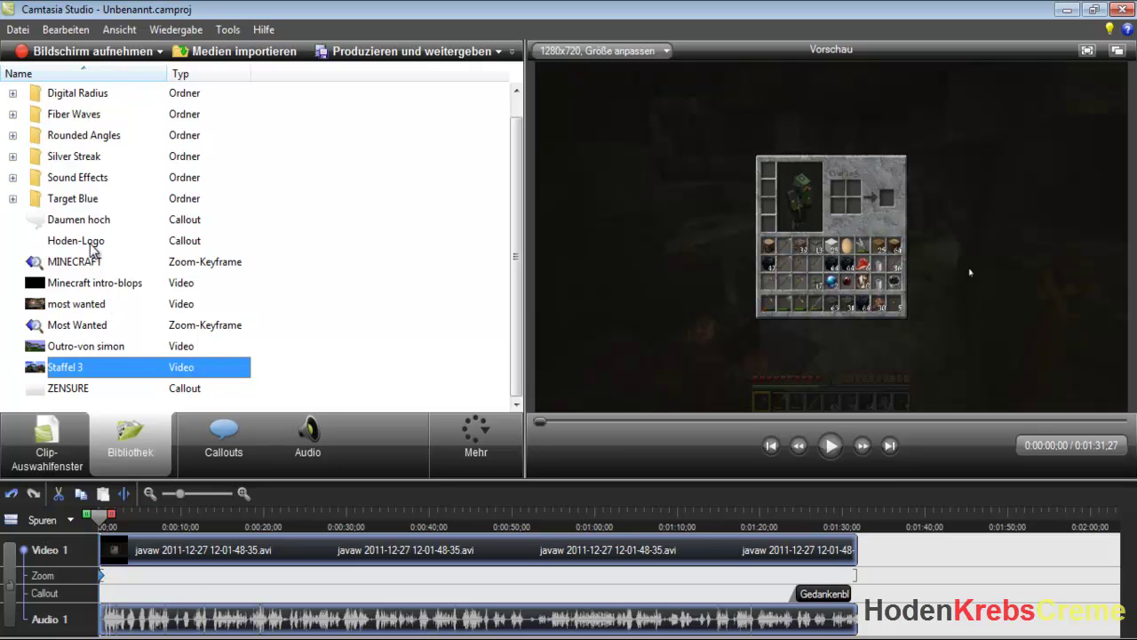
pyautogui.click(93, 250)
pyautogui.rightClick(88, 240)
pyautogui.click(151, 249)
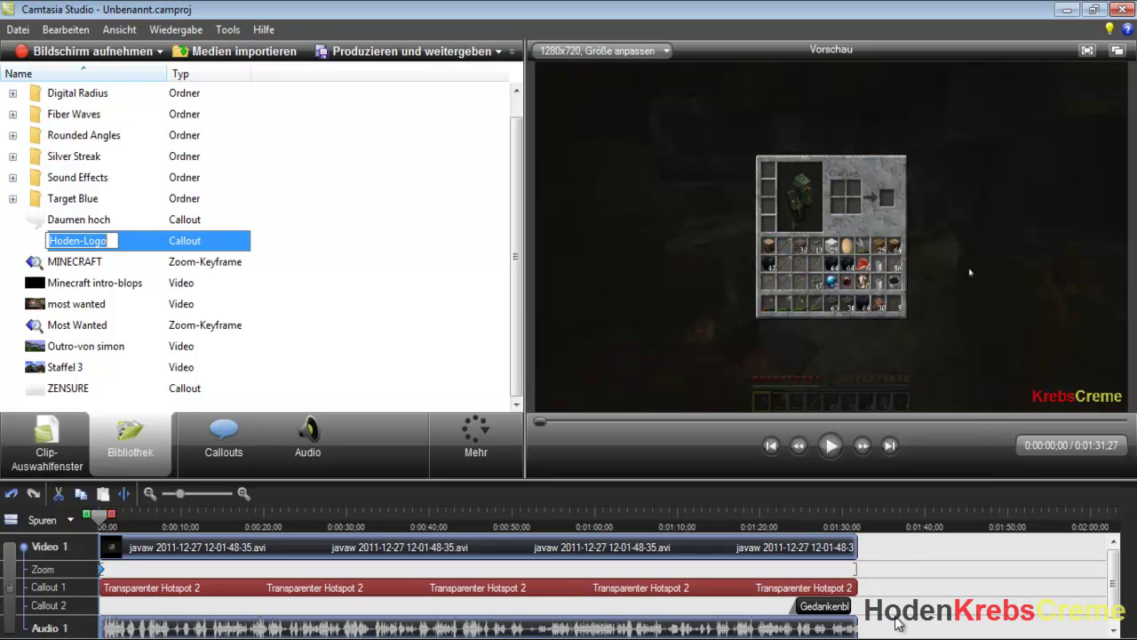
pyautogui.click(412, 588)
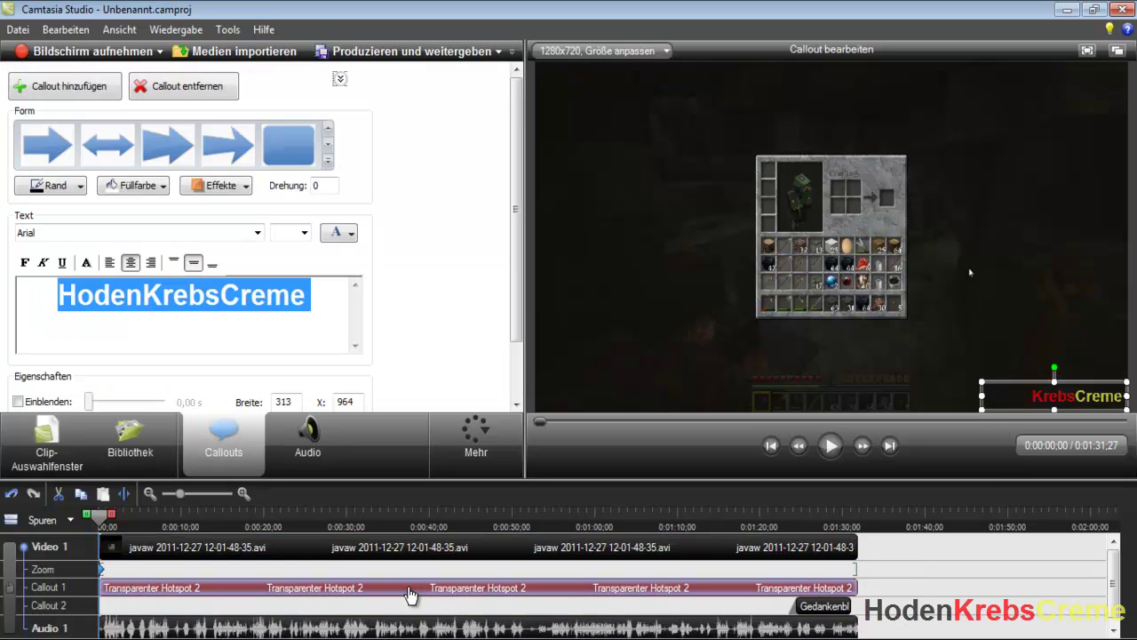
pyautogui.click(58, 449)
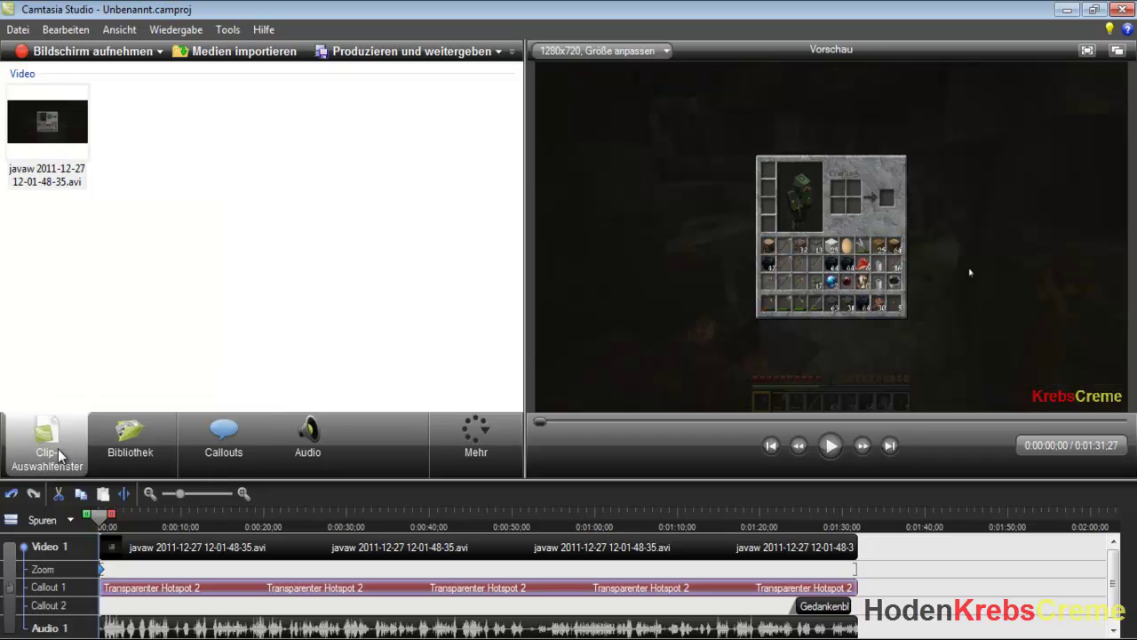
# Step: Insert the library video Minecraft intro-blops in front of the recording and play the intro
pyautogui.click(133, 462)
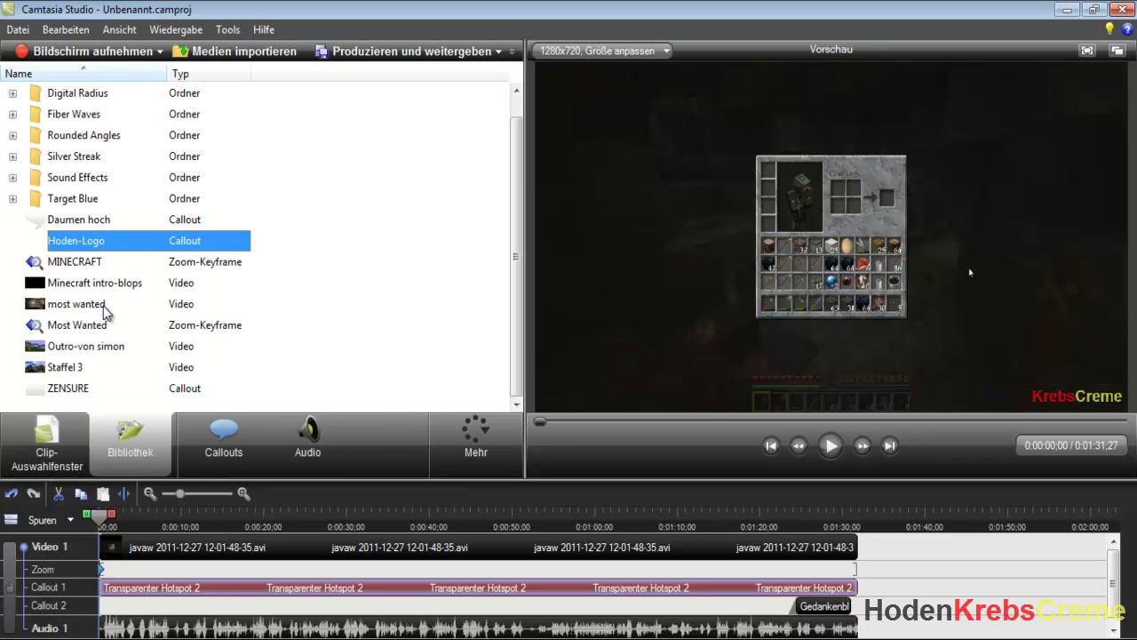
pyautogui.moveTo(78, 285); pyautogui.dragTo(108, 558)
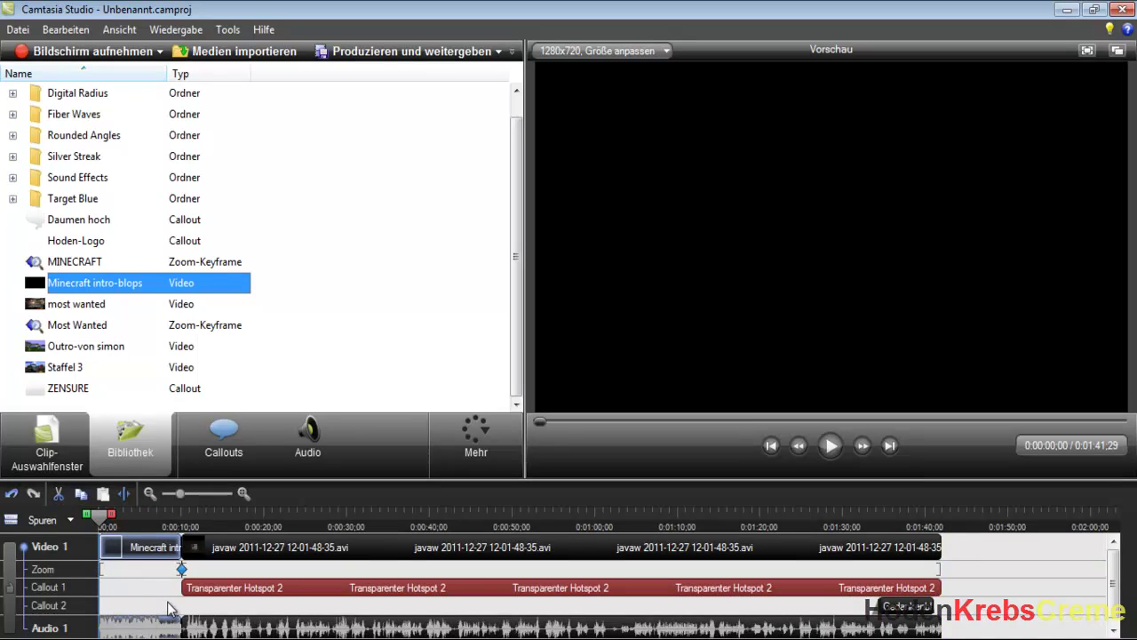
pyautogui.click(831, 446)
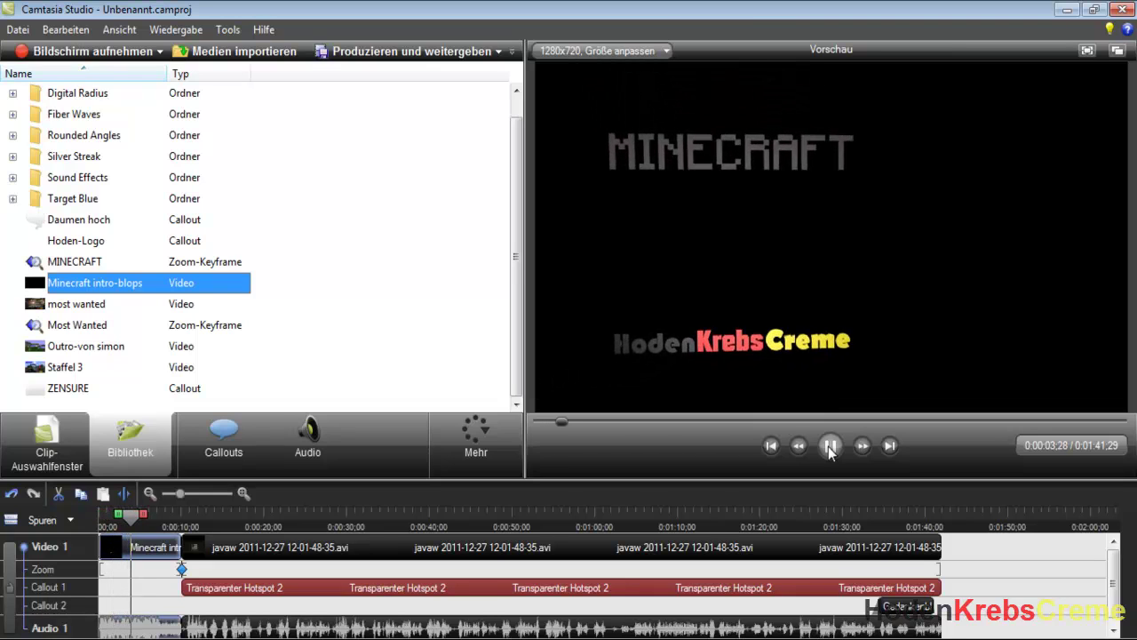
# Step: Stop the intro playback and remove the Minecraft intro-blops clip from the timeline
pyautogui.click(831, 446)
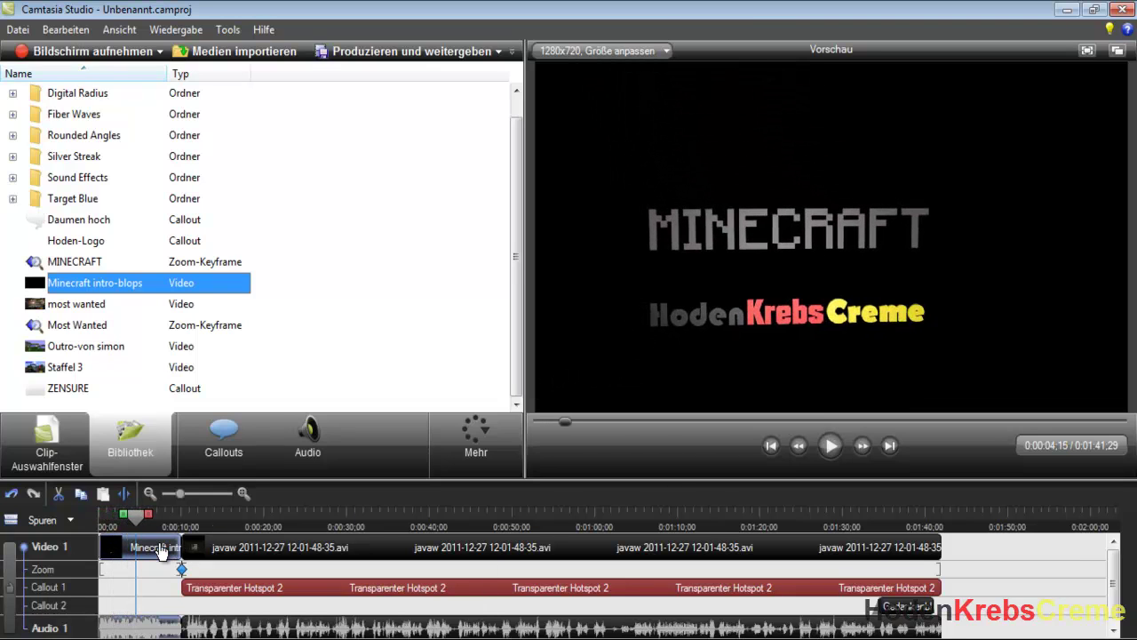
pyautogui.press('Delete')
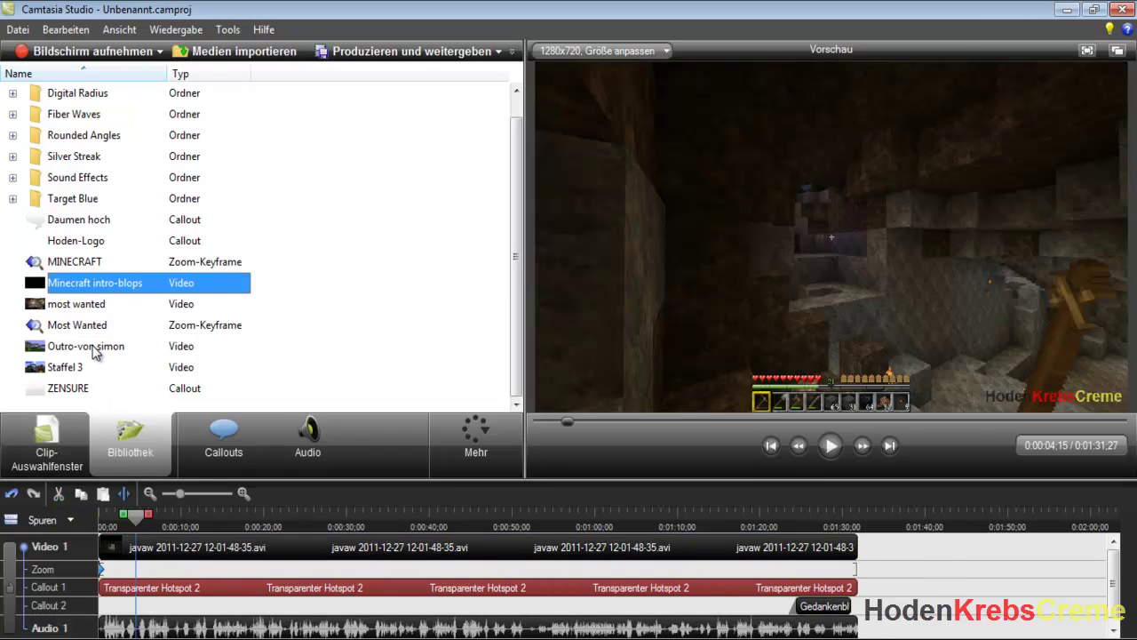
# Step: Append the library video Outro-von simon after the recording, play it, and remove it from the timeline
pyautogui.moveTo(96, 353); pyautogui.dragTo(924, 544)
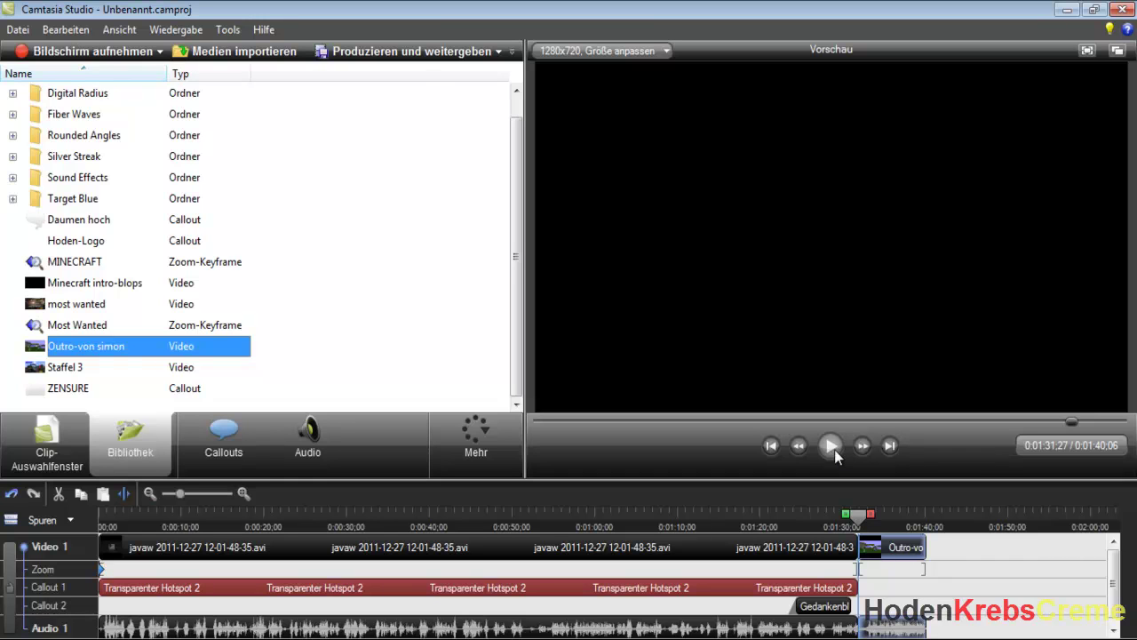
pyautogui.click(831, 447)
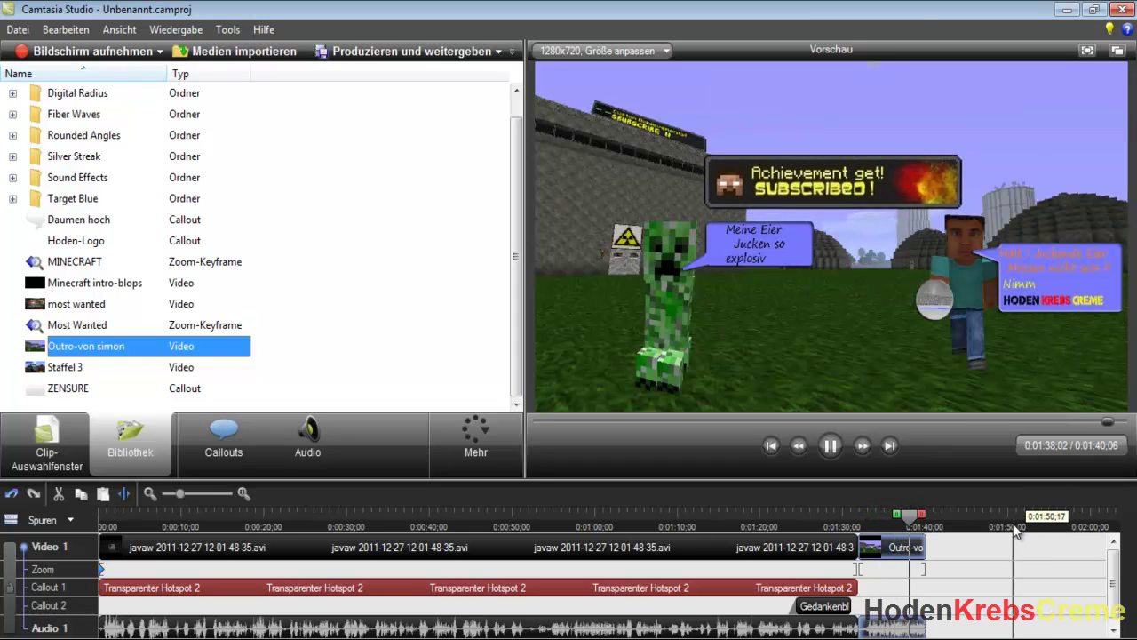
pyautogui.click(915, 551)
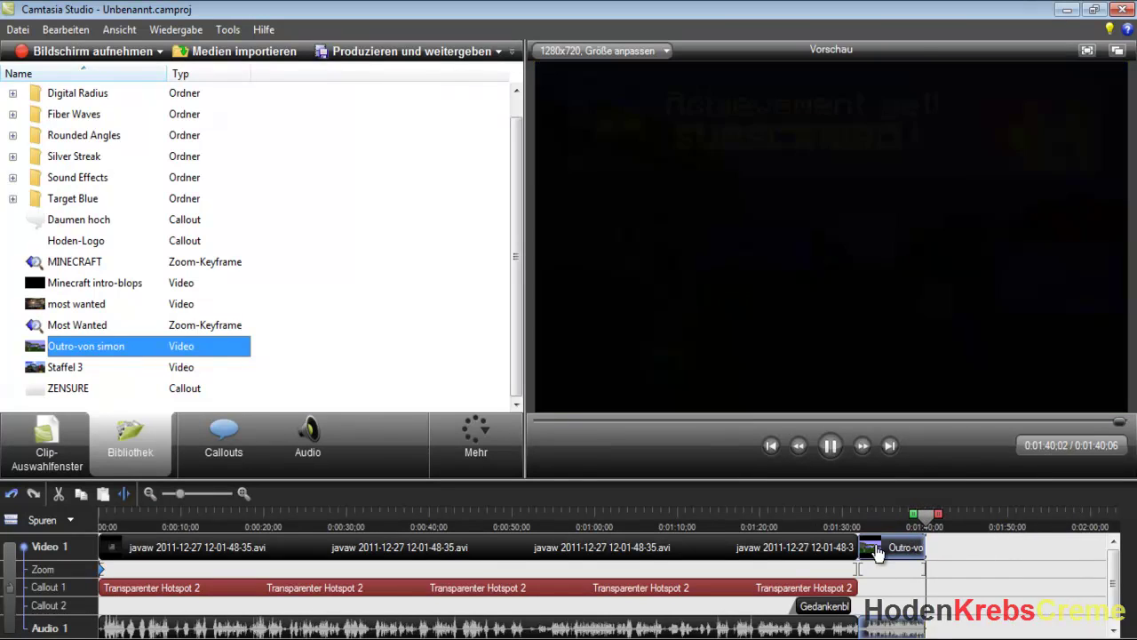
pyautogui.press('Delete')
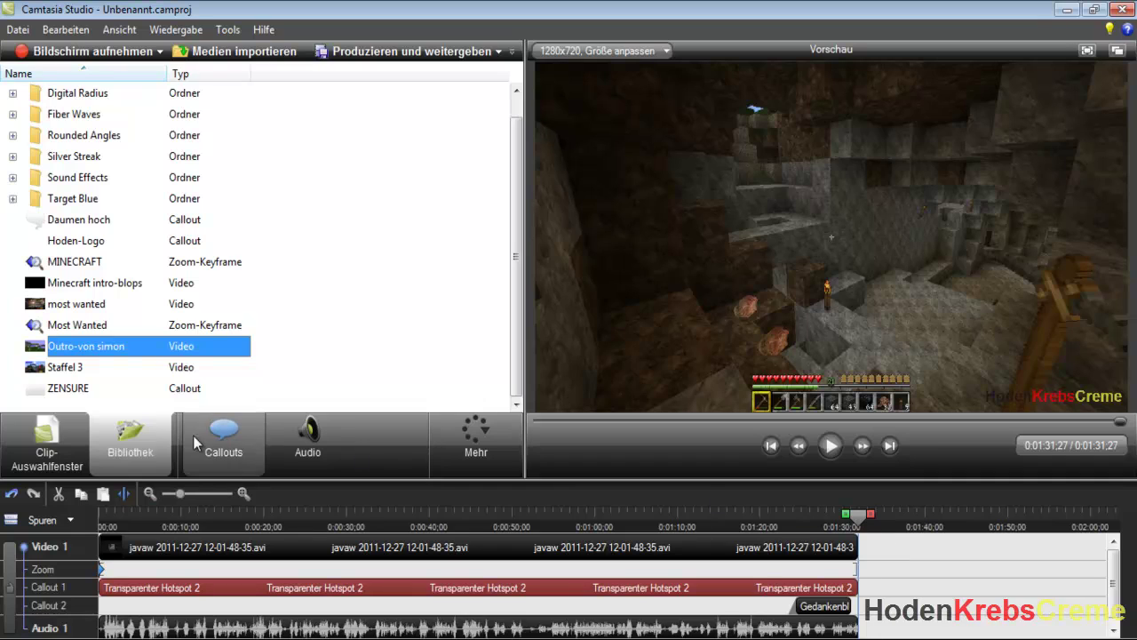
# Step: Add the ZENSURE callout from the library to the timeline at 0:00:35;15
pyautogui.click(71, 388)
pyautogui.rightClick(68, 384)
pyautogui.click(127, 395)
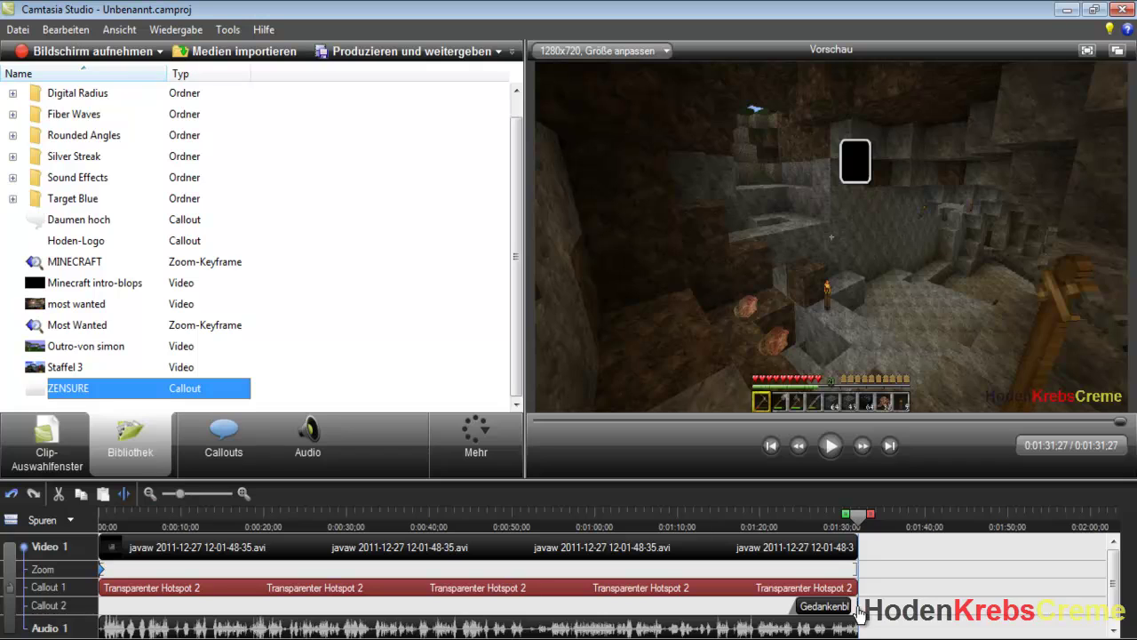
pyautogui.click(391, 526)
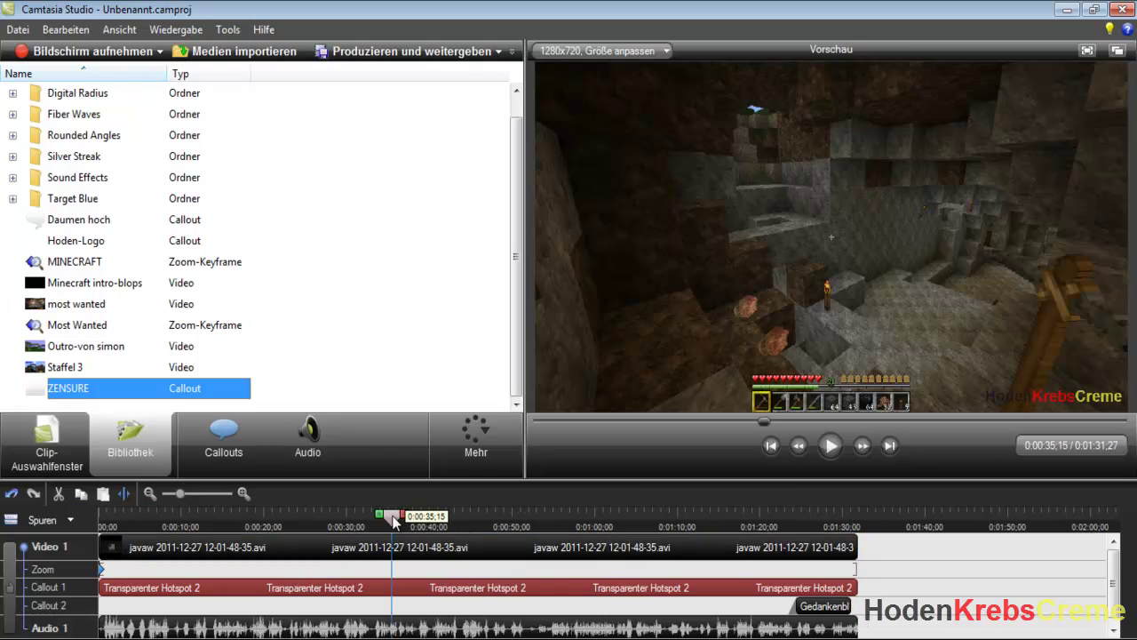
pyautogui.rightClick(106, 396)
pyautogui.click(129, 404)
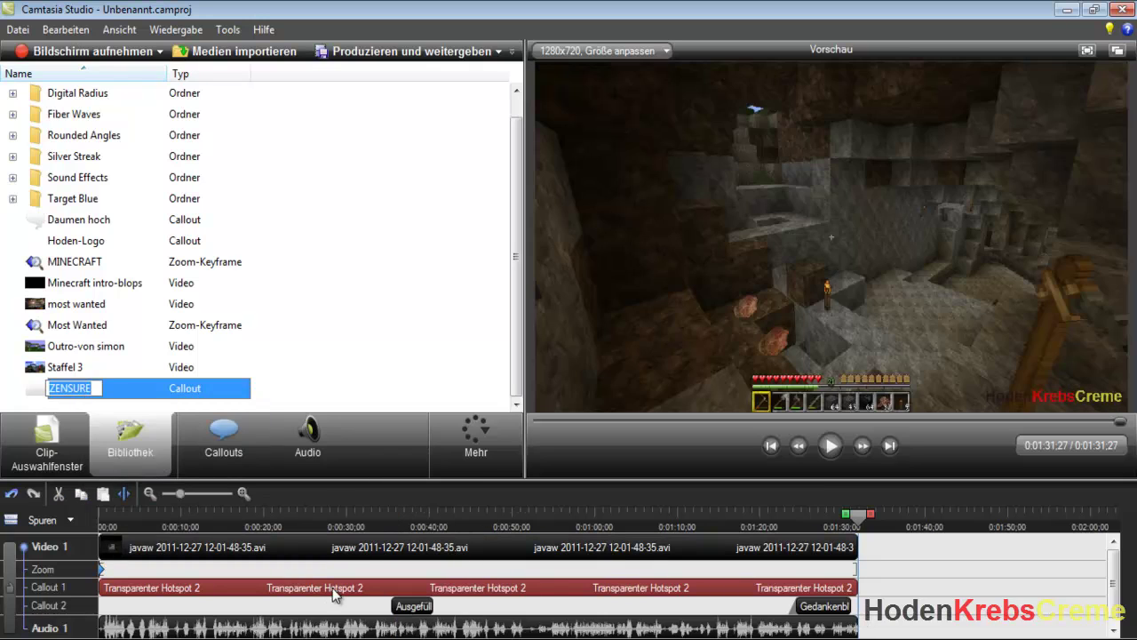
# Step: Open the censor callout for editing, stretch it into a wide bar about 797 wide, and place it over the middle of the picture
pyautogui.doubleClick(404, 613)
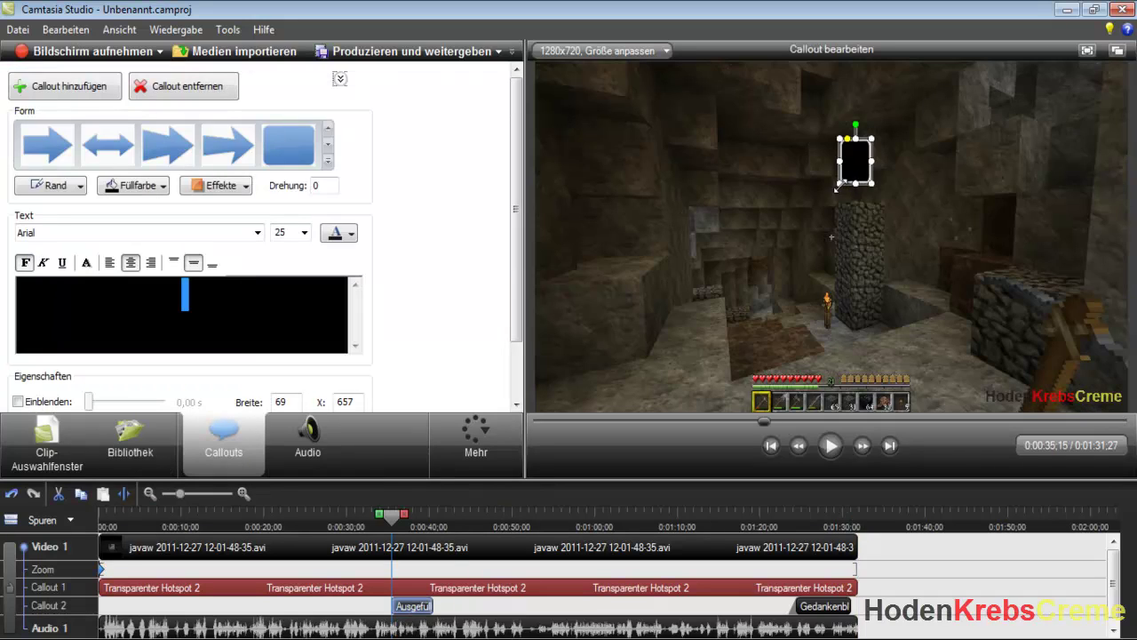
pyautogui.moveTo(836, 188); pyautogui.dragTo(762, 274)
pyautogui.moveTo(817, 231); pyautogui.dragTo(850, 293)
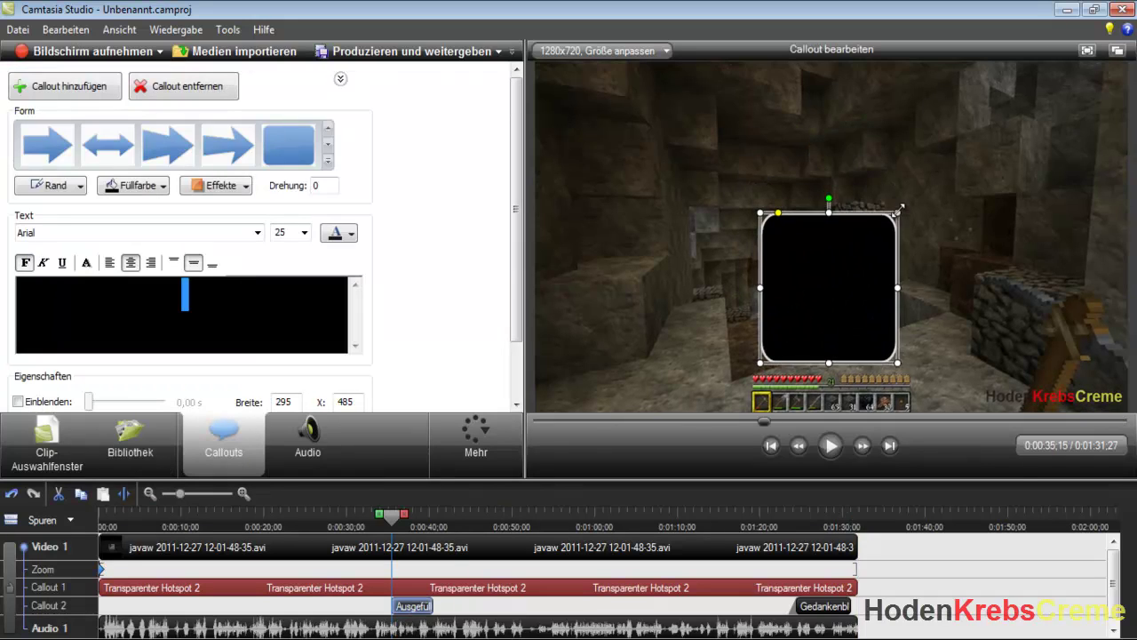
pyautogui.moveTo(898, 209); pyautogui.dragTo(964, 114)
pyautogui.moveTo(861, 207); pyautogui.dragTo(633, 189)
pyautogui.moveTo(745, 93); pyautogui.dragTo(901, 233)
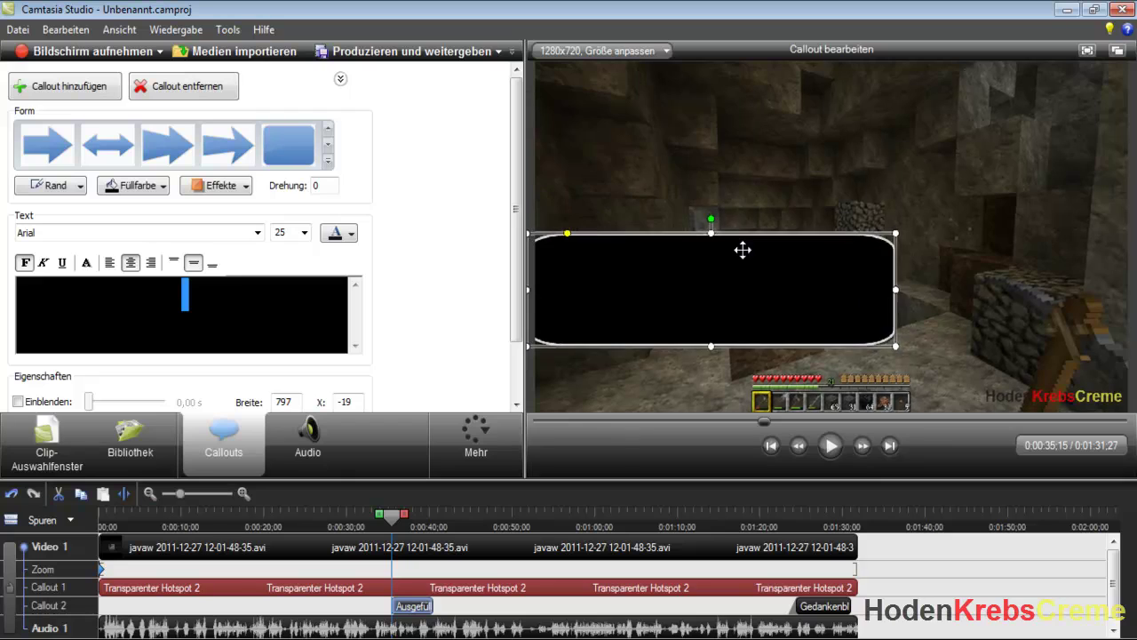
pyautogui.moveTo(741, 249); pyautogui.dragTo(868, 193)
# Step: Try red and white fills on the censor callout, and set its fill colour to dark yellow
pyautogui.click(138, 192)
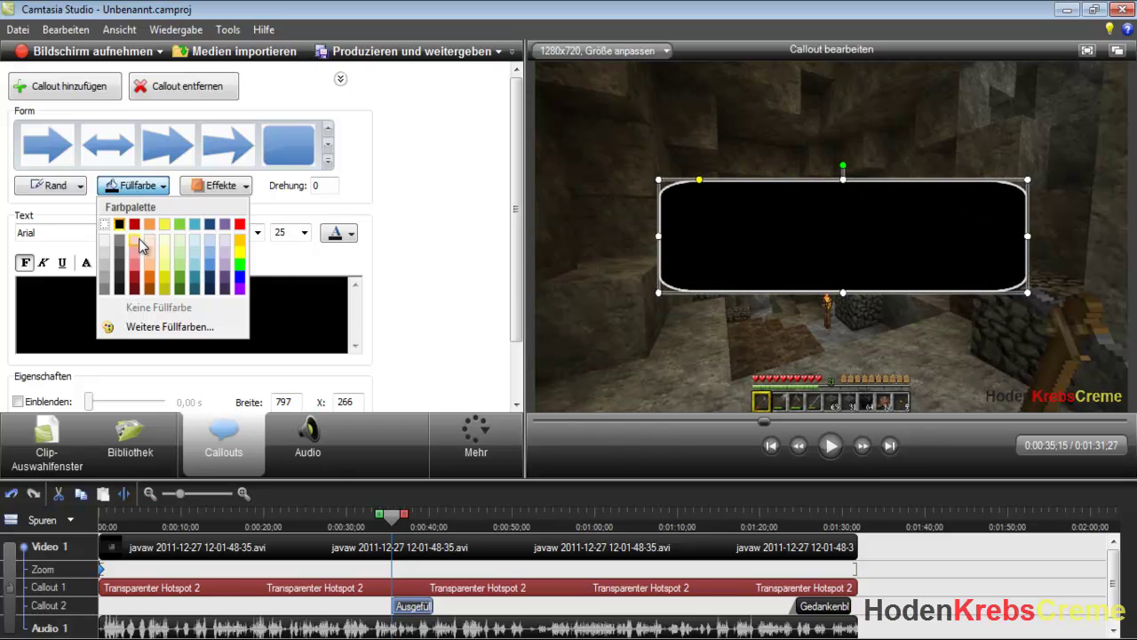
pyautogui.click(240, 231)
pyautogui.click(160, 190)
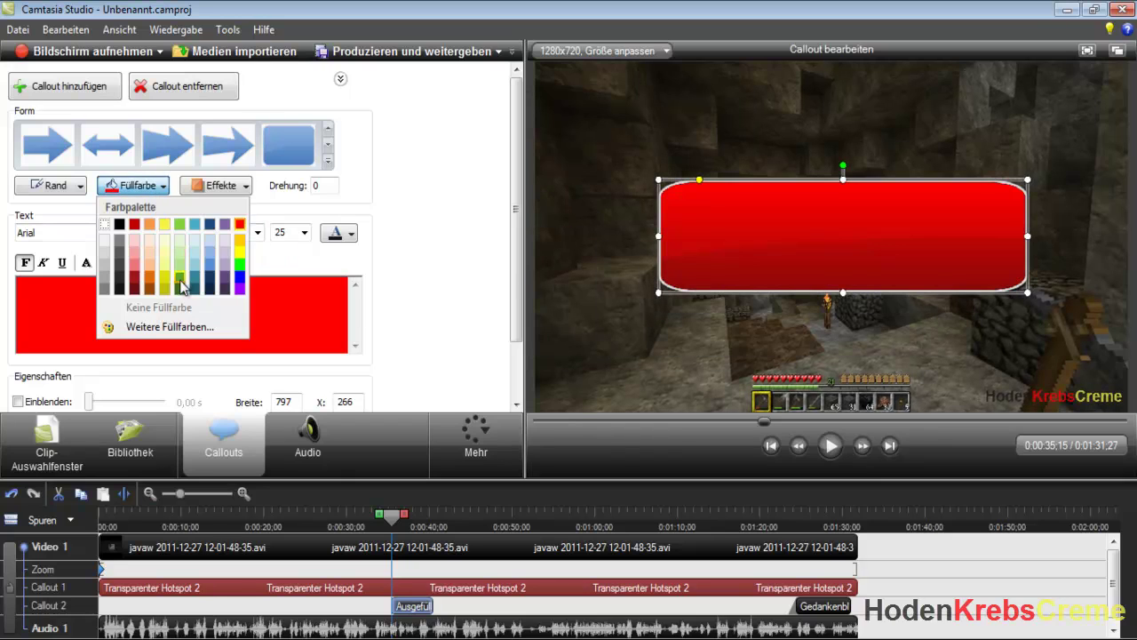
pyautogui.click(104, 224)
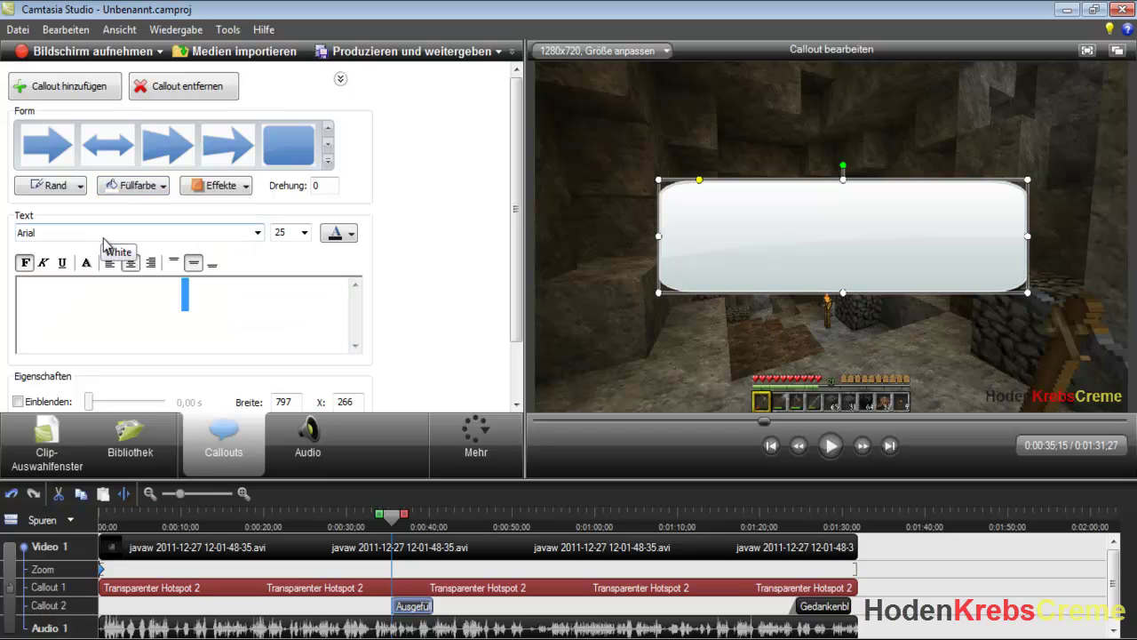
pyautogui.click(161, 186)
pyautogui.click(165, 278)
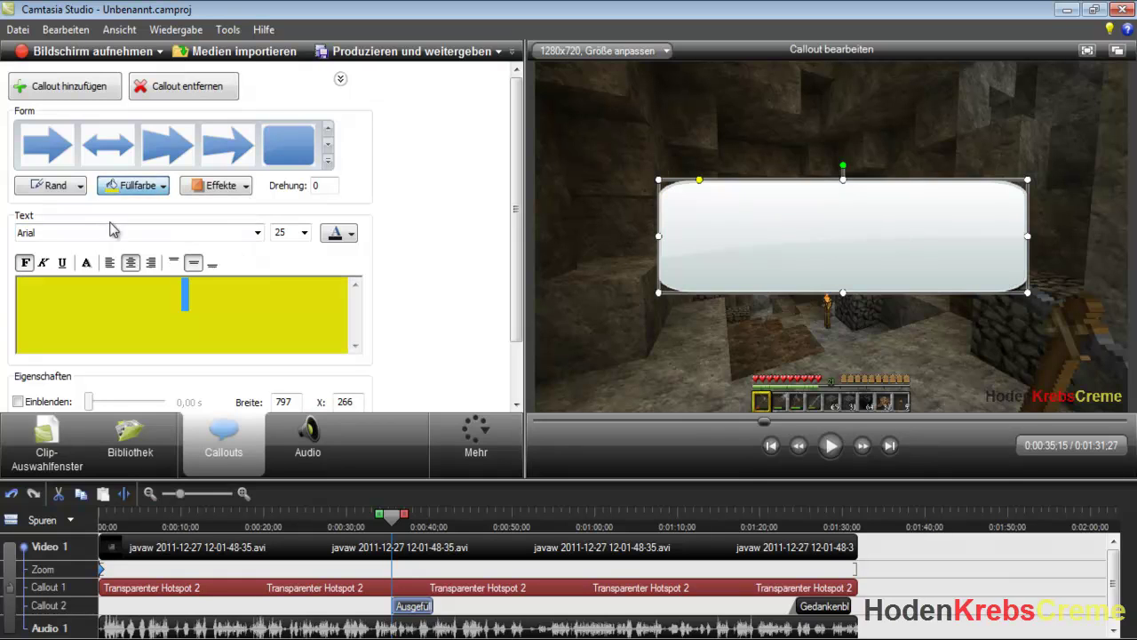
# Step: Try a Yellow, Darker 25% border on the callout, and set the border colour to Dark Blue, Darker 25%
pyautogui.click(79, 186)
pyautogui.click(82, 277)
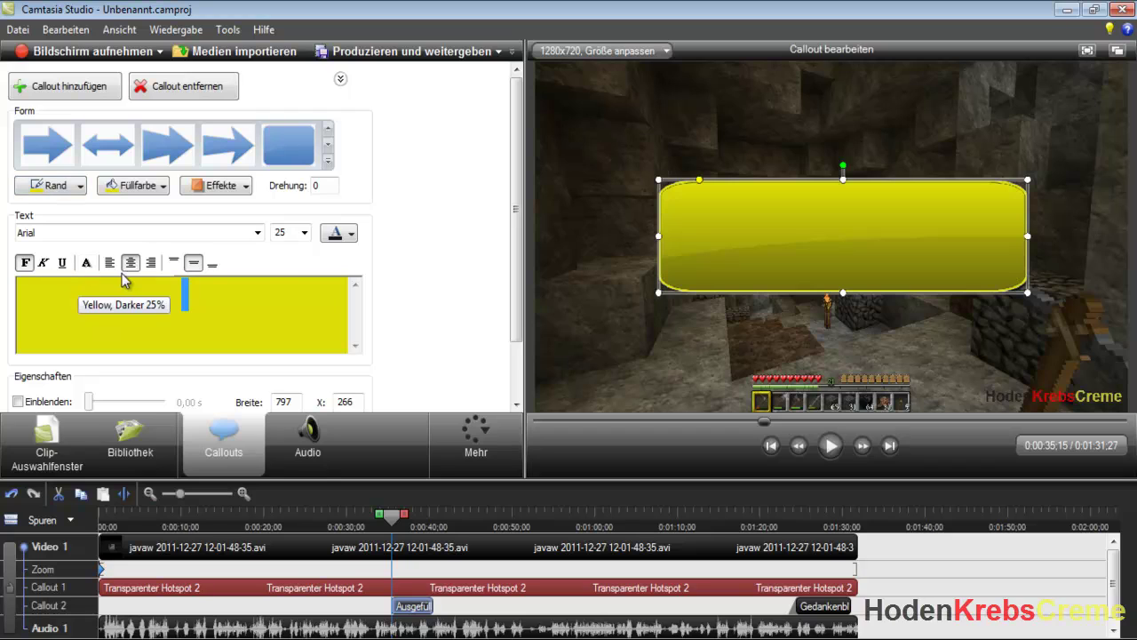
pyautogui.click(59, 186)
pyautogui.click(135, 282)
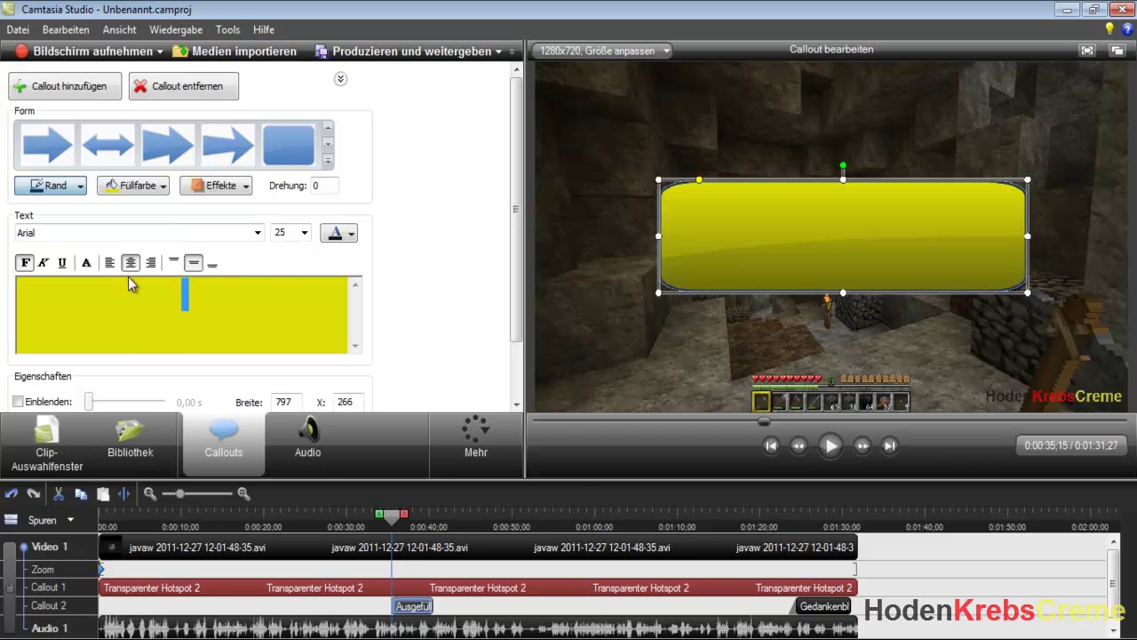
# Step: Shrink the callout to about 230 x 264 and position it near the picture centre at about X 546, Y 269
pyautogui.moveTo(658, 179); pyautogui.dragTo(838, 148)
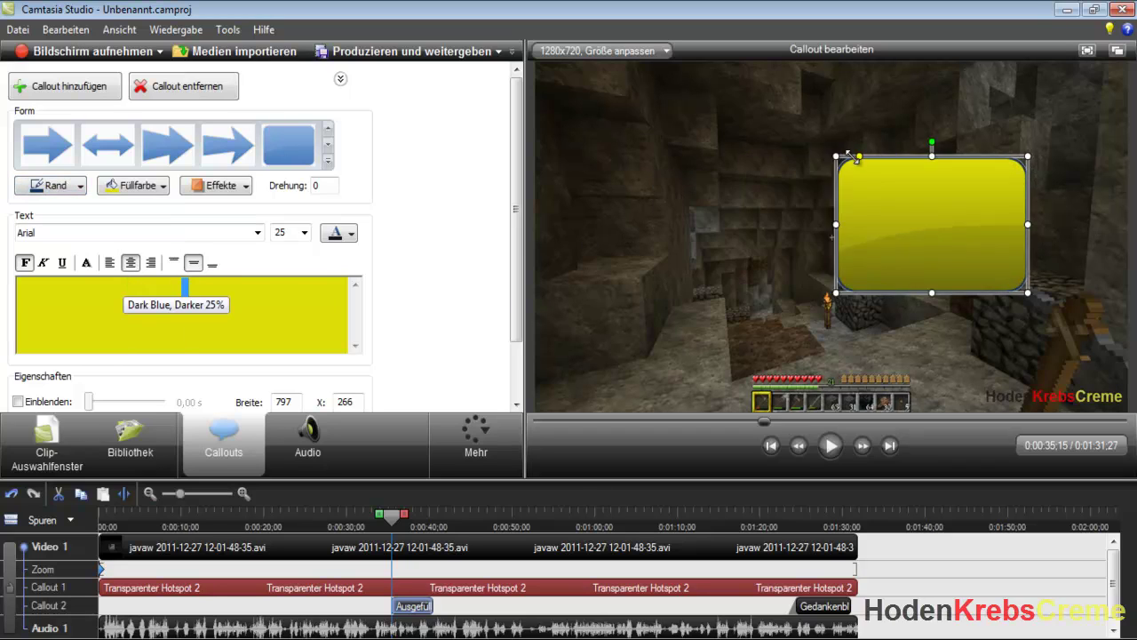
pyautogui.moveTo(891, 190); pyautogui.dragTo(817, 257)
pyautogui.moveTo(923, 210); pyautogui.dragTo(886, 219)
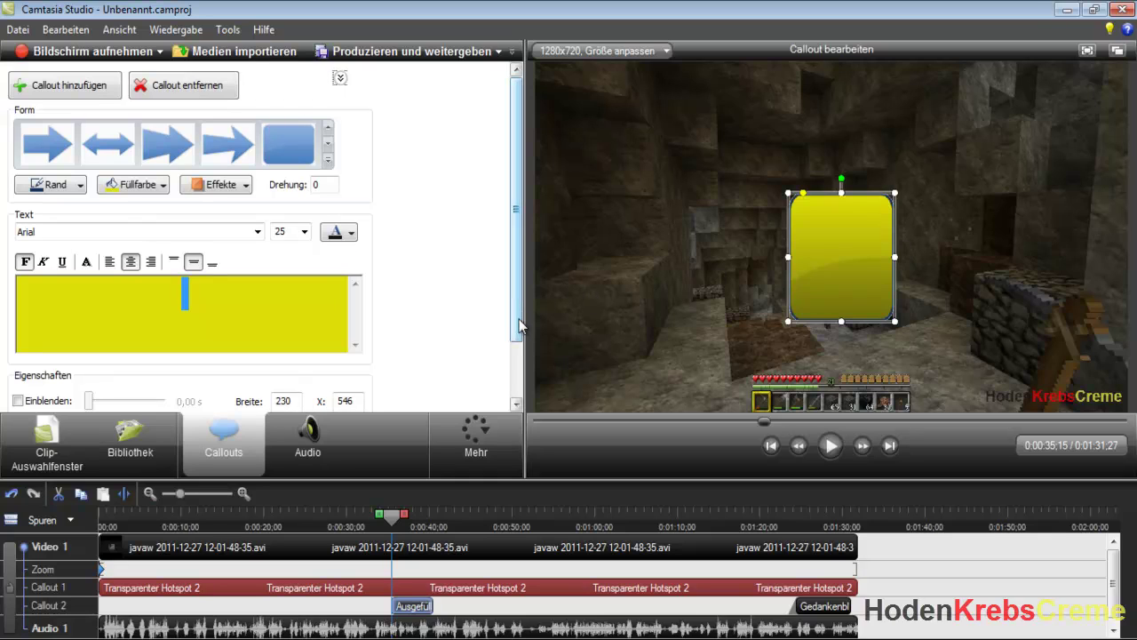
pyautogui.scroll(-3, 516, 213)
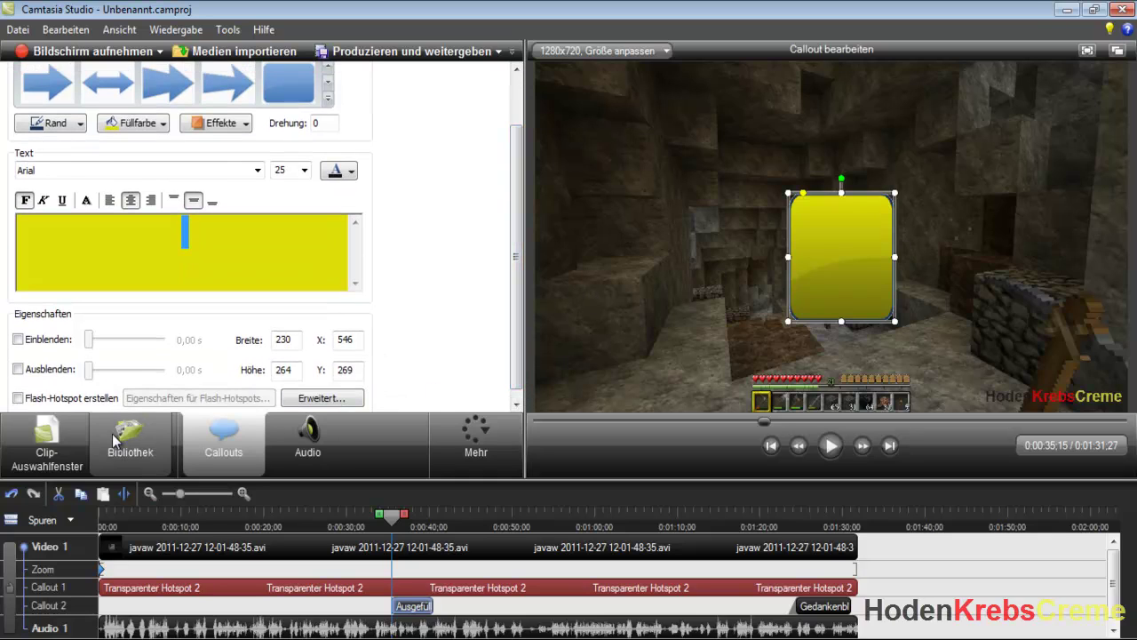
# Step: Start saving the project under a new name, enlarge the save dialog, and look through the episode folders in LETS PLAY
pyautogui.click(46, 439)
pyautogui.click(18, 31)
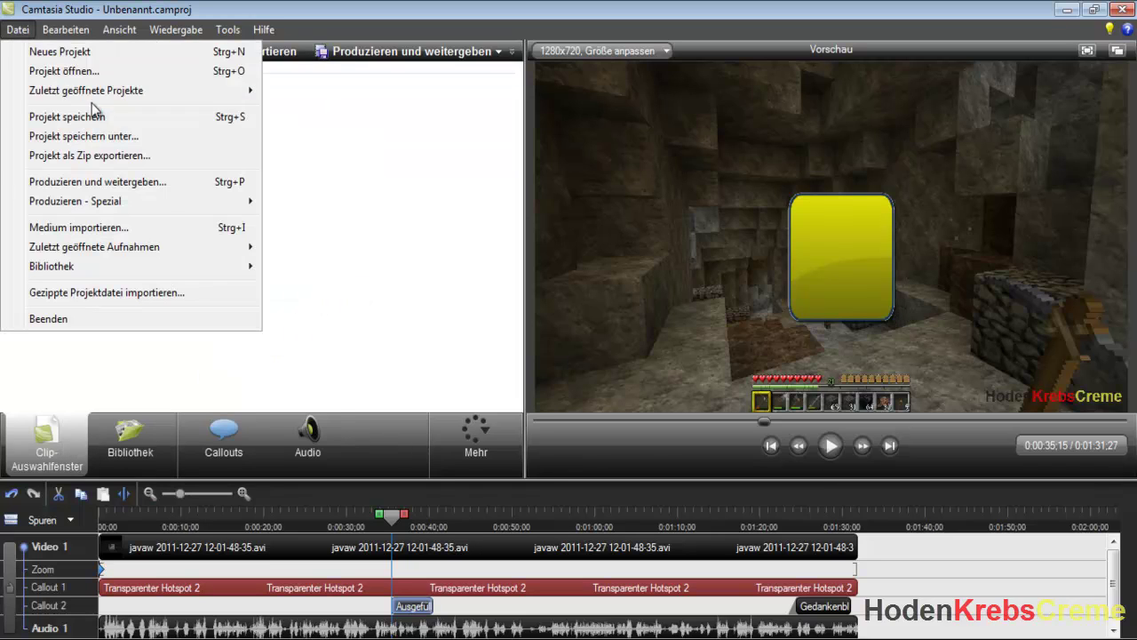
pyautogui.click(153, 137)
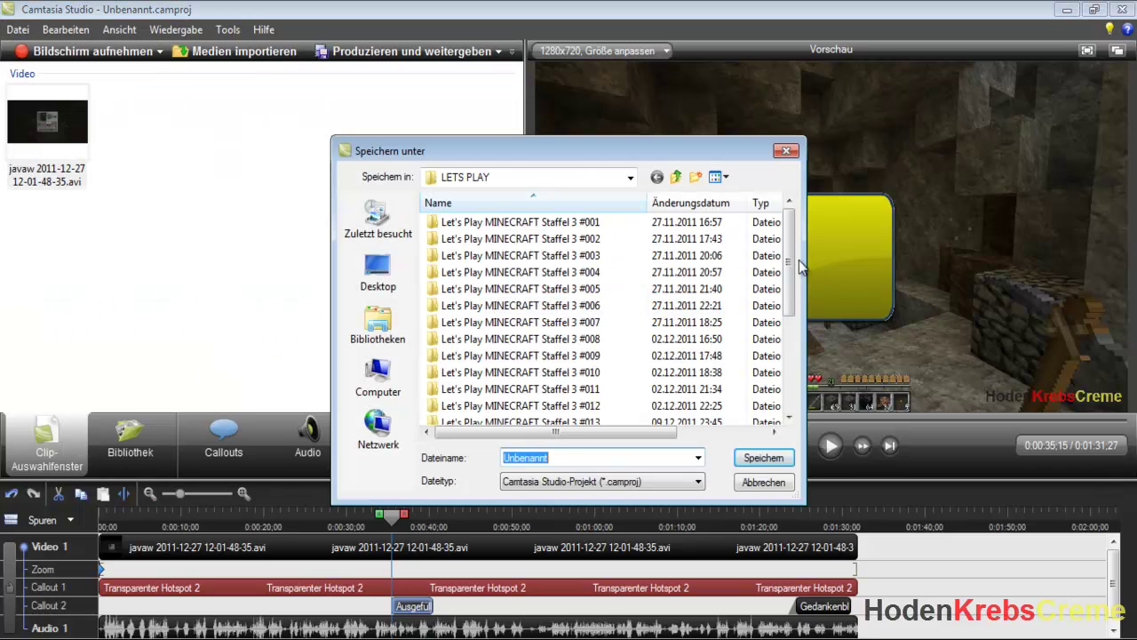
pyautogui.moveTo(806, 263); pyautogui.dragTo(896, 263)
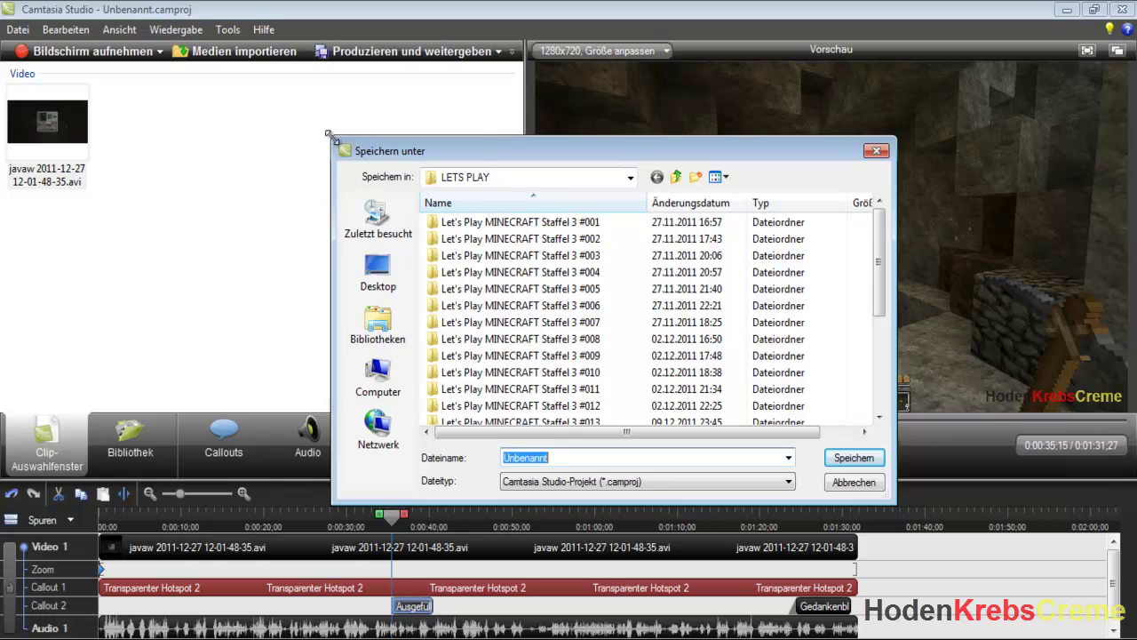
pyautogui.moveTo(330, 137); pyautogui.dragTo(311, 97)
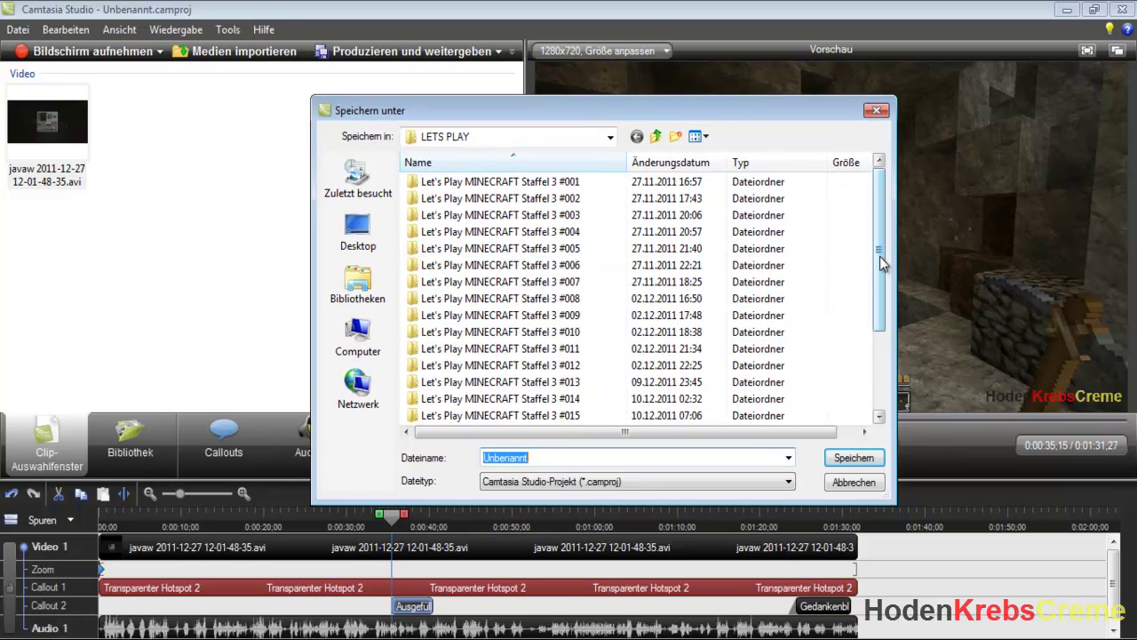
pyautogui.moveTo(882, 262); pyautogui.dragTo(873, 367)
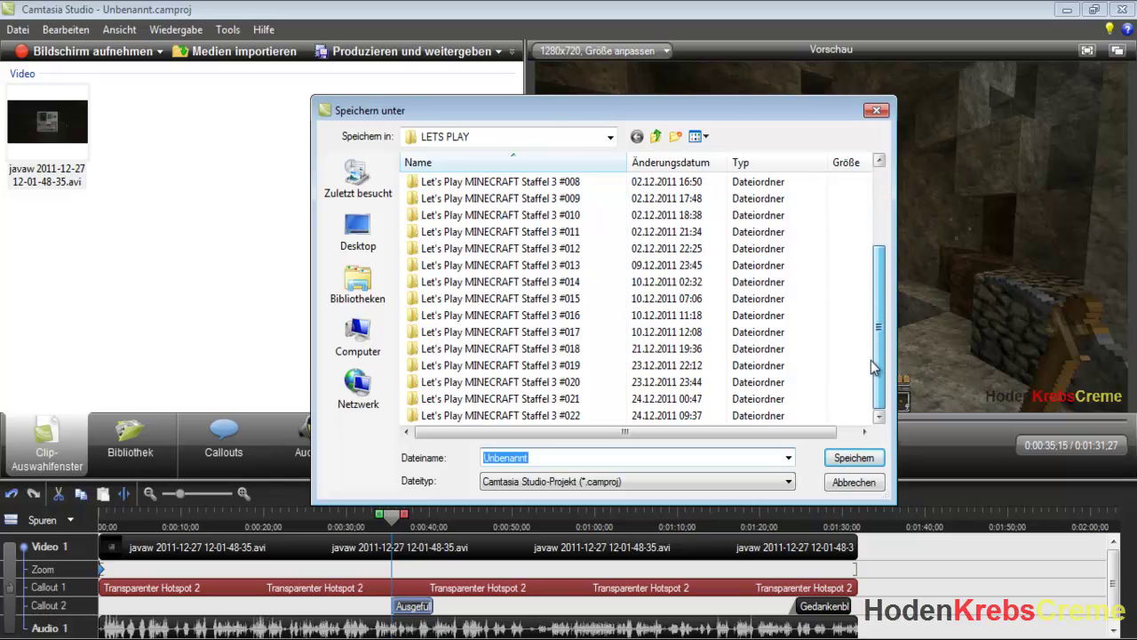
pyautogui.moveTo(879, 317); pyautogui.dragTo(879, 246)
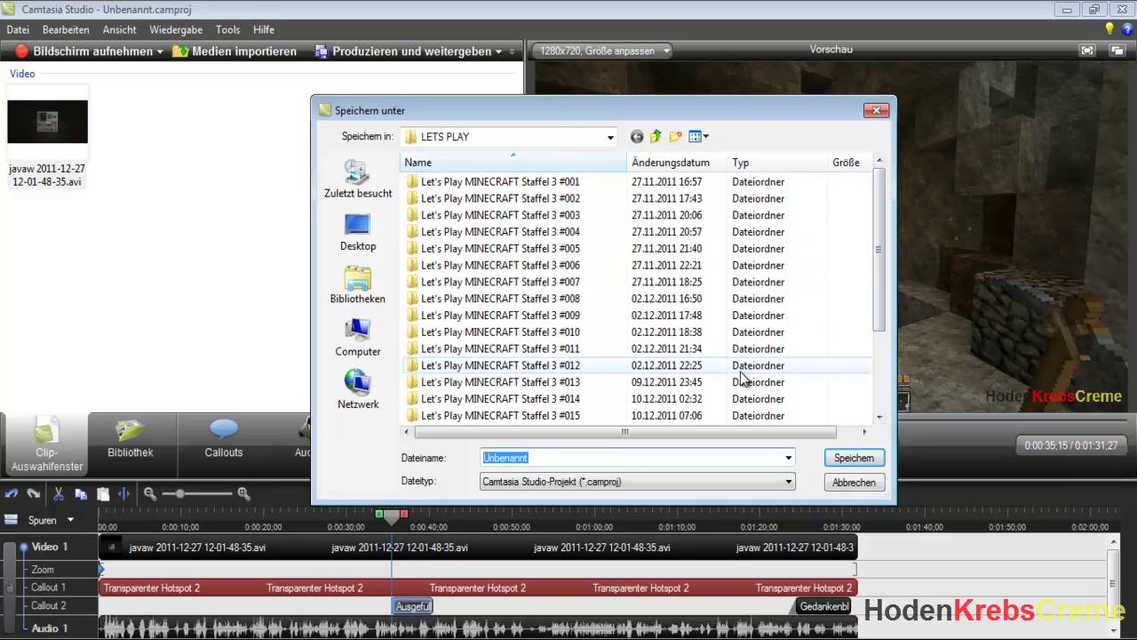
# Step: Save the project in the LETS PLAY folder as Let's Play MINECRAFT Staffel 3 #023
pyautogui.write('Le')
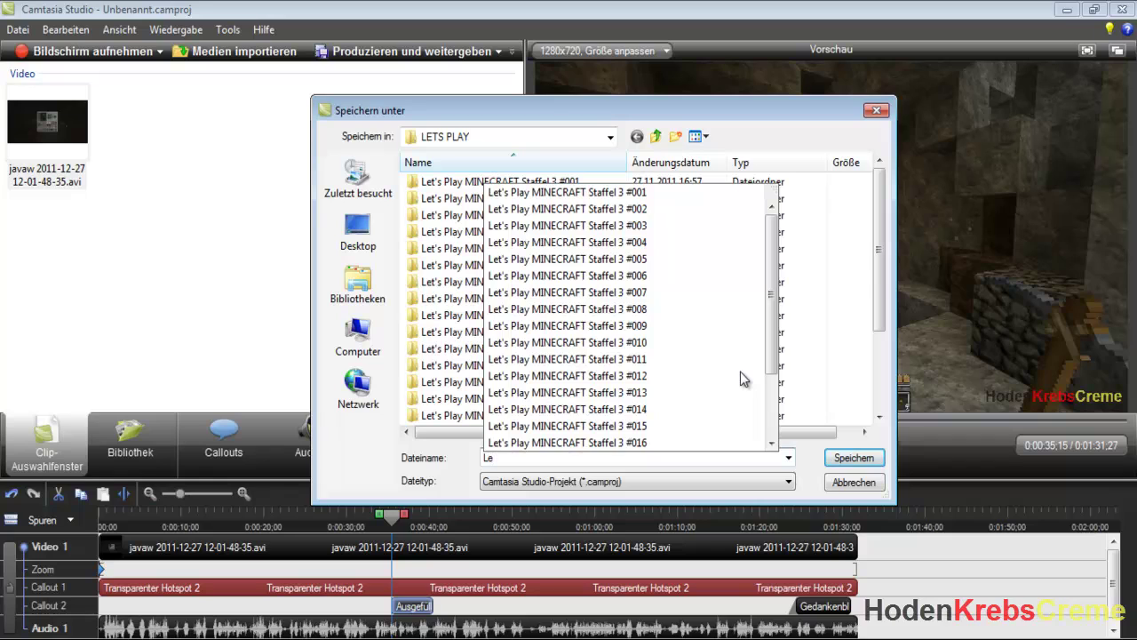
pyautogui.press('Down')
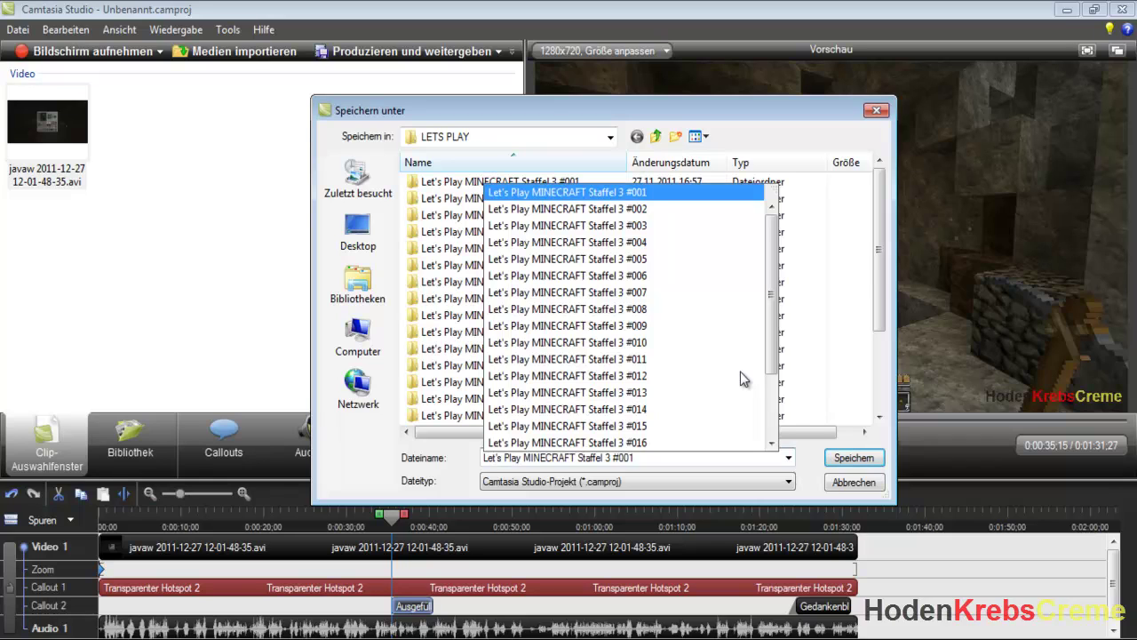
pyautogui.moveTo(771, 372); pyautogui.dragTo(762, 433)
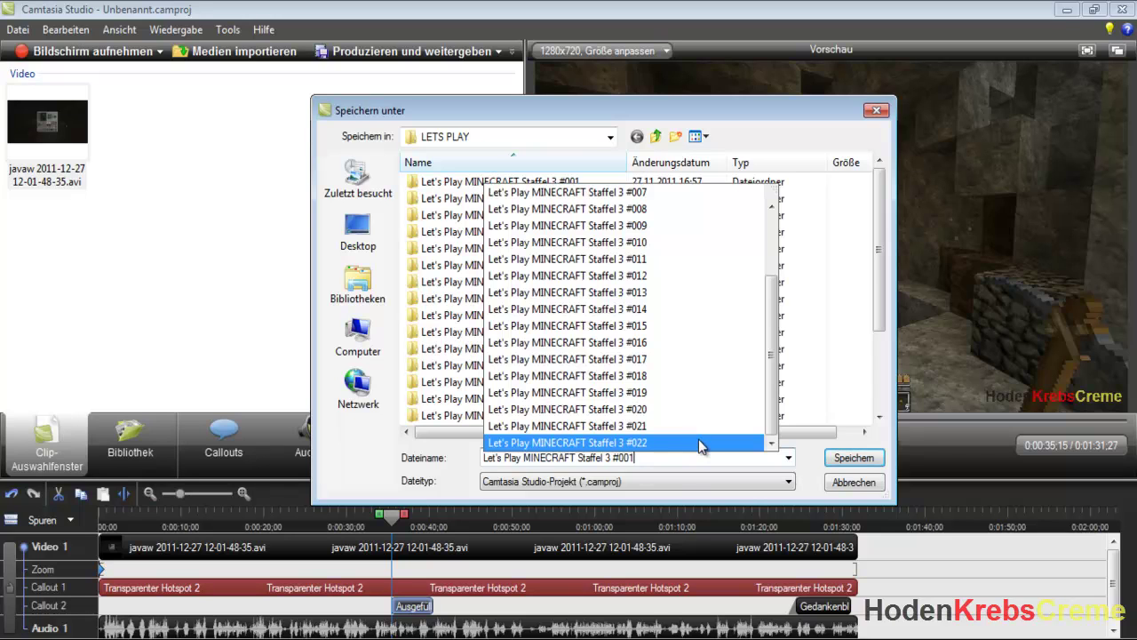
pyautogui.press('BackSpace')
pyautogui.press('BackSpace')
pyautogui.write('23')
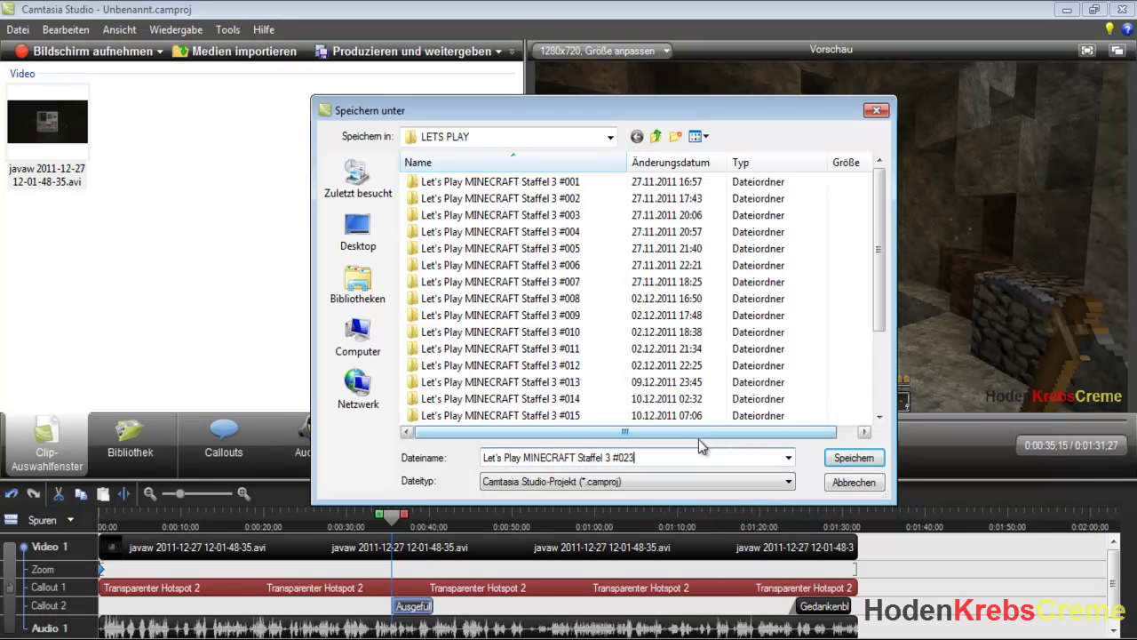
pyautogui.click(848, 462)
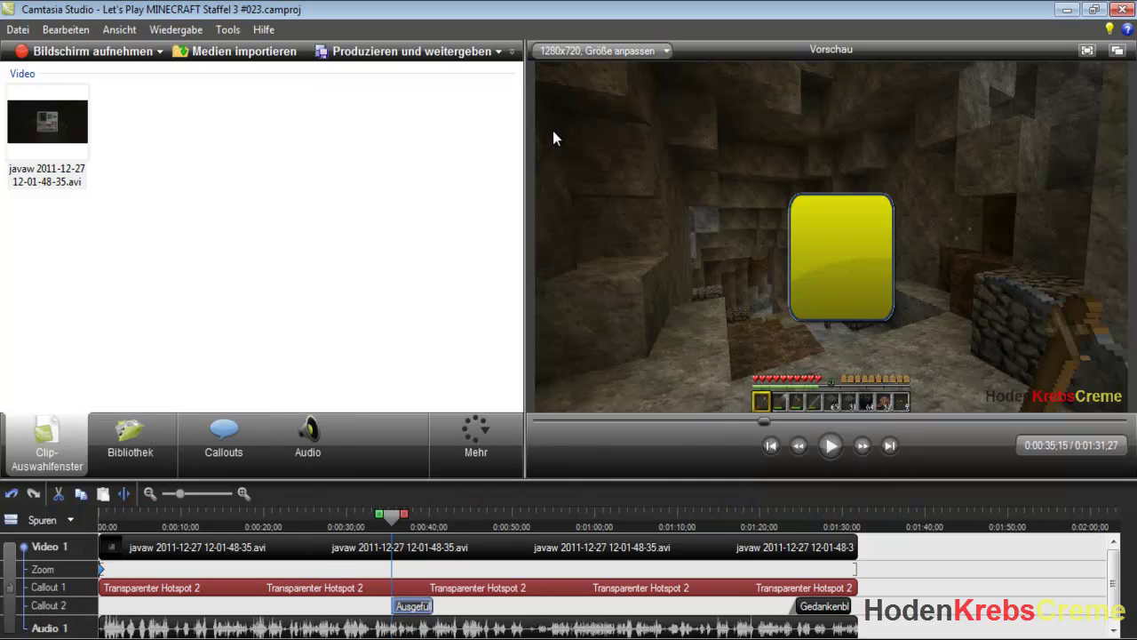
# Step: Try preparing a production of the video with the HD preset up to the file name and folder settings, and cancel it
pyautogui.click(497, 52)
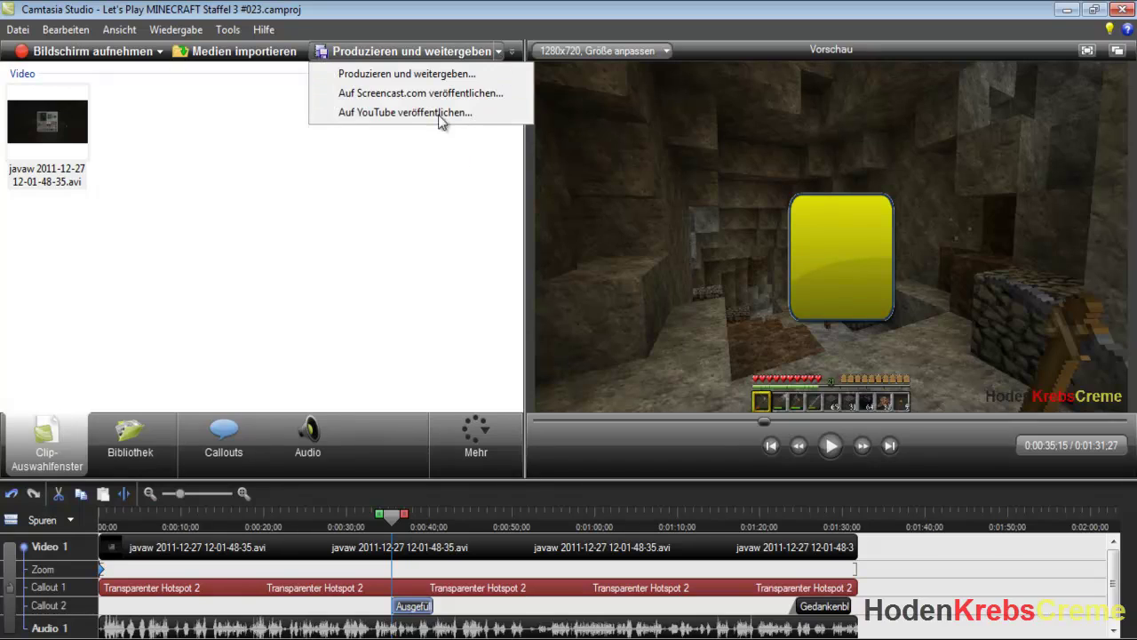
pyautogui.click(418, 72)
pyautogui.press('Down')
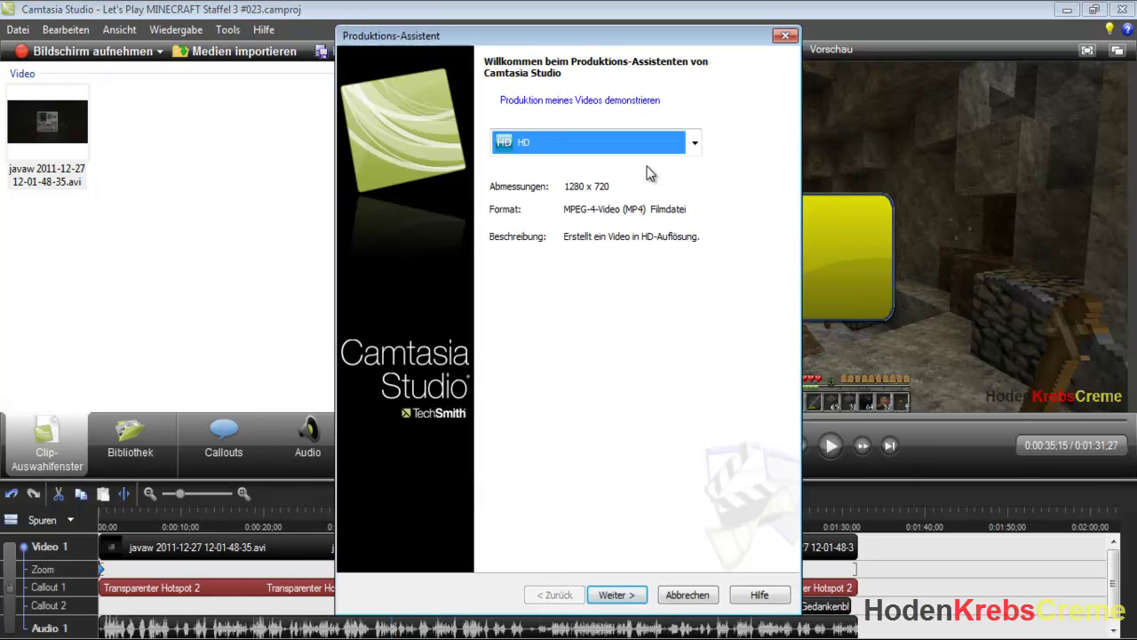
pyautogui.press('Return')
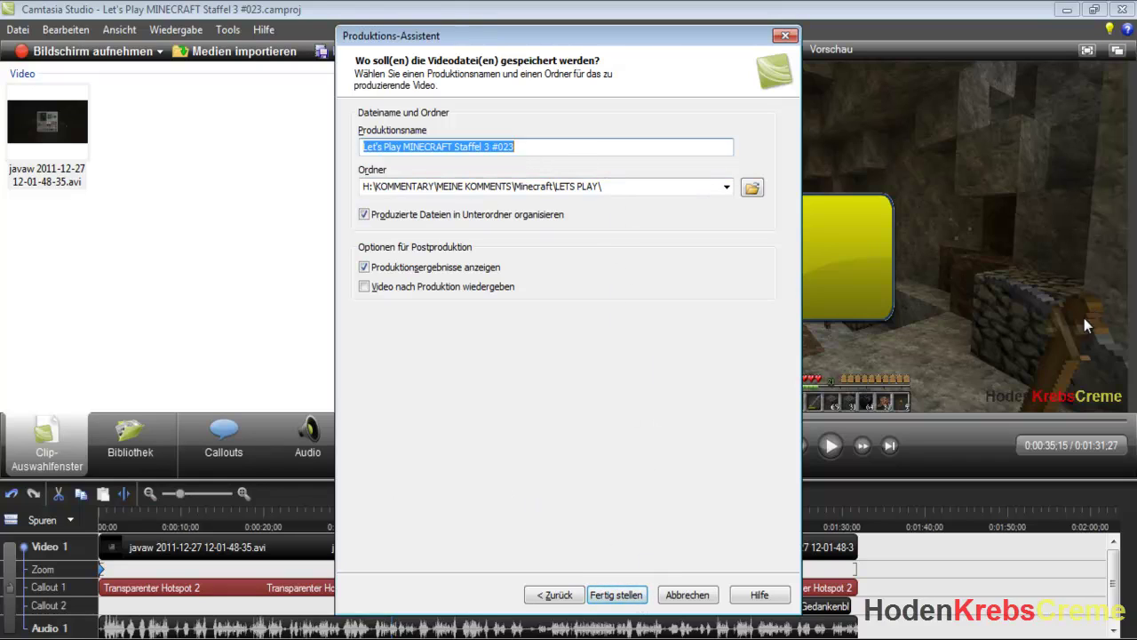
pyautogui.click(687, 595)
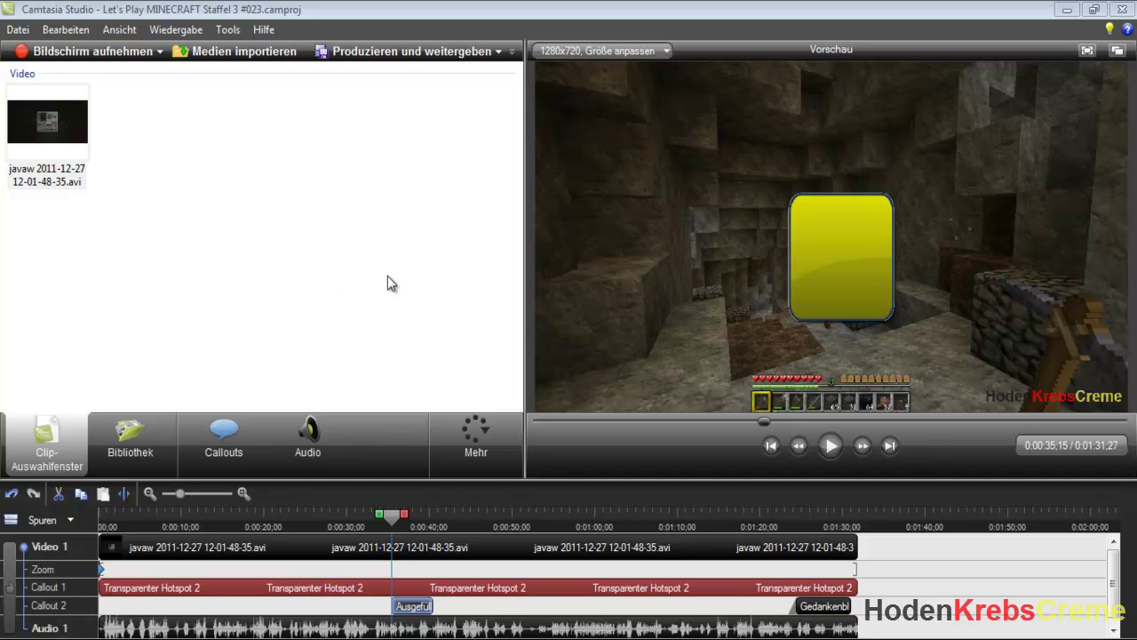
# Step: Close Camtasia Studio without saving the changes, and open KOMMENTARY\MEINE KOMMENTS on drive H: in Windows Explorer
pyautogui.click(1123, 9)
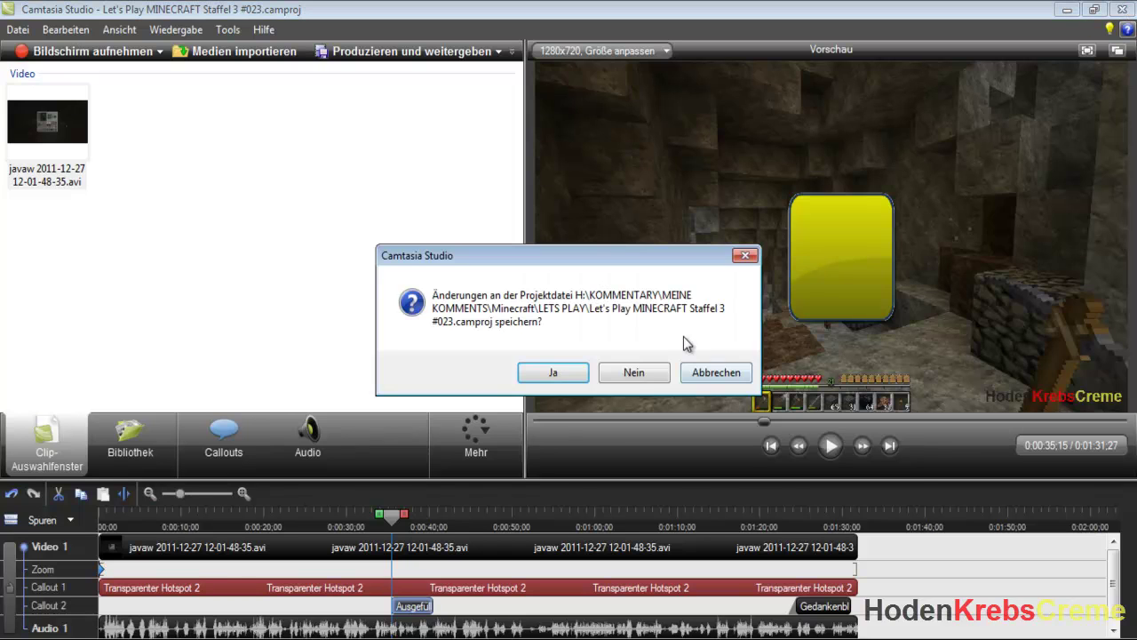
pyautogui.click(633, 374)
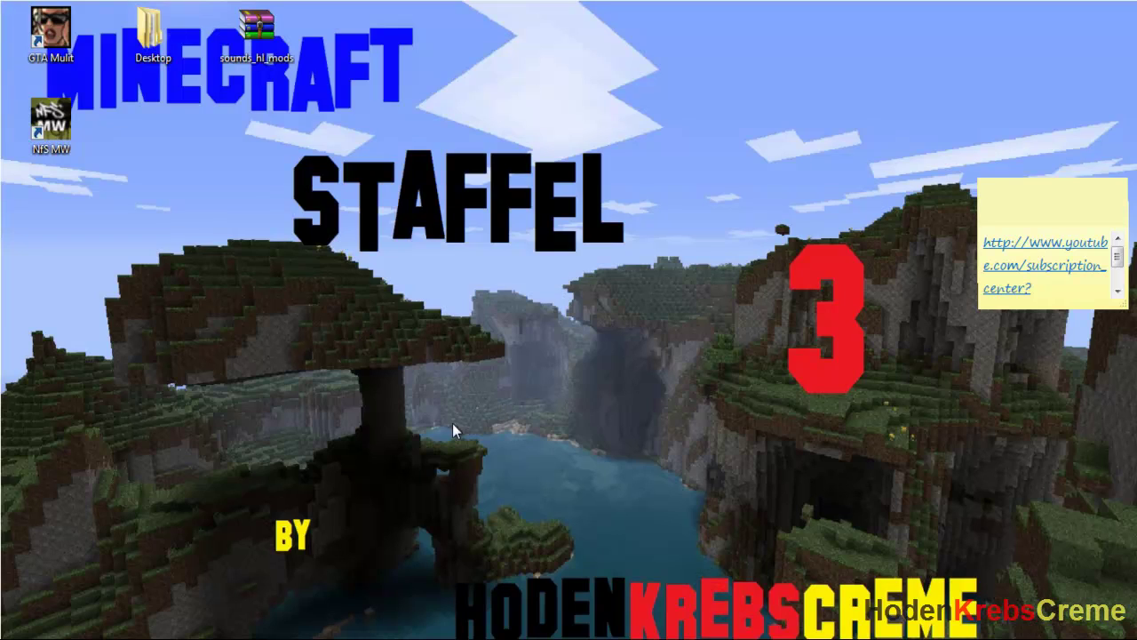
pyautogui.press('super+e')
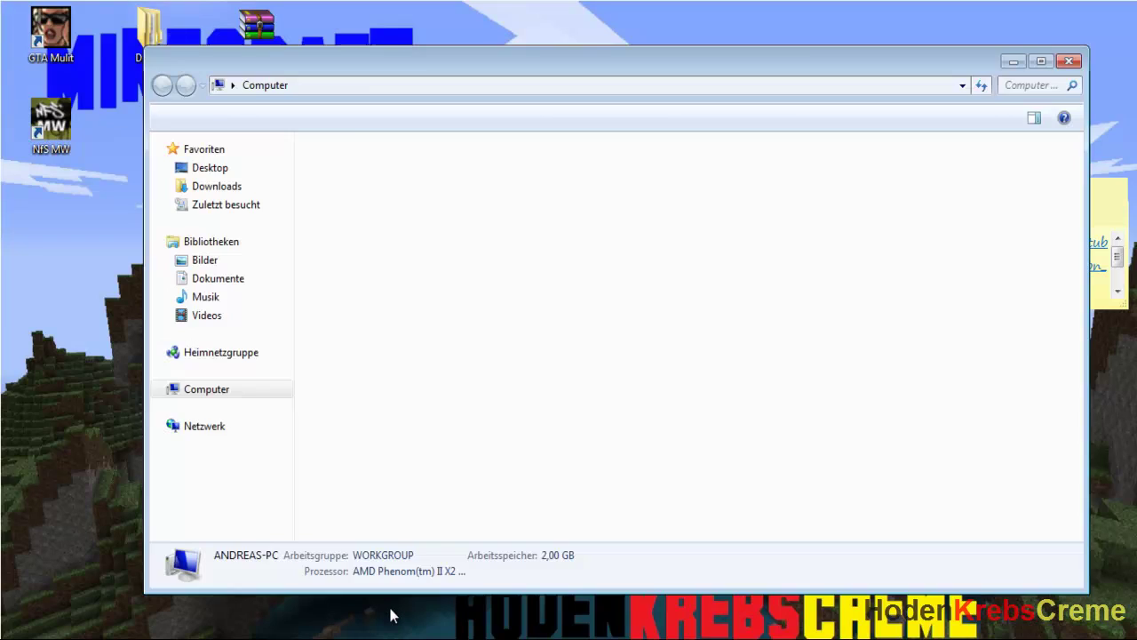
pyautogui.doubleClick(376, 236)
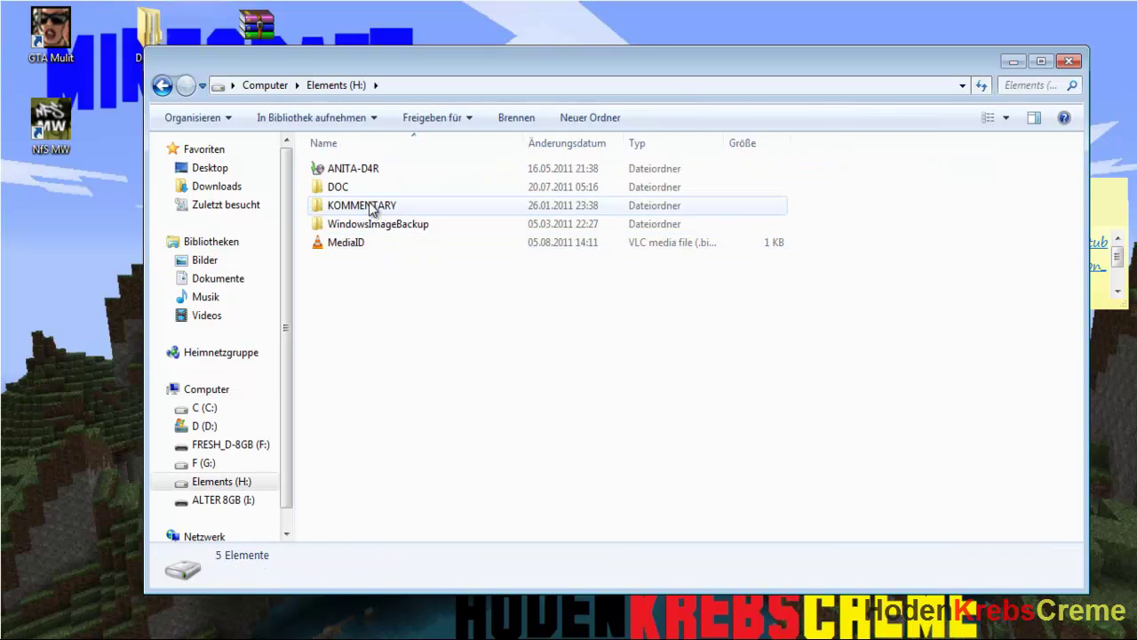
pyautogui.doubleClick(368, 205)
pyautogui.doubleClick(368, 206)
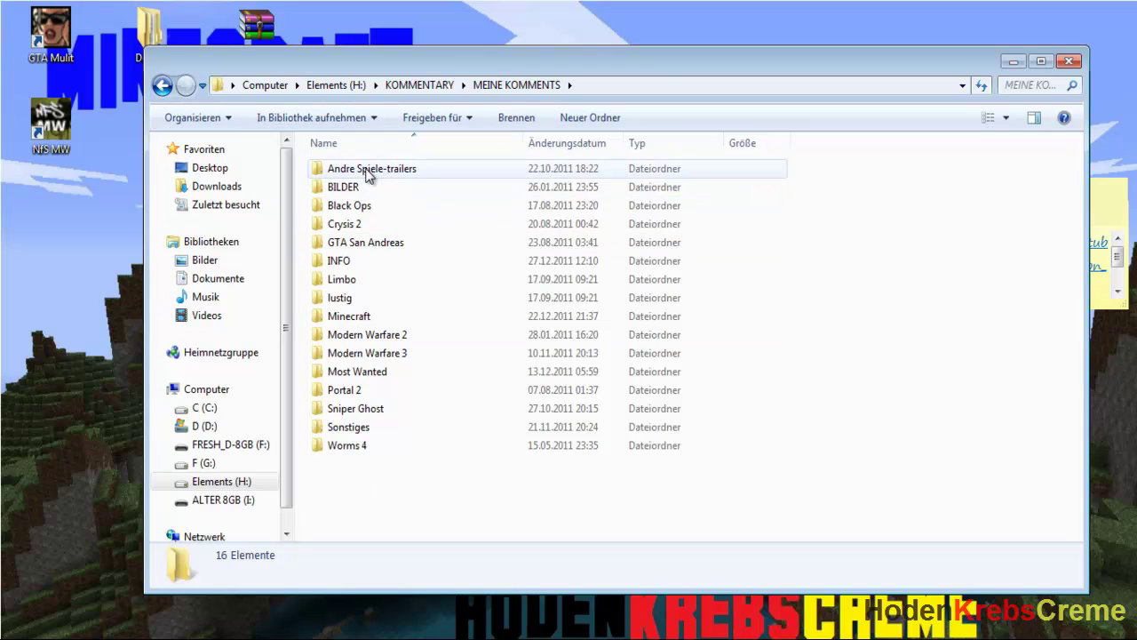
# Step: Look through the game trailers, Crysis 2, GTA San Andreas and Worms 4 Geschichte folders in MEINE KOMMENTS
pyautogui.doubleClick(369, 169)
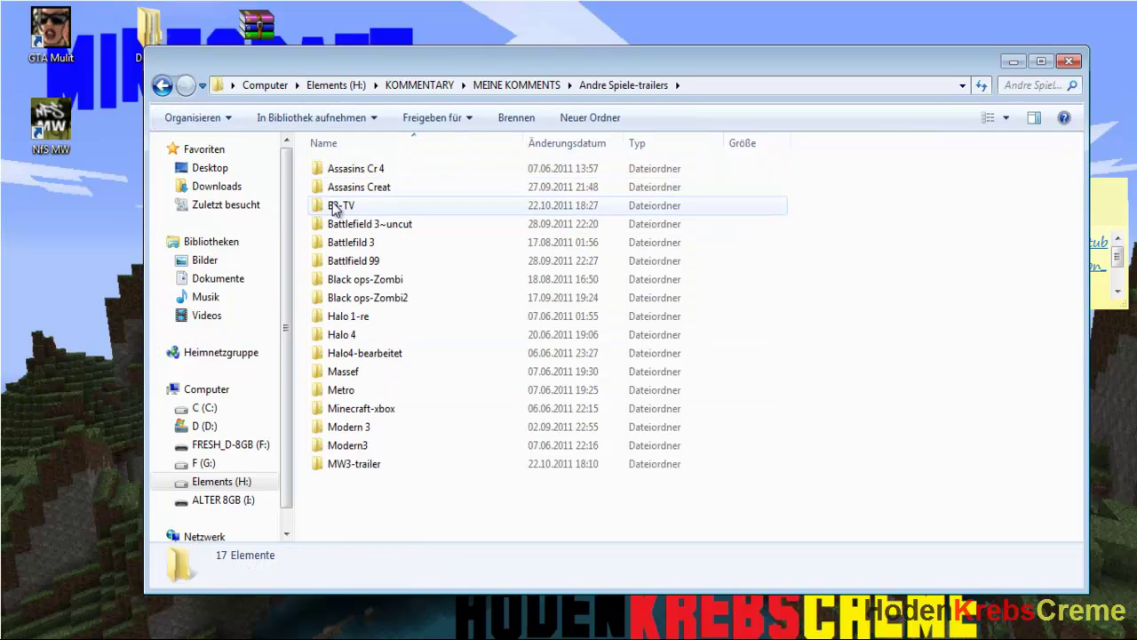
pyautogui.click(161, 85)
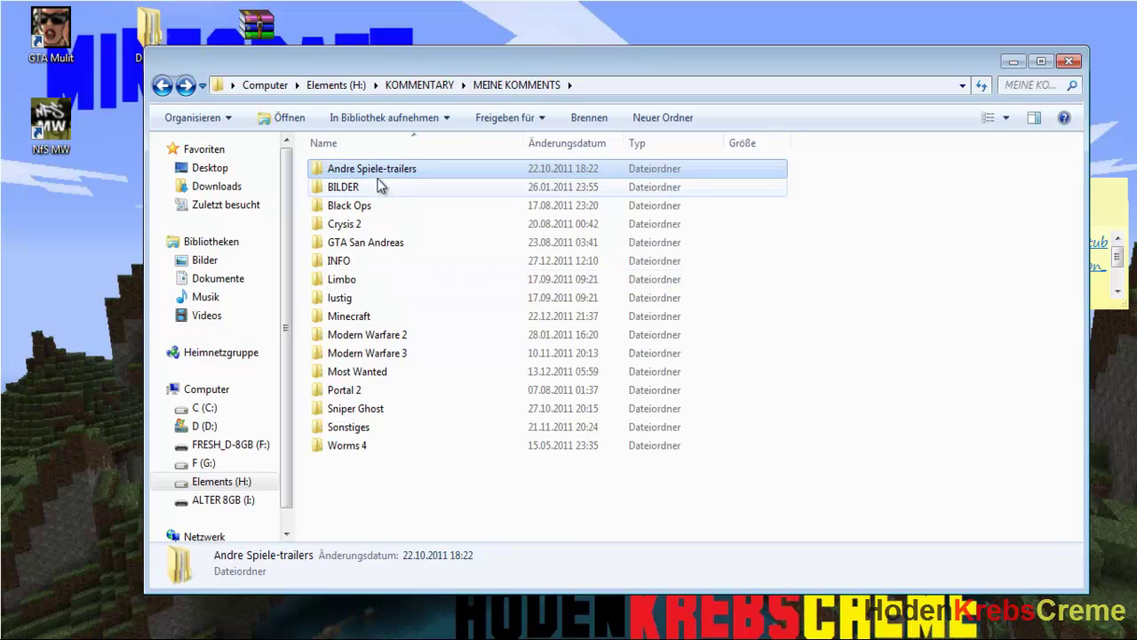
pyautogui.doubleClick(373, 225)
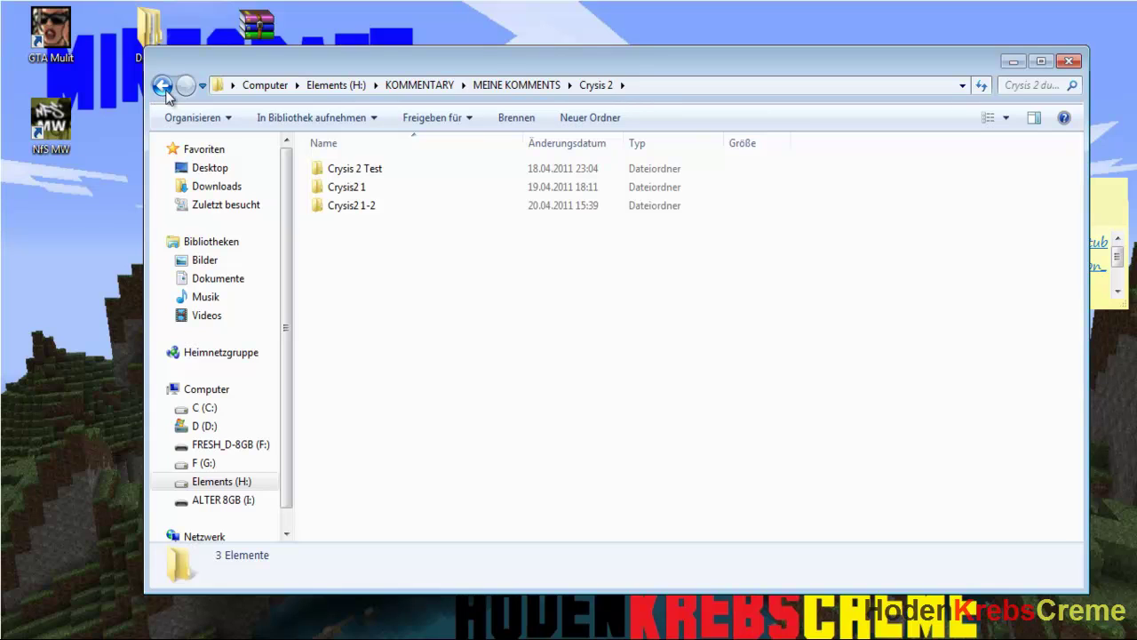
pyautogui.click(162, 85)
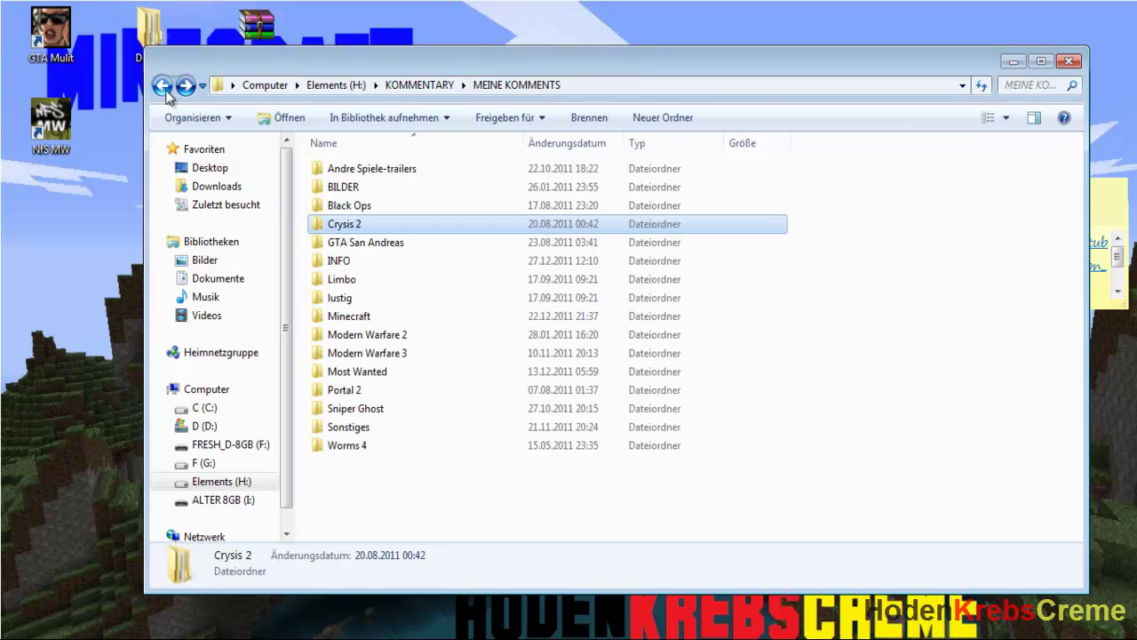
pyautogui.doubleClick(414, 247)
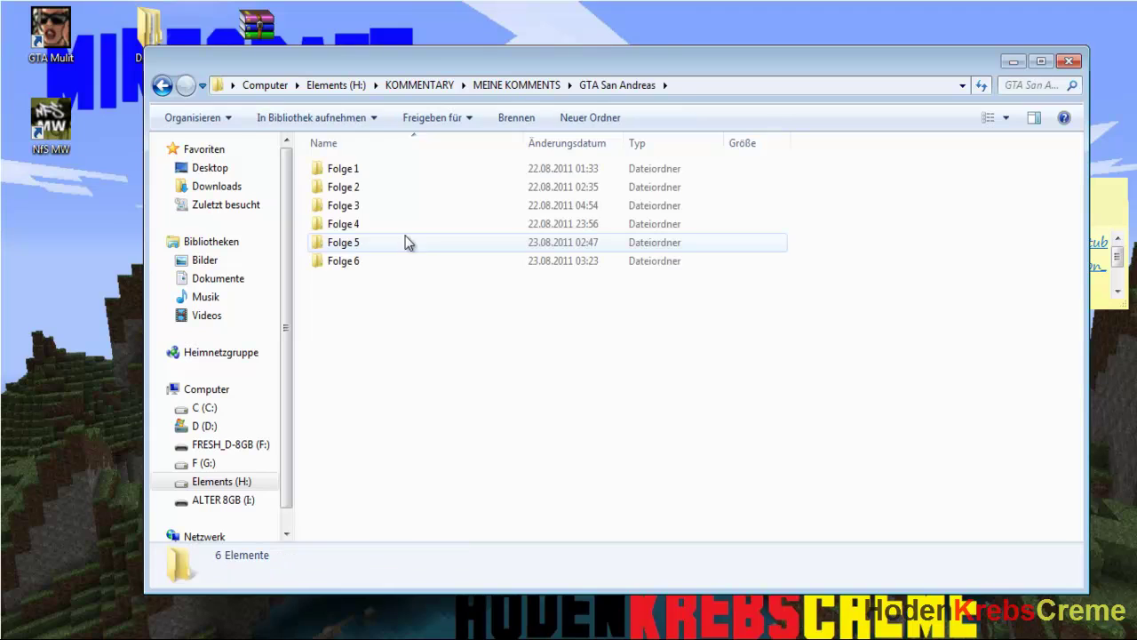
pyautogui.click(162, 87)
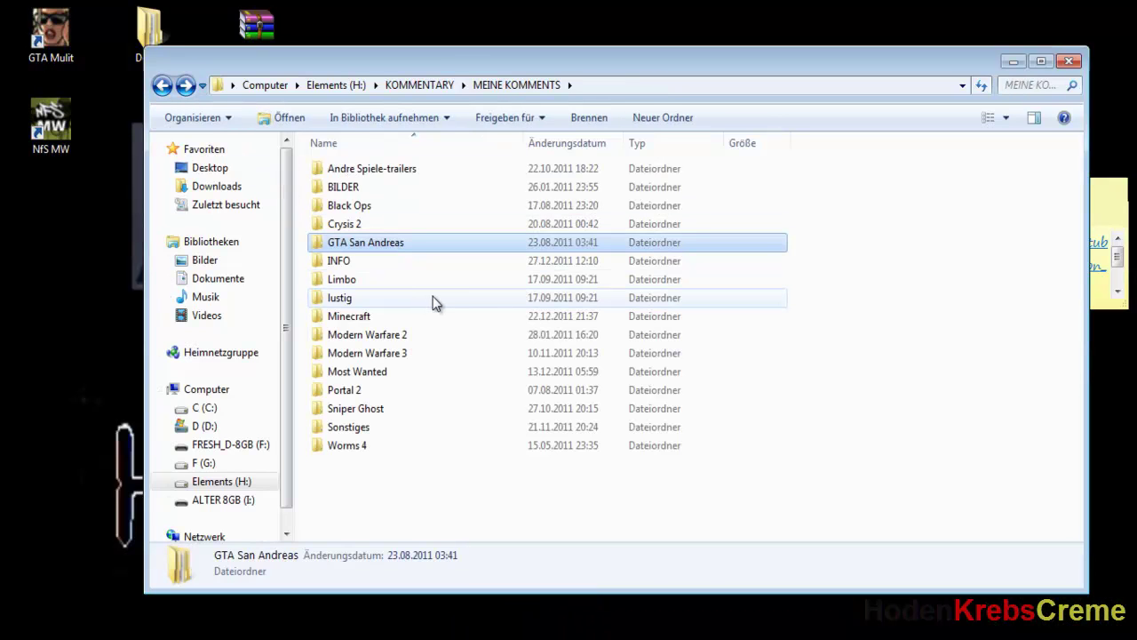
pyautogui.doubleClick(366, 447)
pyautogui.doubleClick(373, 194)
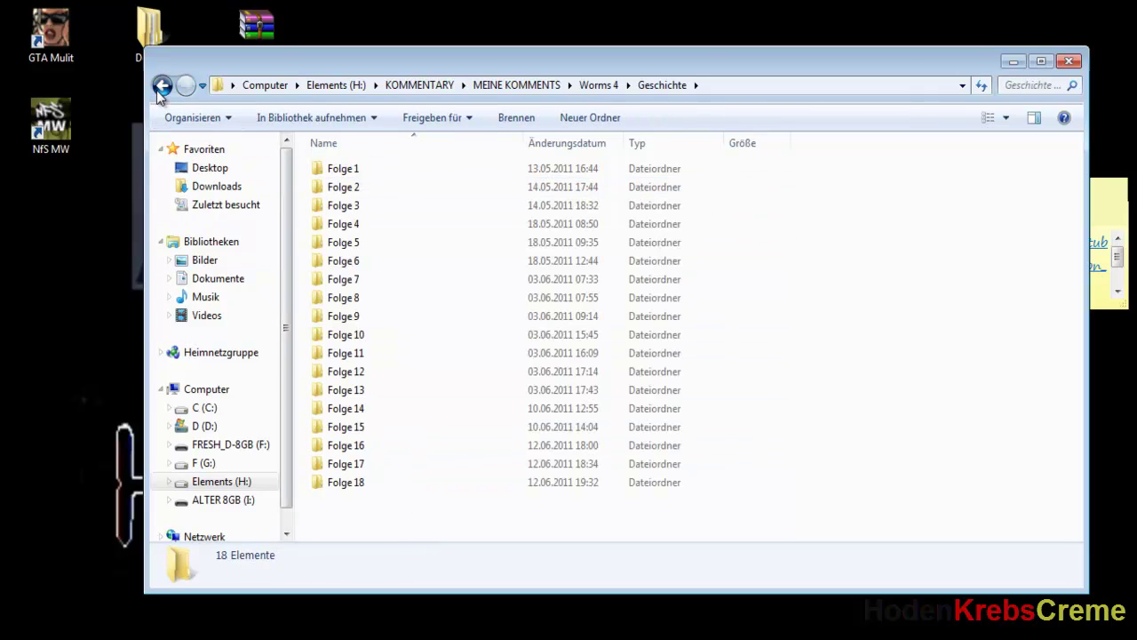
pyautogui.click(160, 86)
pyautogui.click(160, 86)
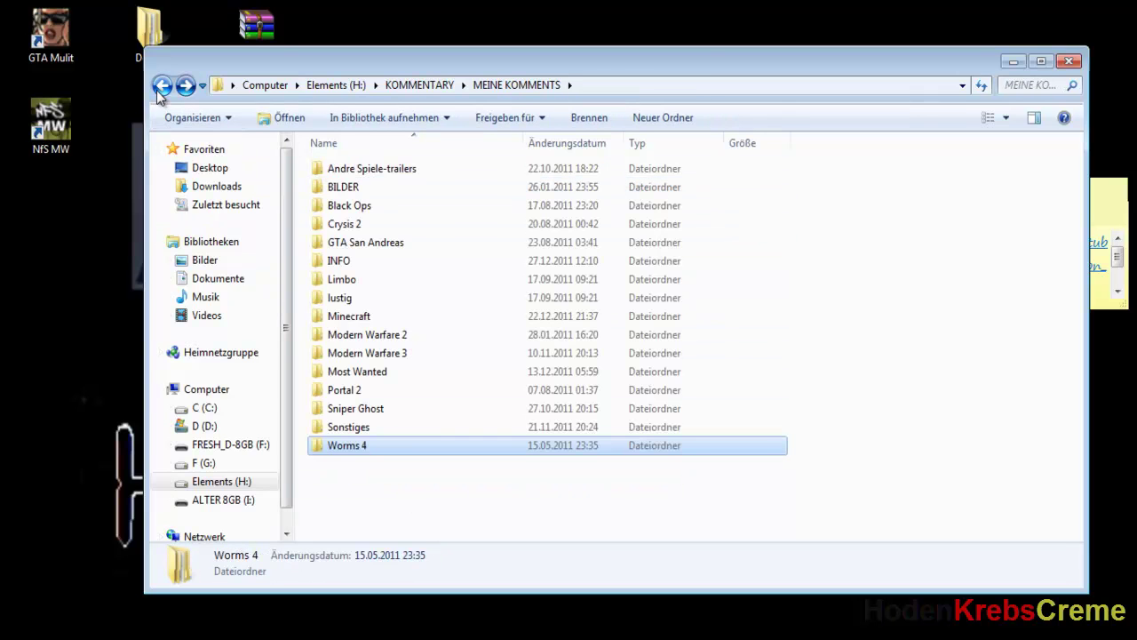
# Step: Check the size and contents of the Sniper Ghost folder in its properties, and close them
pyautogui.click(362, 409)
pyautogui.rightClick(362, 409)
pyautogui.click(418, 625)
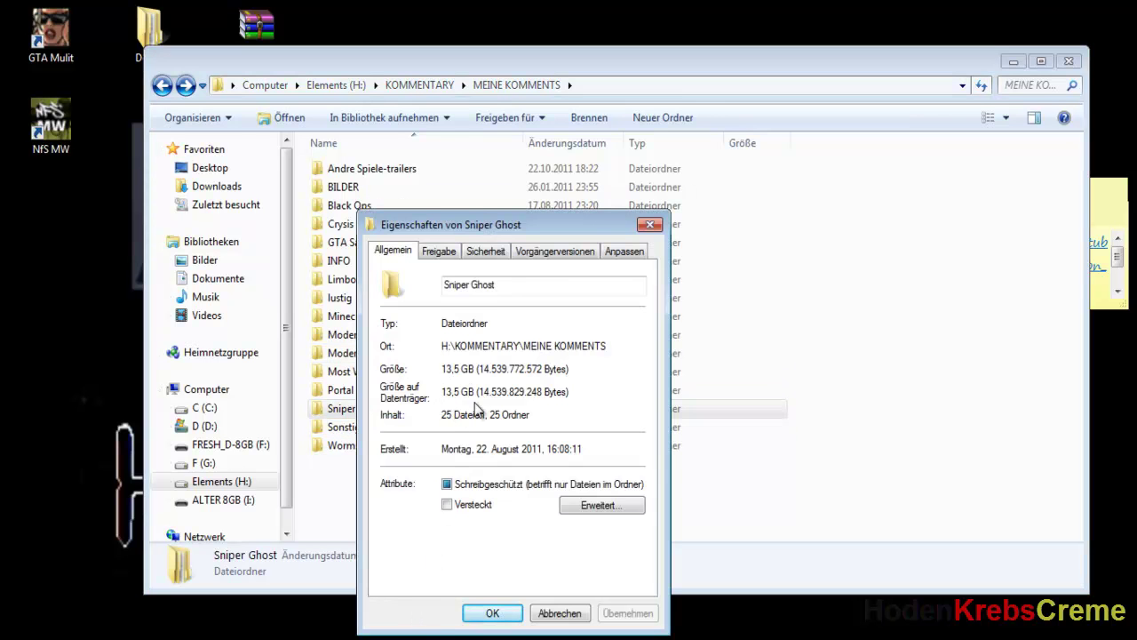
pyautogui.click(560, 613)
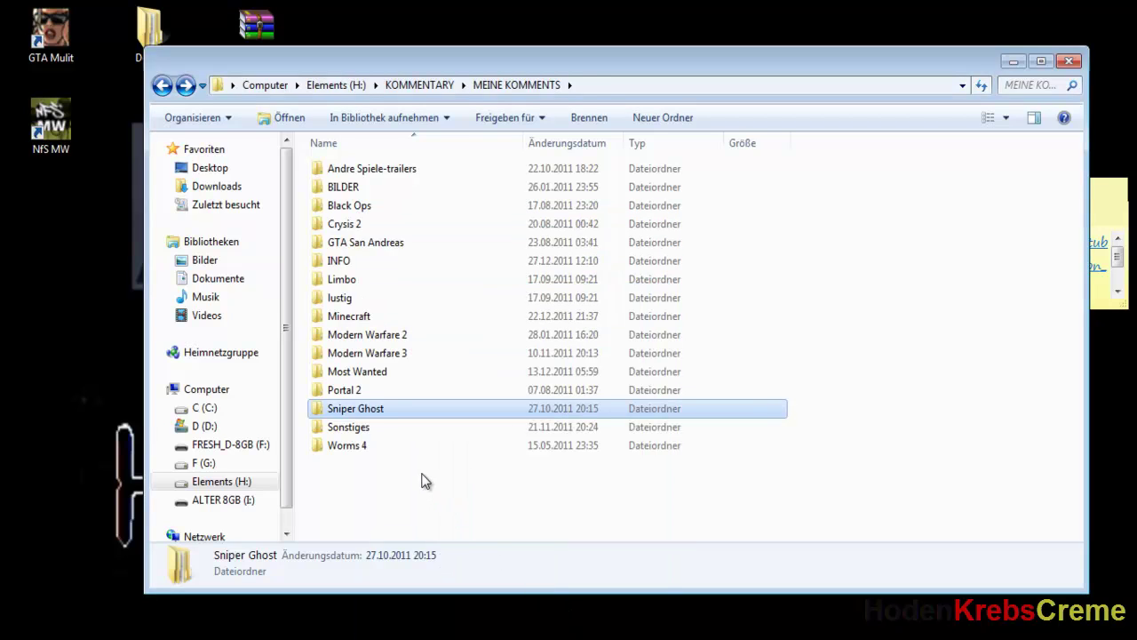
# Step: Look through the Camtasia folder inside FERTIG in the Modern Warfare 2 folder
pyautogui.doubleClick(391, 342)
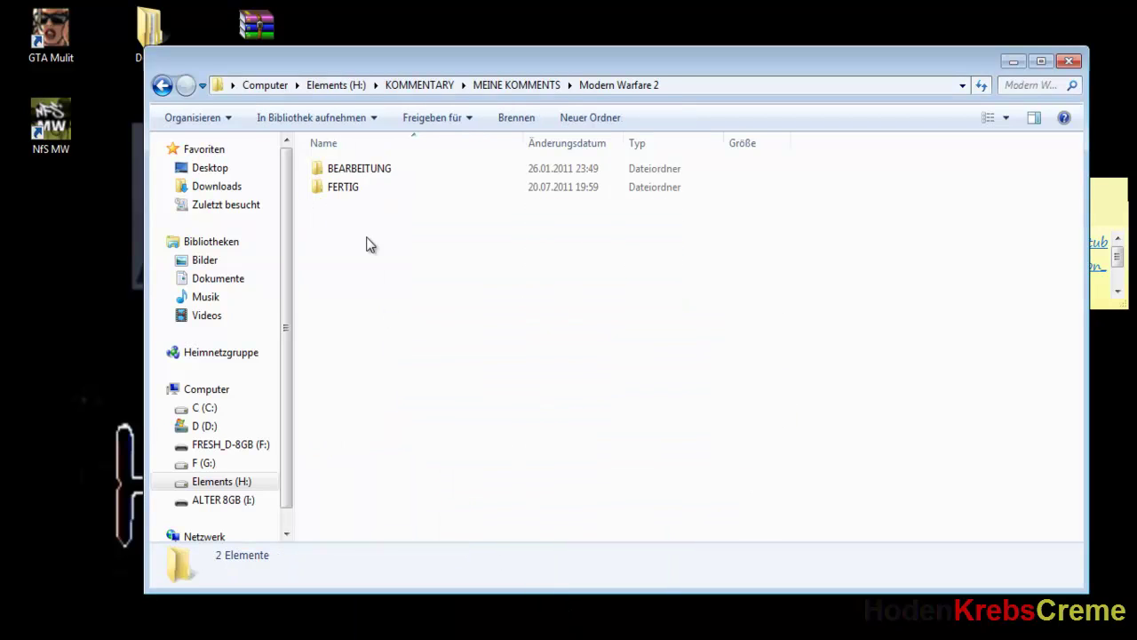
pyautogui.doubleClick(347, 186)
pyautogui.click(357, 174)
pyautogui.doubleClick(357, 175)
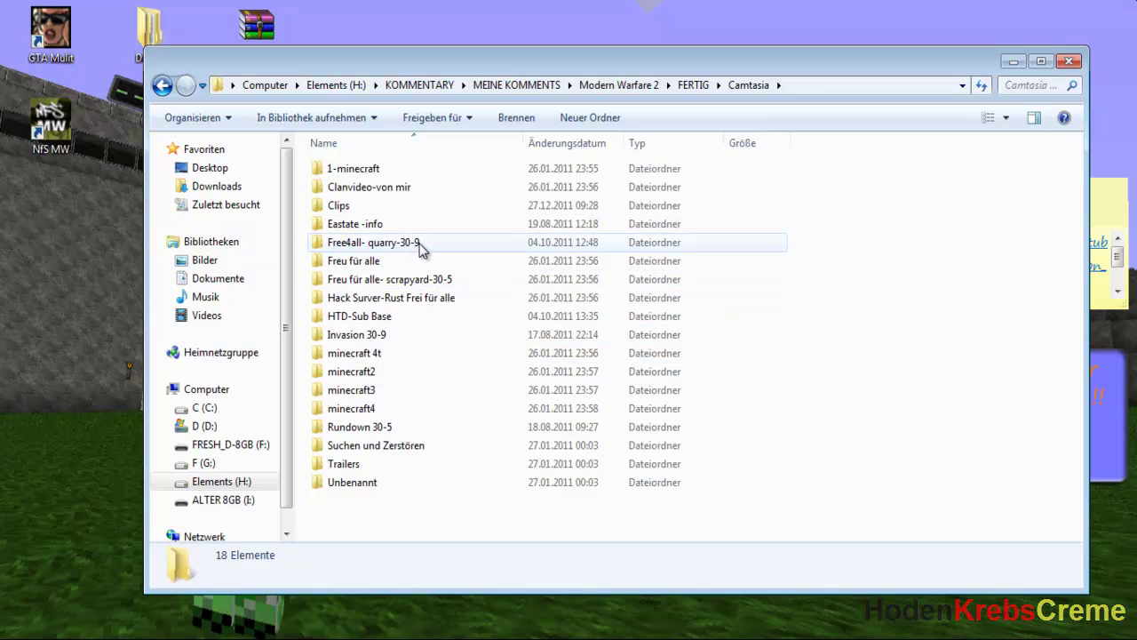
pyautogui.click(161, 88)
pyautogui.click(162, 88)
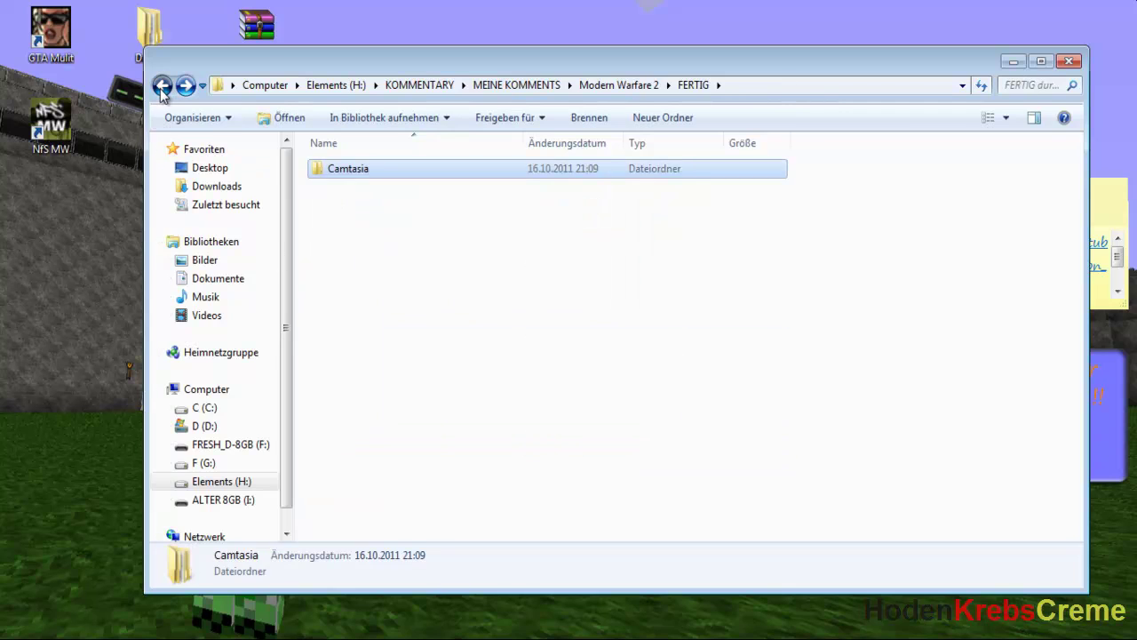
# Step: Look through the Viedeos folder inside BEARBEITUNG of Modern Warfare 2, and return to MEINE KOMMENTS
pyautogui.doubleClick(358, 169)
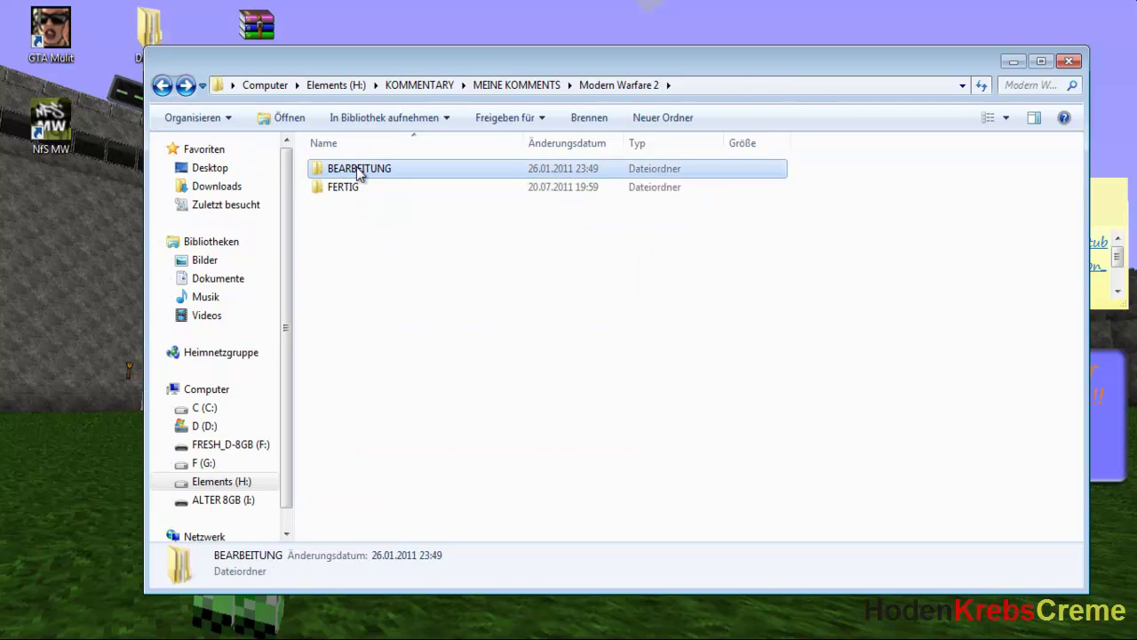
pyautogui.click(360, 189)
pyautogui.doubleClick(360, 189)
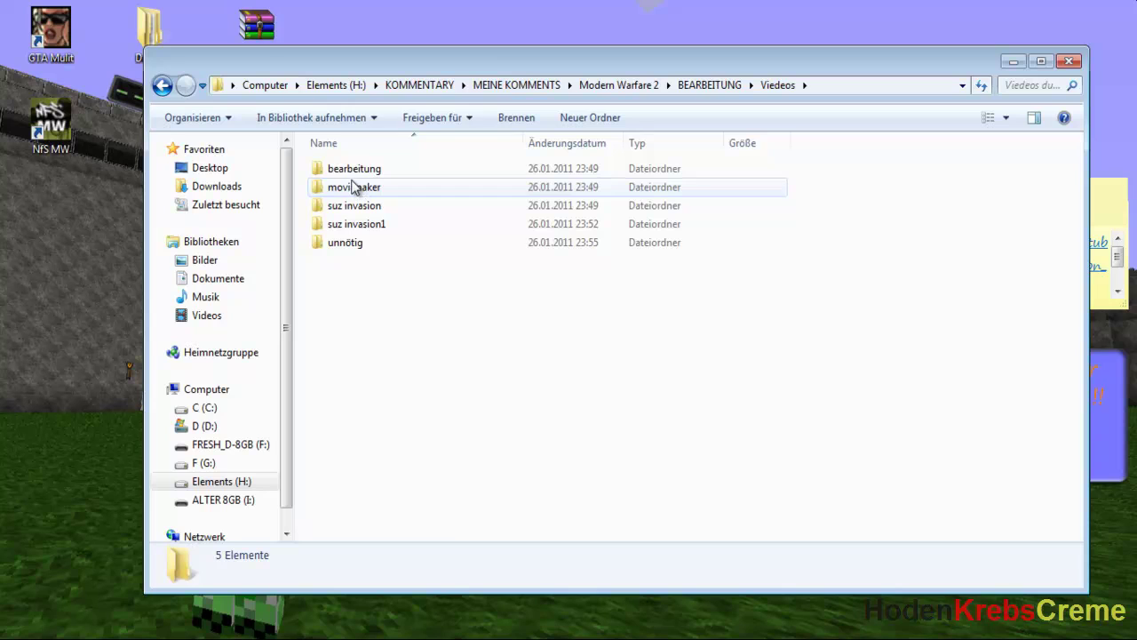
pyautogui.click(162, 87)
pyautogui.click(161, 87)
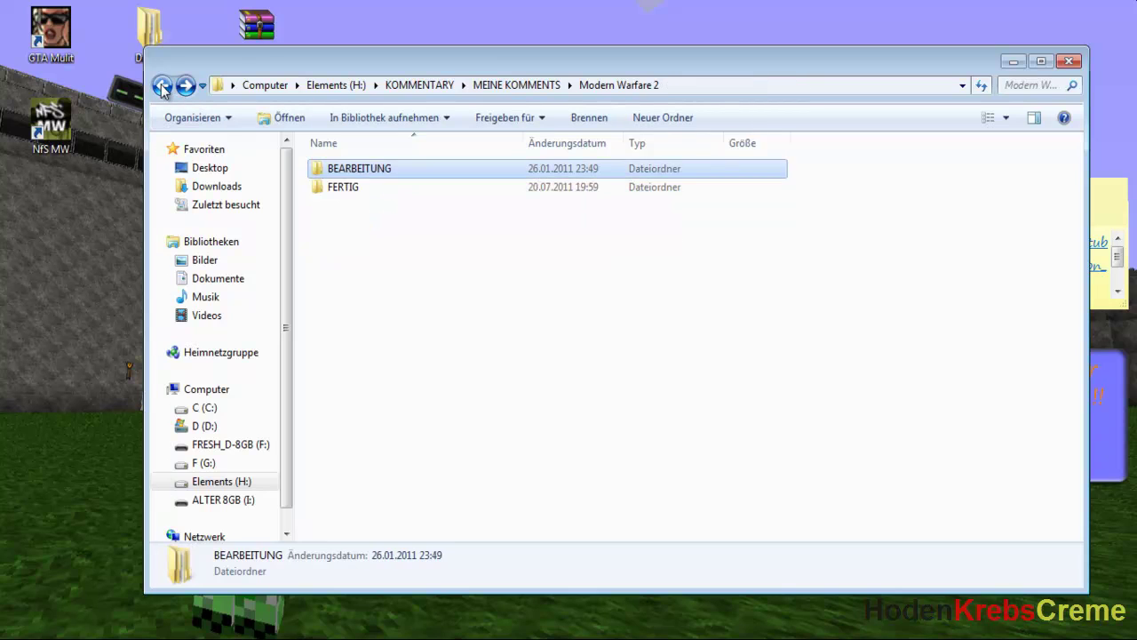
pyautogui.click(162, 87)
# Step: Open the Minecraft folder and look through its KURTZES ZEIG HER subfolder
pyautogui.click(374, 316)
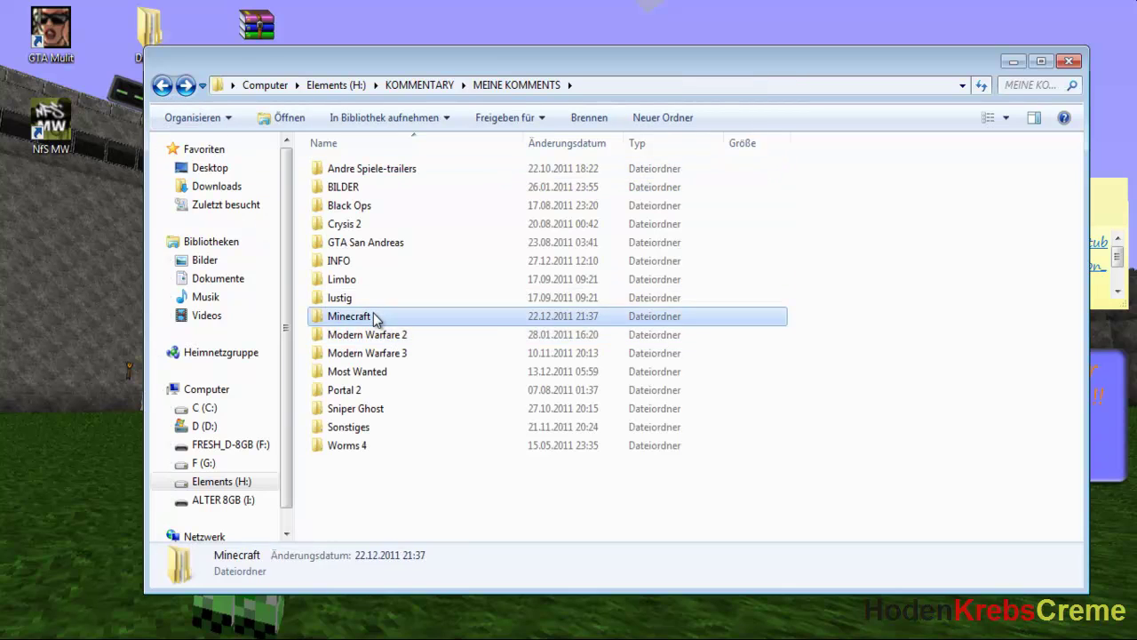
pyautogui.doubleClick(374, 316)
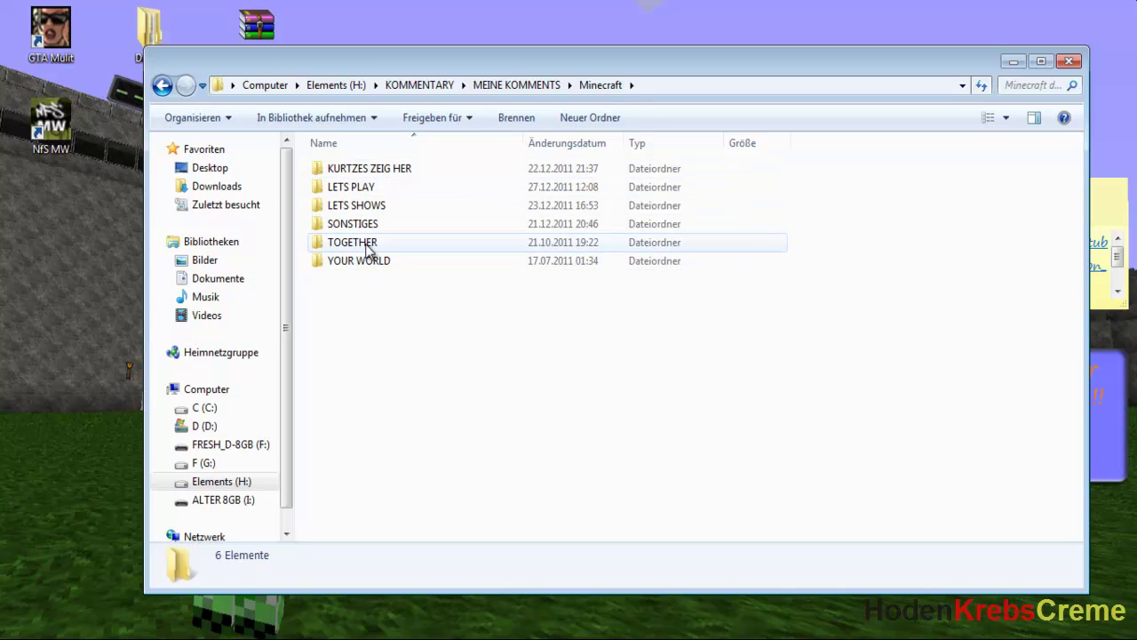
pyautogui.doubleClick(365, 173)
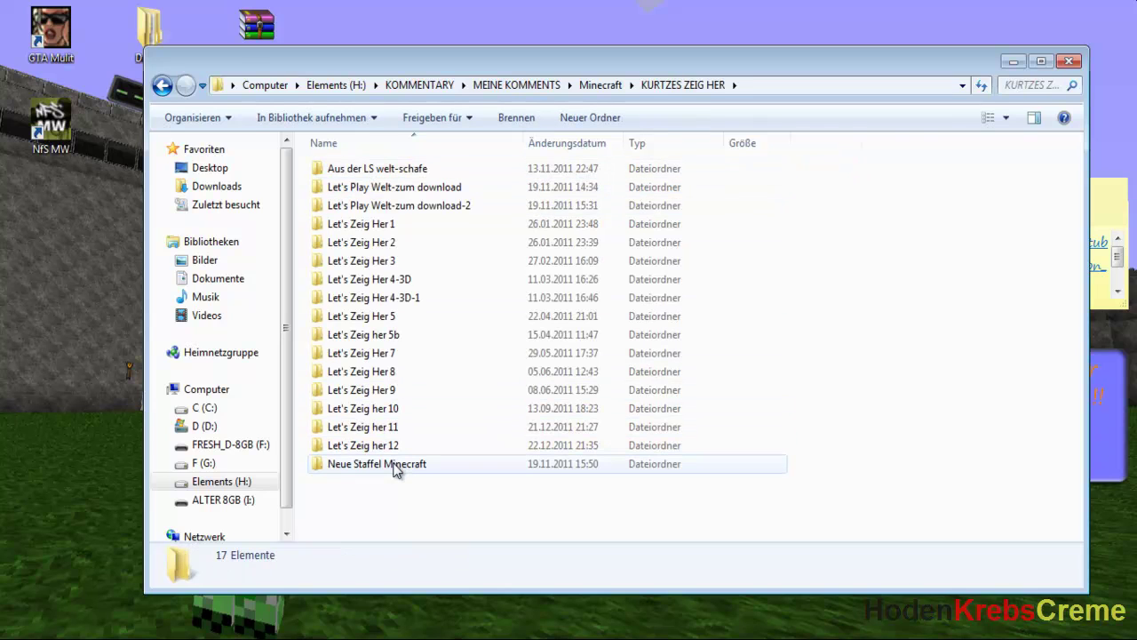
pyautogui.click(162, 86)
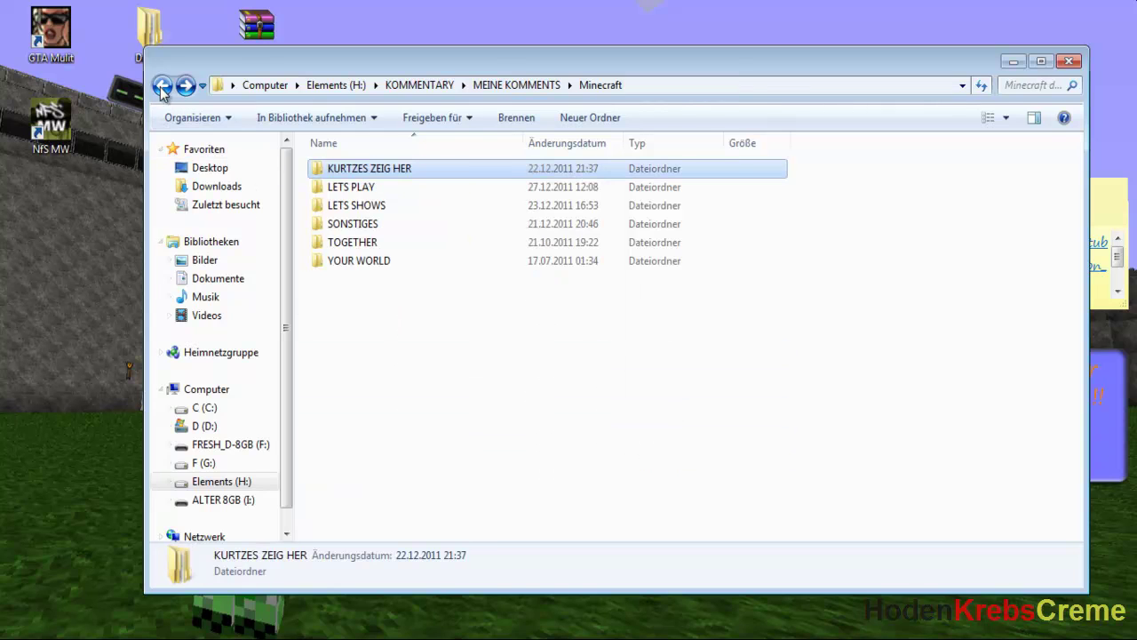
# Step: Look through the LETS PLAY episodes and examine the video file in the Let's Play MINECRAFT Staffel 3 #022 folder
pyautogui.doubleClick(366, 187)
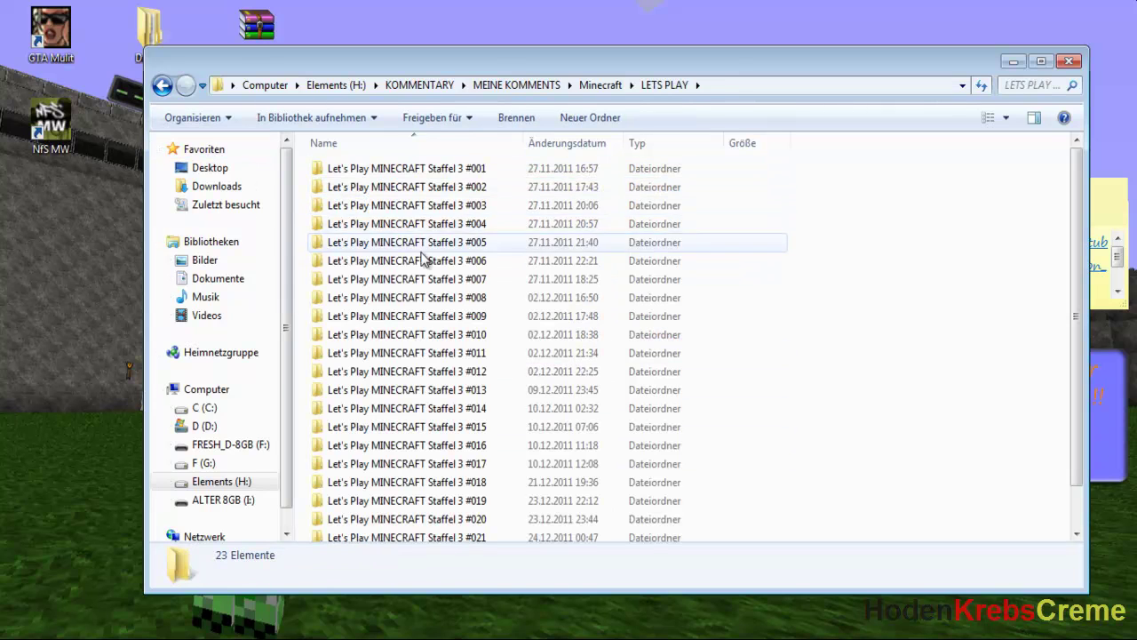
pyautogui.scroll(-1, 789, 307)
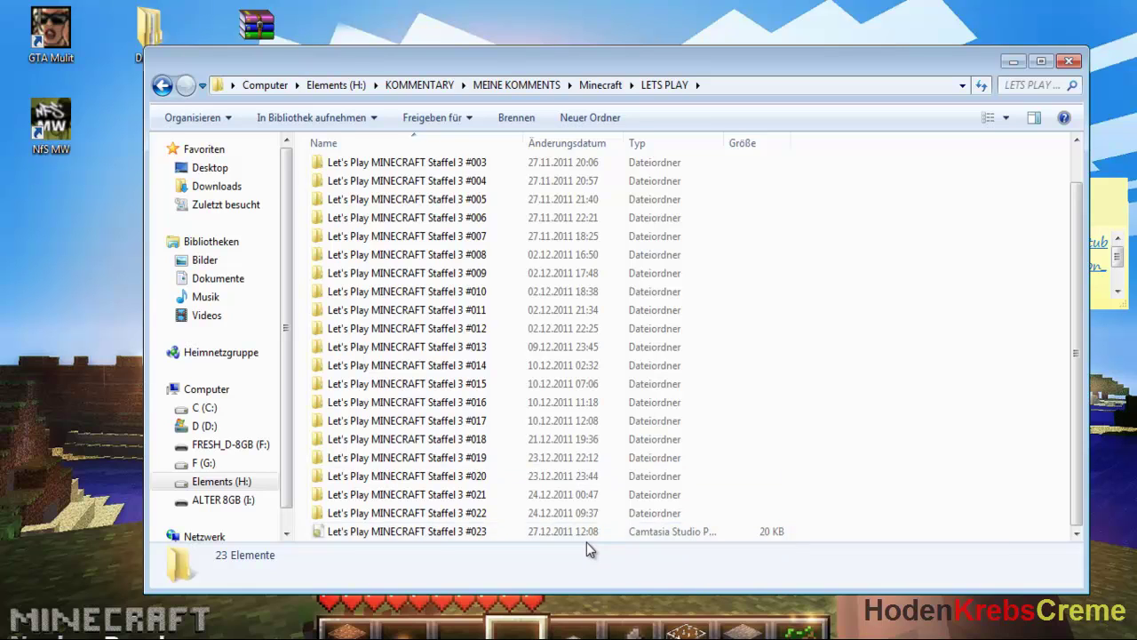
pyautogui.doubleClick(475, 515)
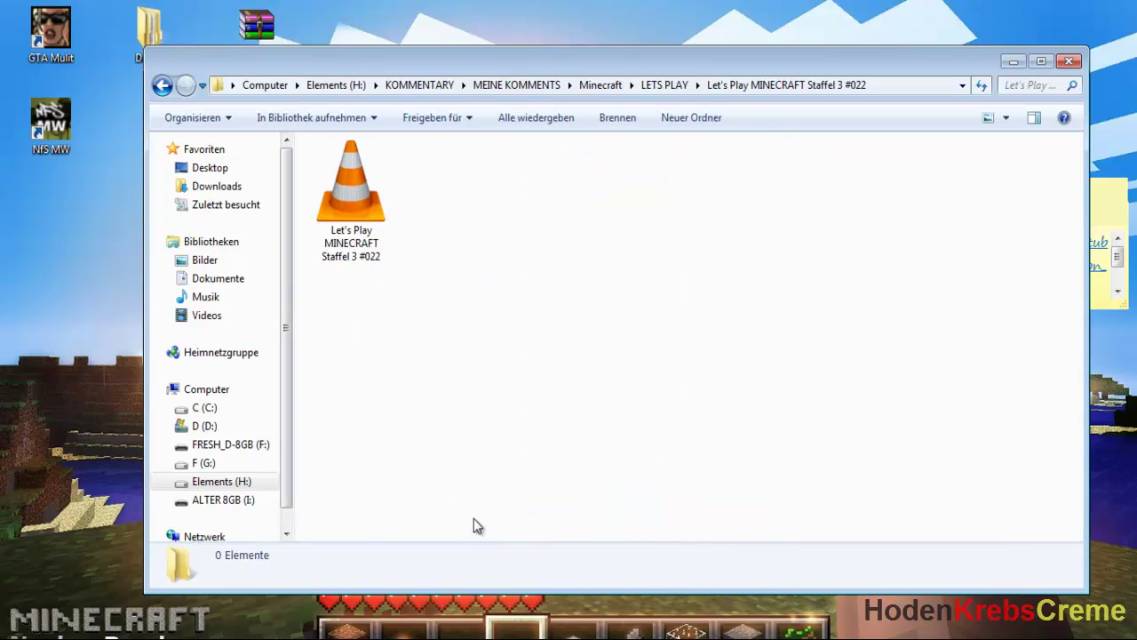
pyautogui.doubleClick(373, 256)
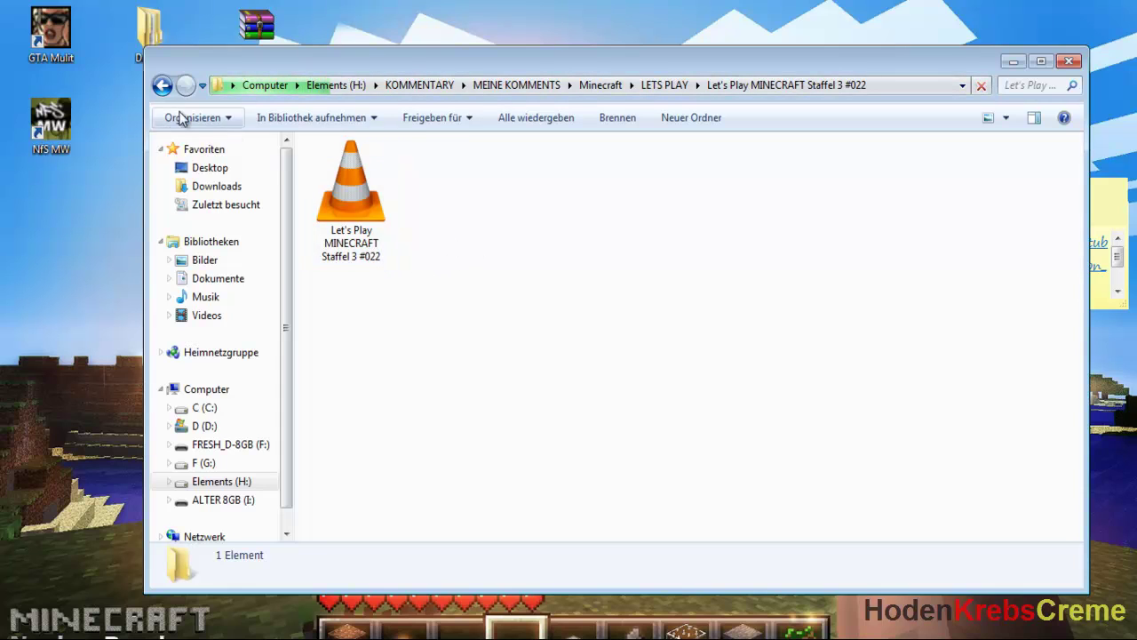
pyautogui.click(356, 249)
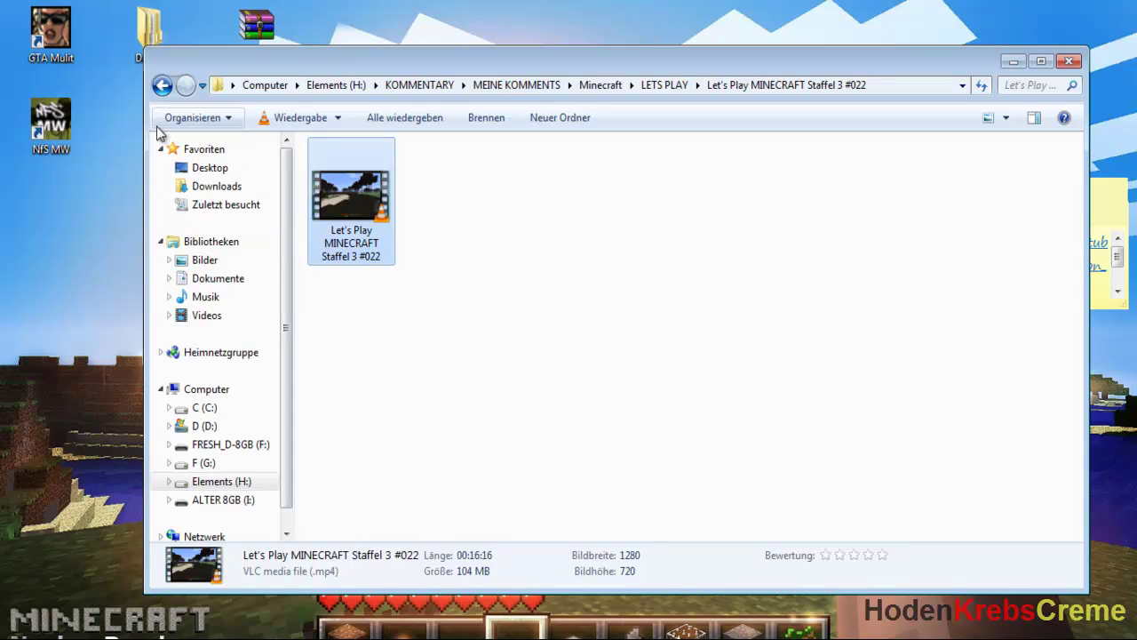
pyautogui.click(162, 84)
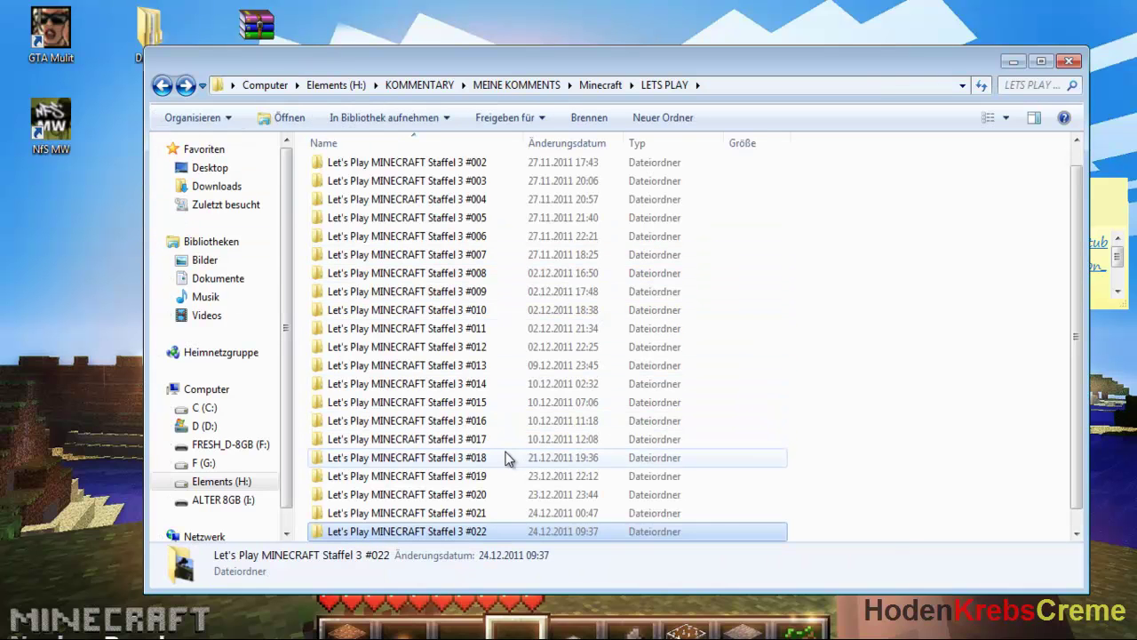
# Step: Delete the Camtasia project file Let's Play MINECRAFT Staffel 3 #023 from the LETS PLAY folder
pyautogui.click(540, 531)
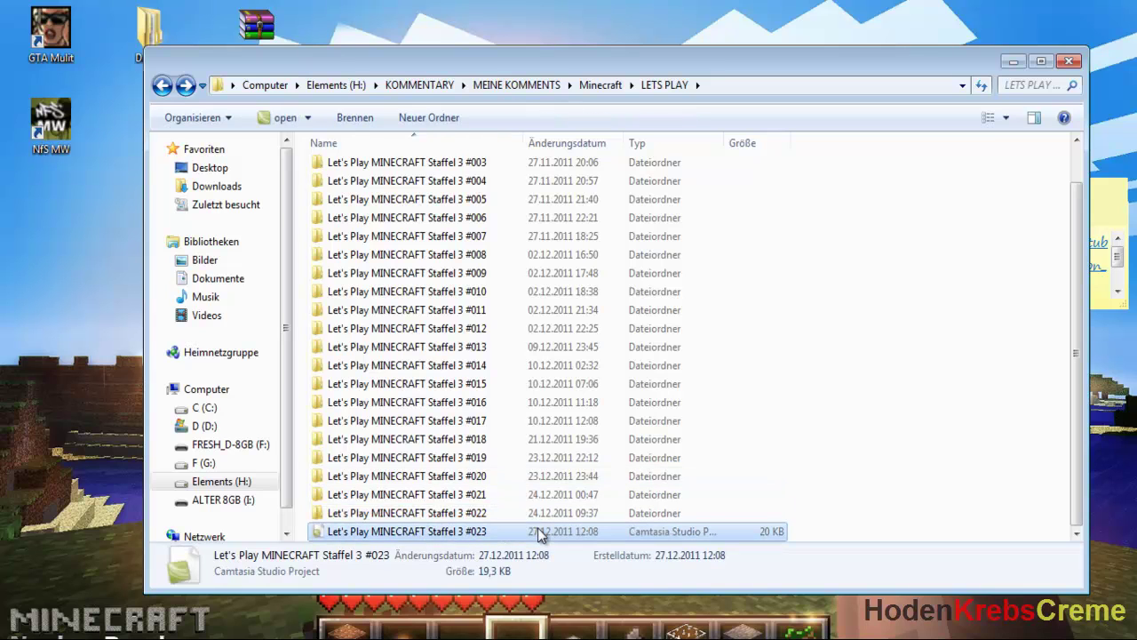
pyautogui.press('Delete')
pyautogui.press('Return')
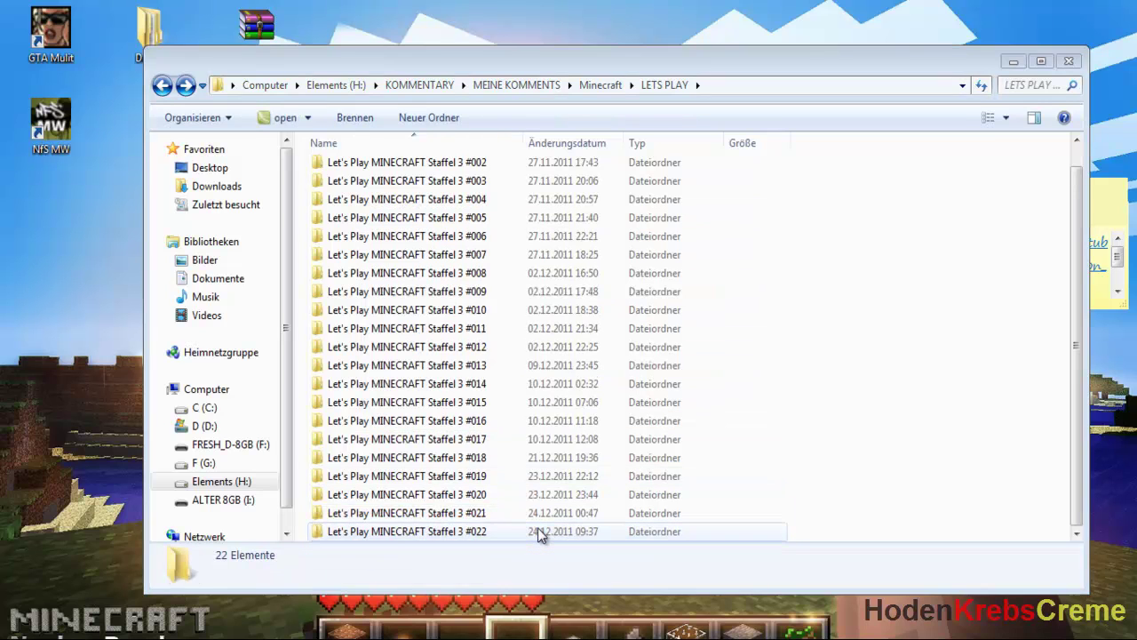
pyautogui.scroll(1, 459, 426)
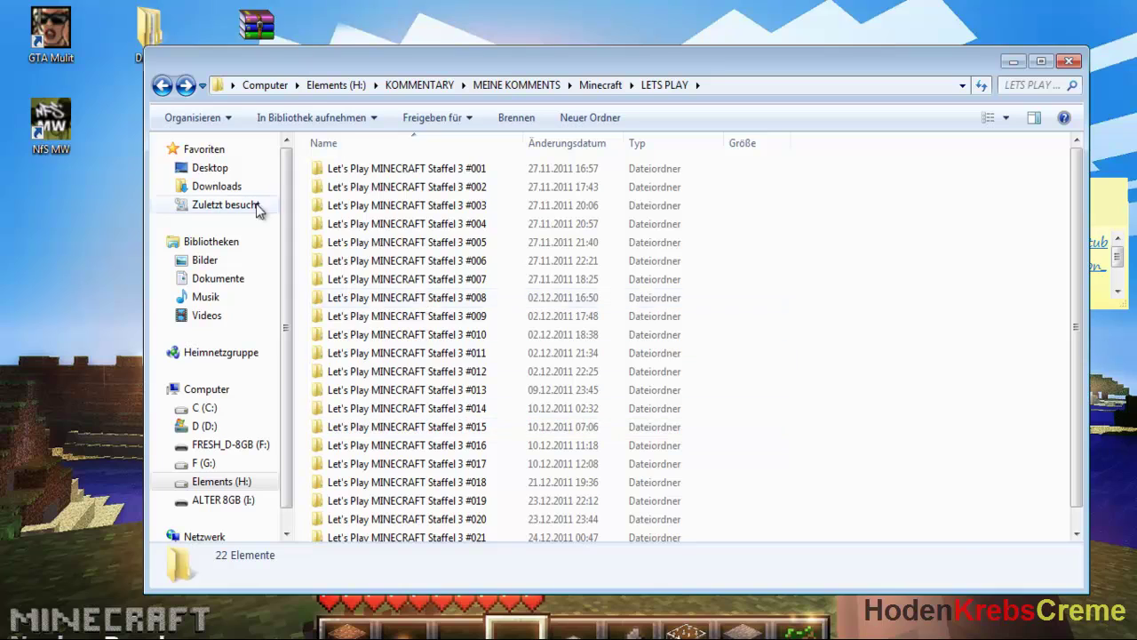
# Step: Go back through the Minecraft folder to MEINE KOMMENTS and close the folder window
pyautogui.click(163, 86)
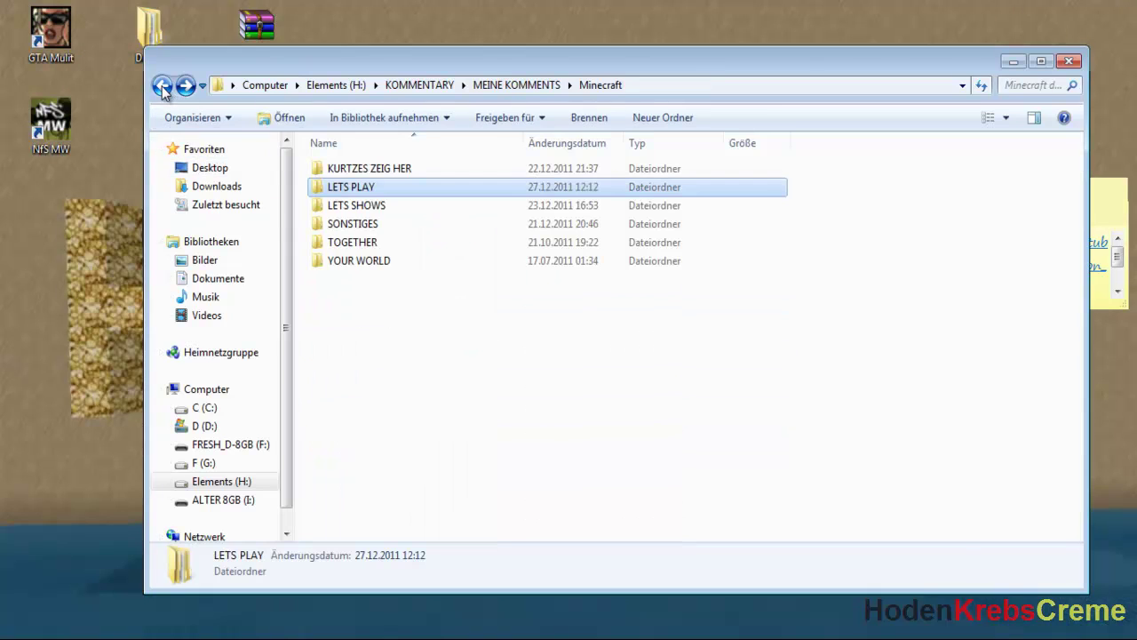
pyautogui.click(163, 86)
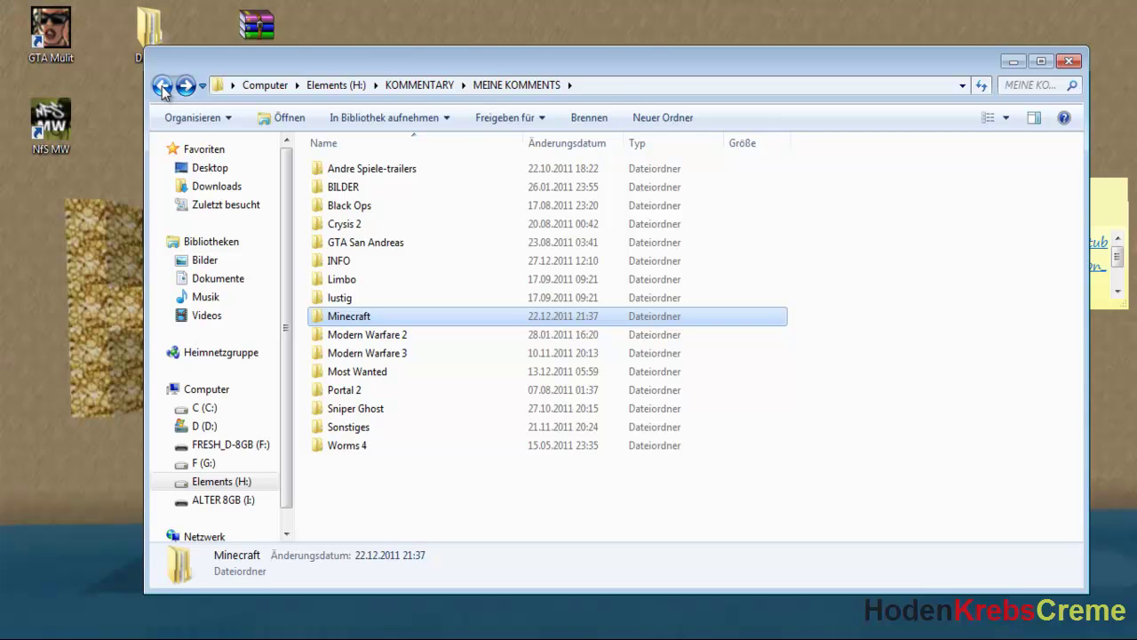
pyautogui.click(1069, 61)
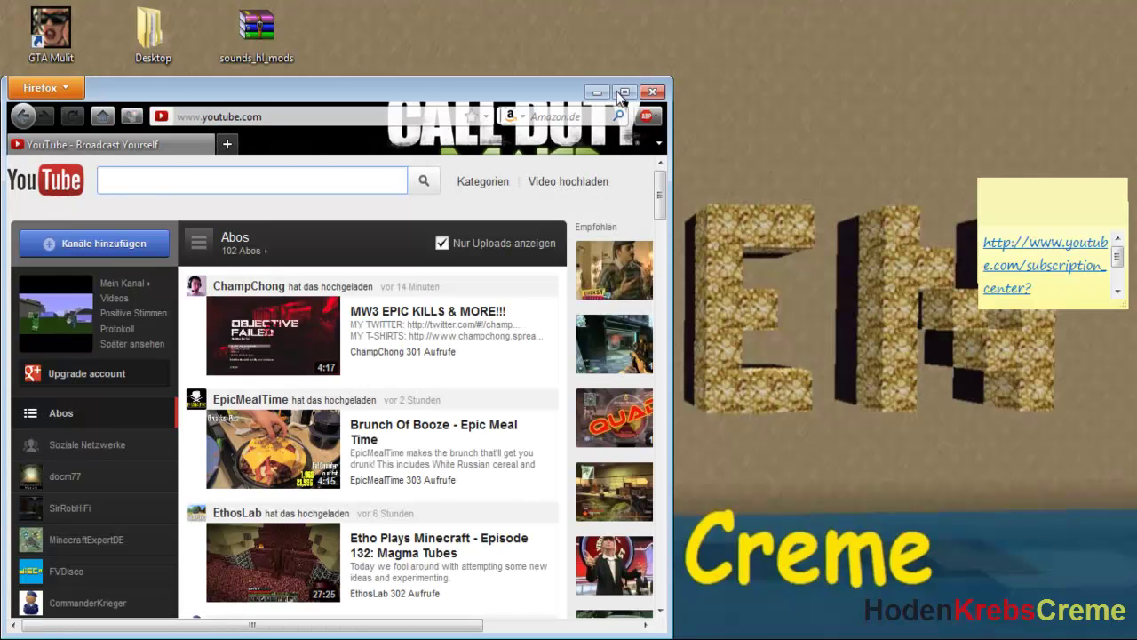
# Step: Maximise the Firefox window showing YouTube and open the account's Video-Manager
pyautogui.click(625, 91)
pyautogui.click(32, 263)
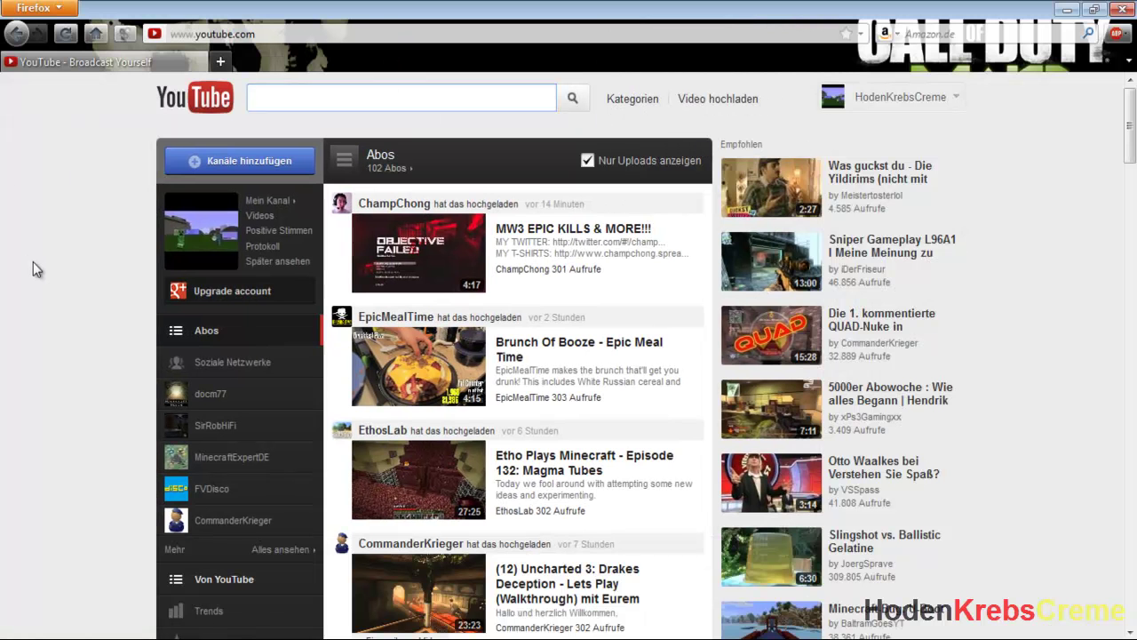
pyautogui.click(944, 104)
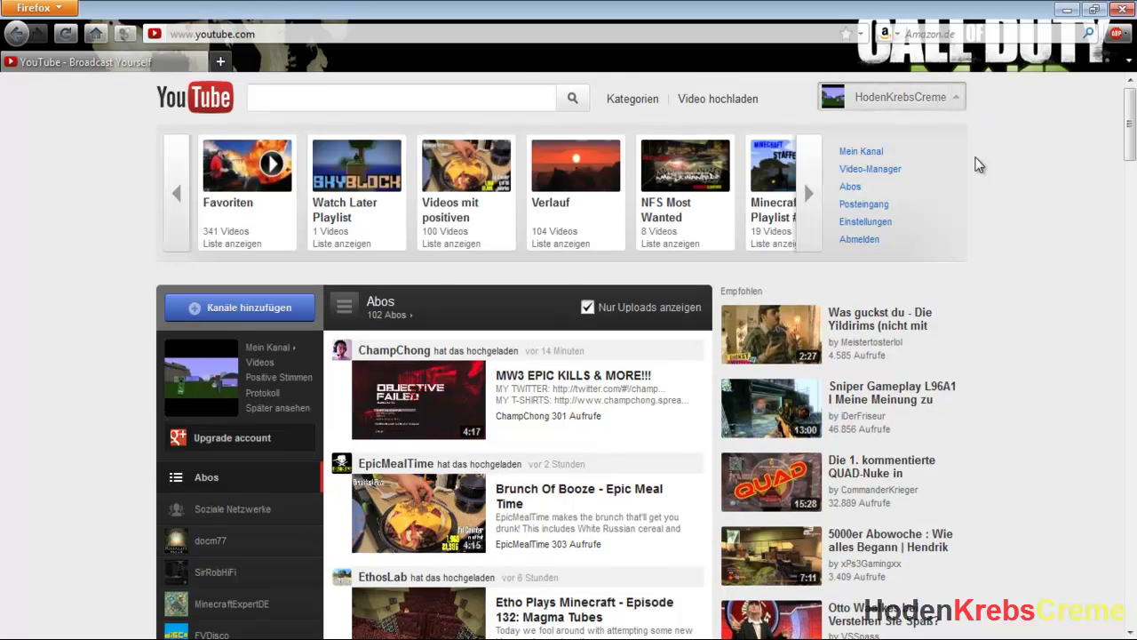
pyautogui.click(875, 169)
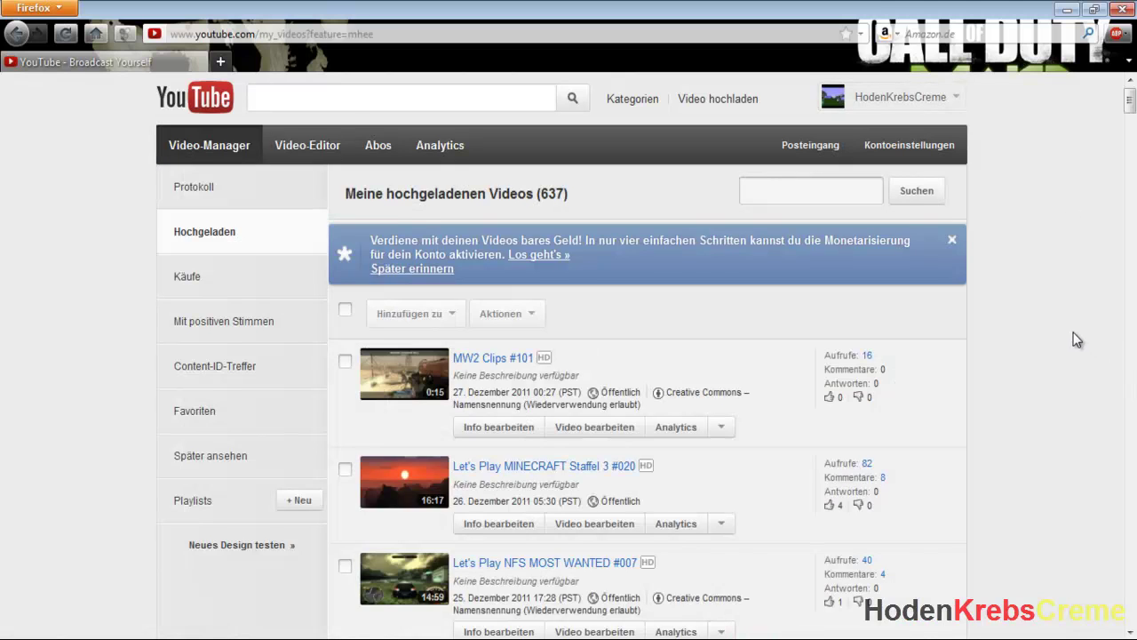
# Step: Look through the list of uploaded videos, comparing the views and comments of the Minecraft, NFS and MW2 entries
pyautogui.scroll(-8, 1053, 327)
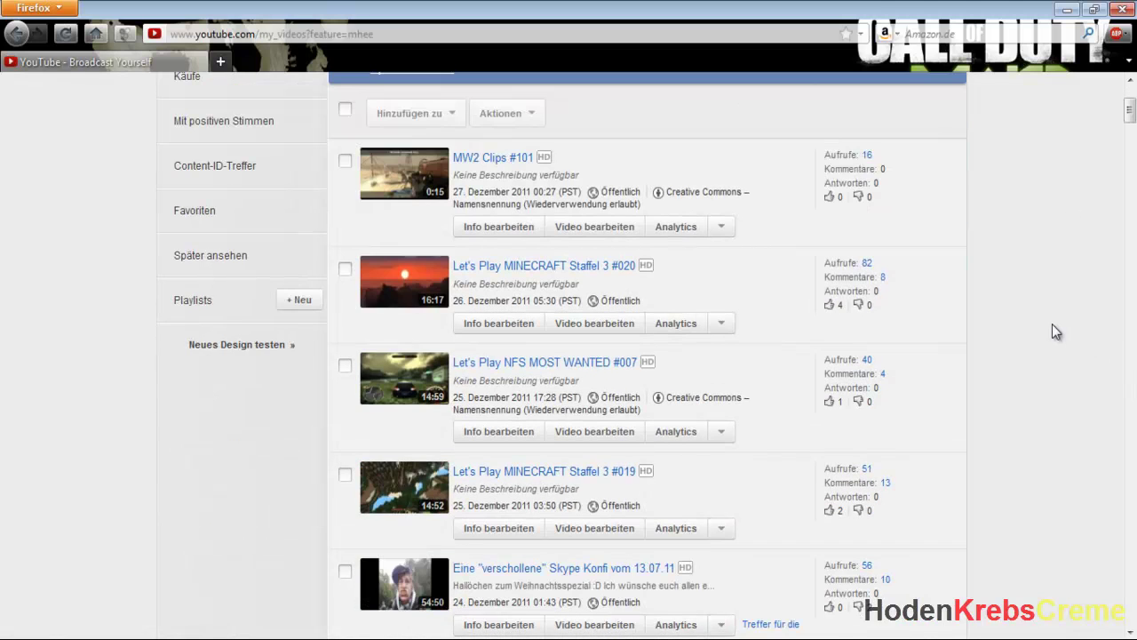
pyautogui.scroll(-20, 1055, 330)
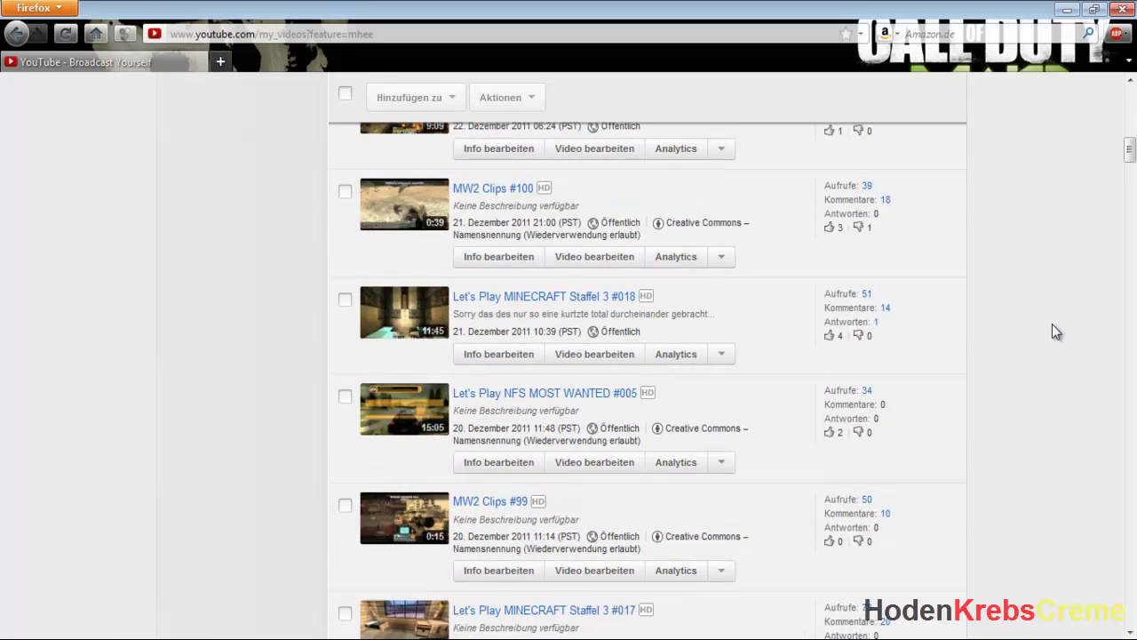
pyautogui.scroll(20, 1053, 327)
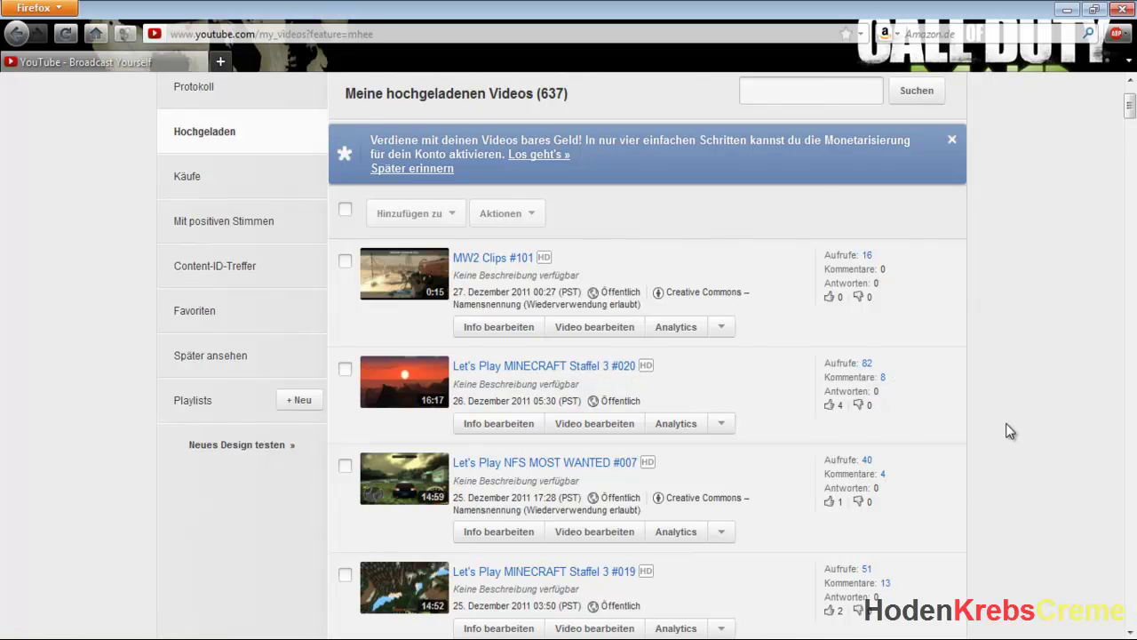
pyautogui.scroll(-4, 1007, 426)
pyautogui.scroll(-2, 982, 459)
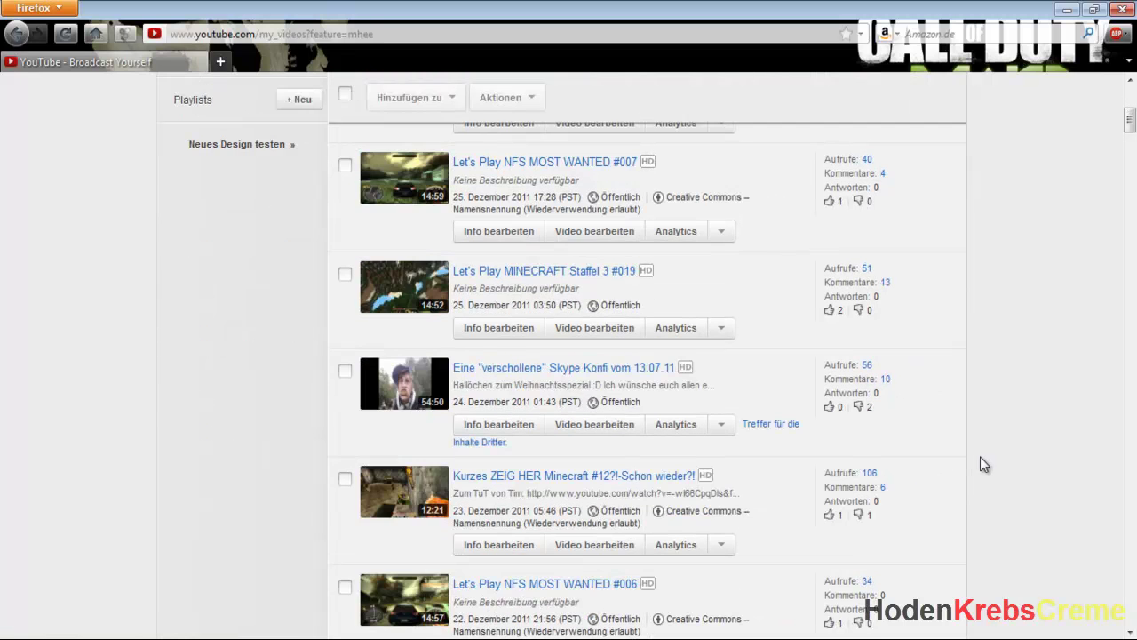
pyautogui.scroll(-2, 977, 464)
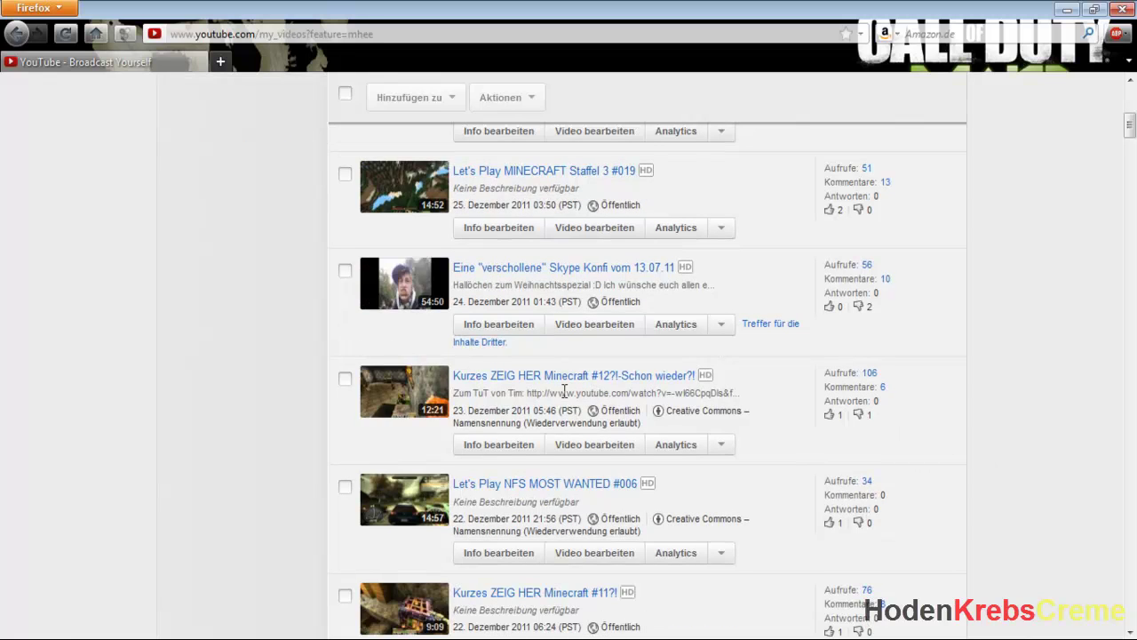
pyautogui.scroll(-2, 889, 427)
pyautogui.scroll(-4, 911, 428)
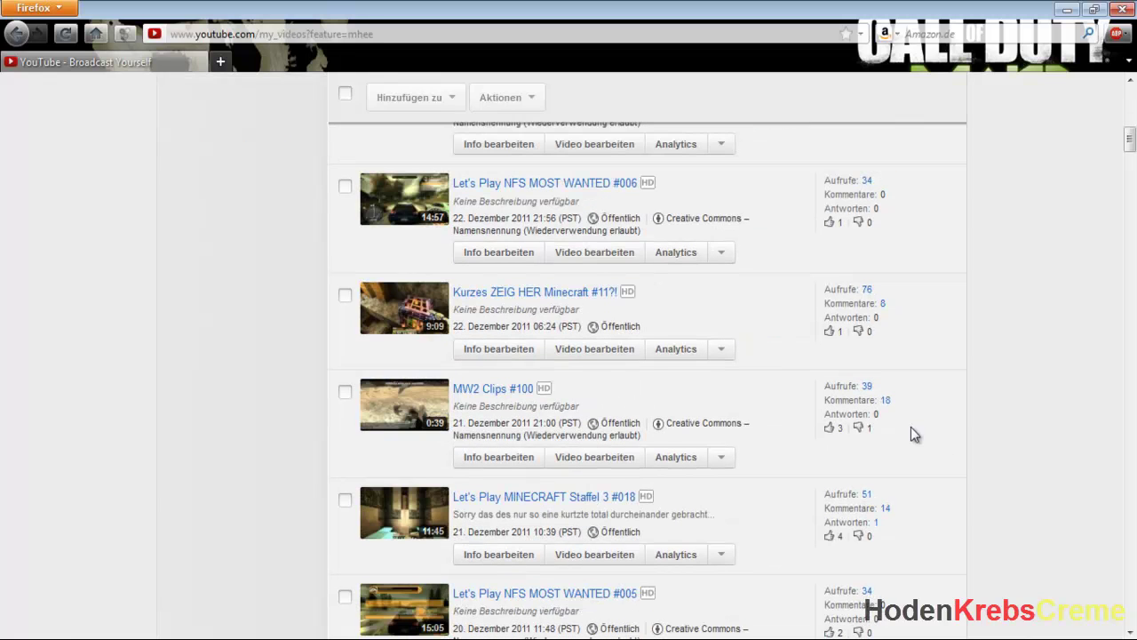
pyautogui.scroll(-2, 910, 428)
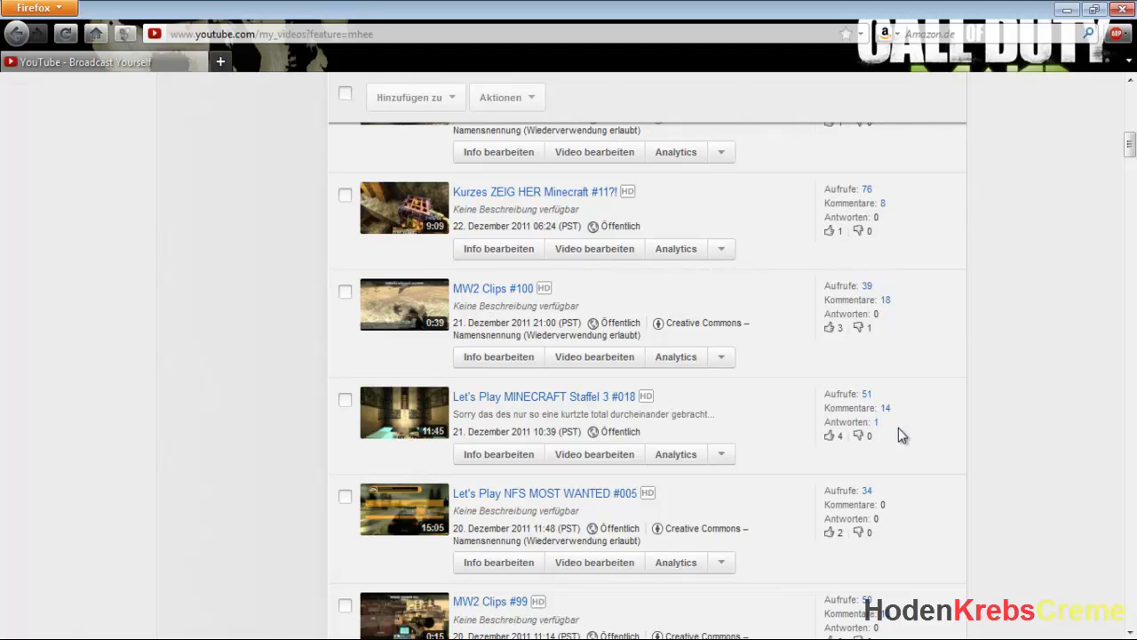
pyautogui.scroll(-2, 915, 428)
pyautogui.scroll(-1, 925, 431)
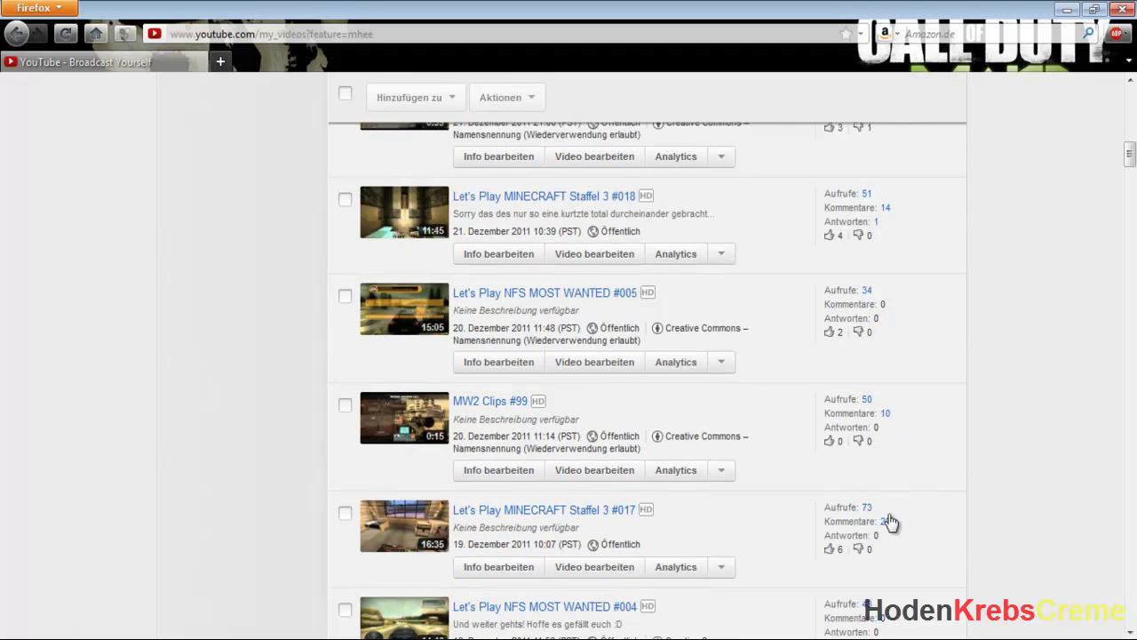
pyautogui.scroll(9, 954, 482)
pyautogui.scroll(2, 937, 398)
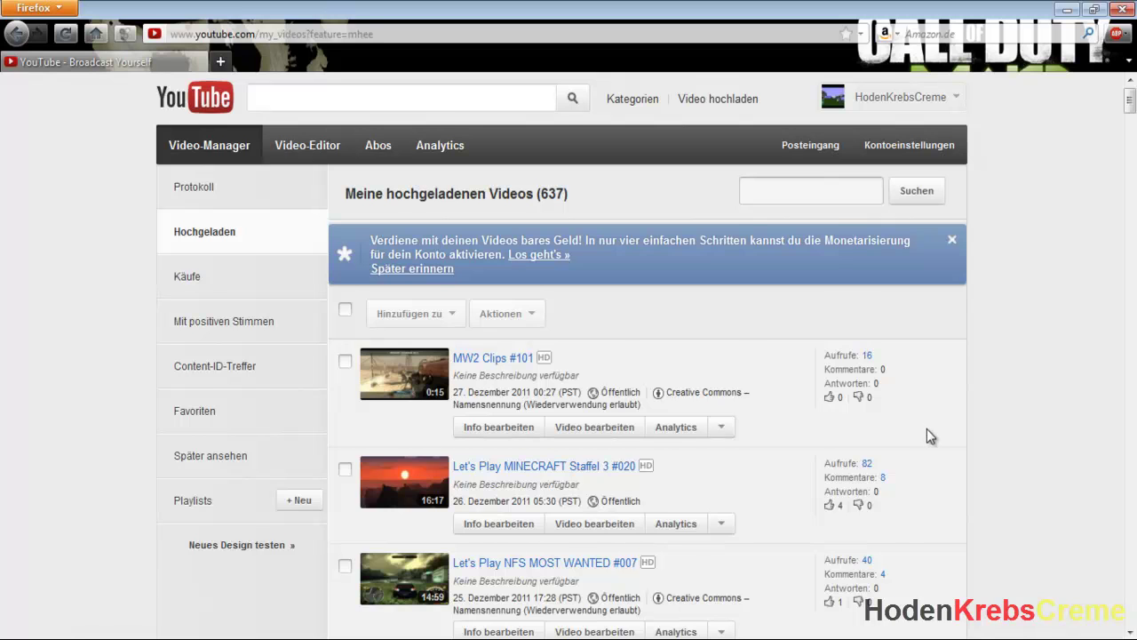
# Step: Examine the view counts of the newest uploads, highlighting the one for Let's Play NFS MOST WANTED #007
pyautogui.scroll(-1, 927, 430)
pyautogui.moveTo(896, 469); pyautogui.dragTo(859, 459)
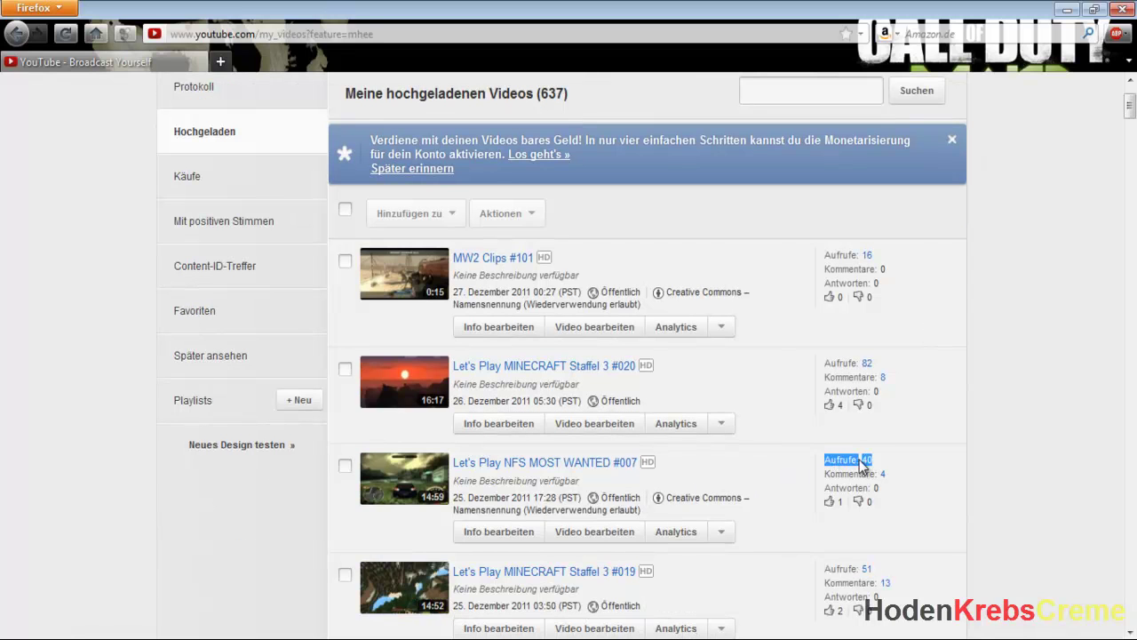
pyautogui.click(926, 454)
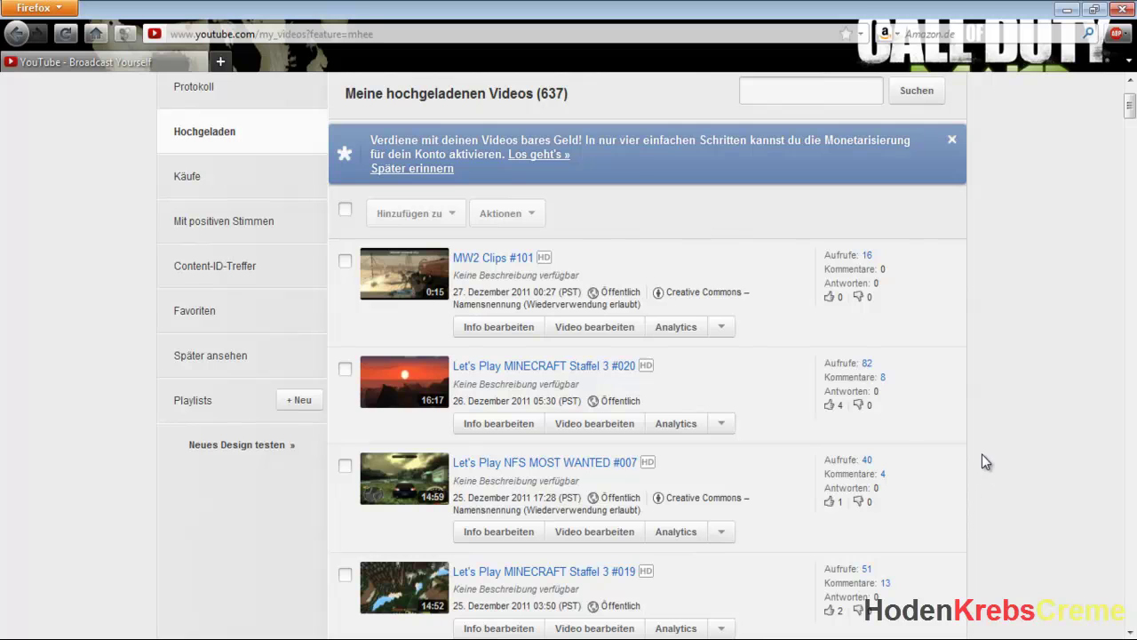
pyautogui.scroll(1, 983, 456)
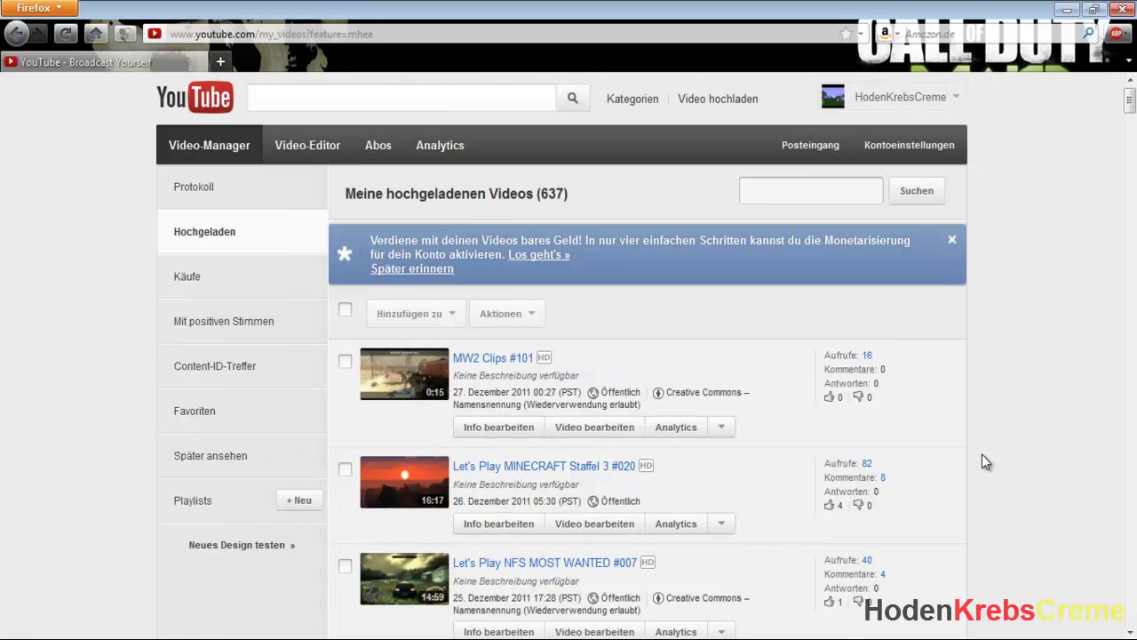
pyautogui.scroll(-1, 983, 456)
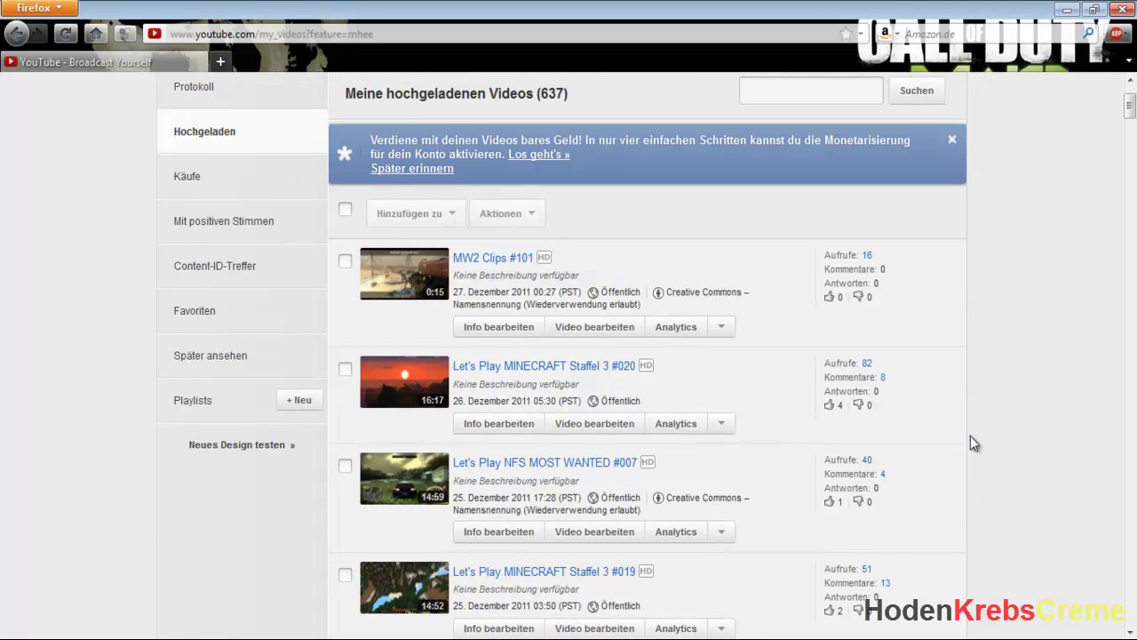
pyautogui.scroll(1, 977, 404)
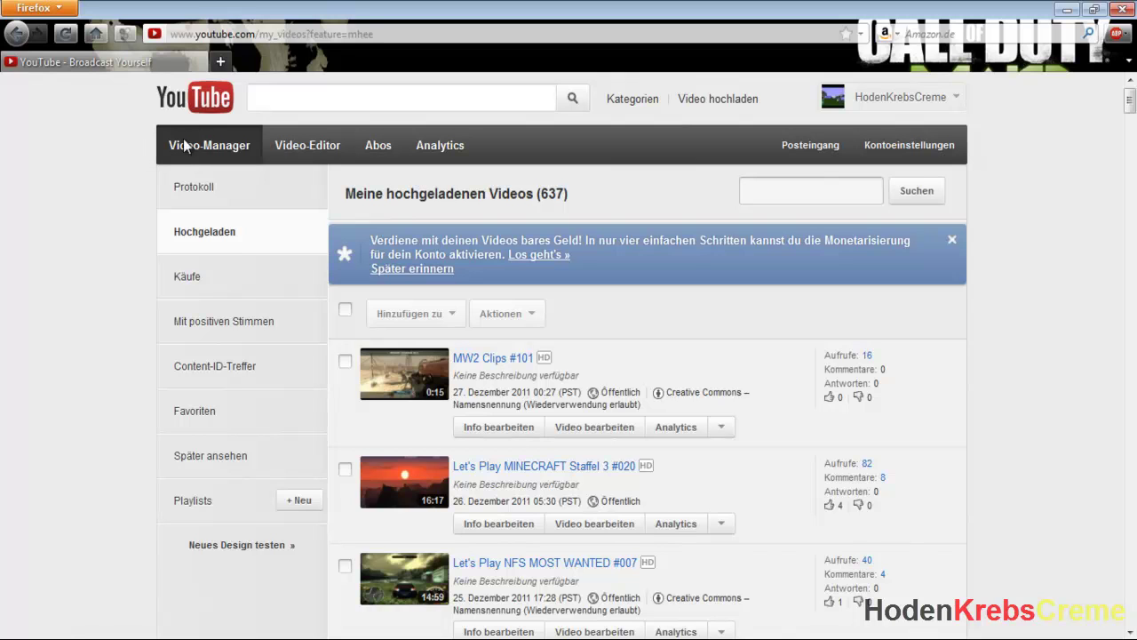
# Step: Open the account's own channel page and look through it down to the comment section
pyautogui.click(839, 97)
pyautogui.click(847, 153)
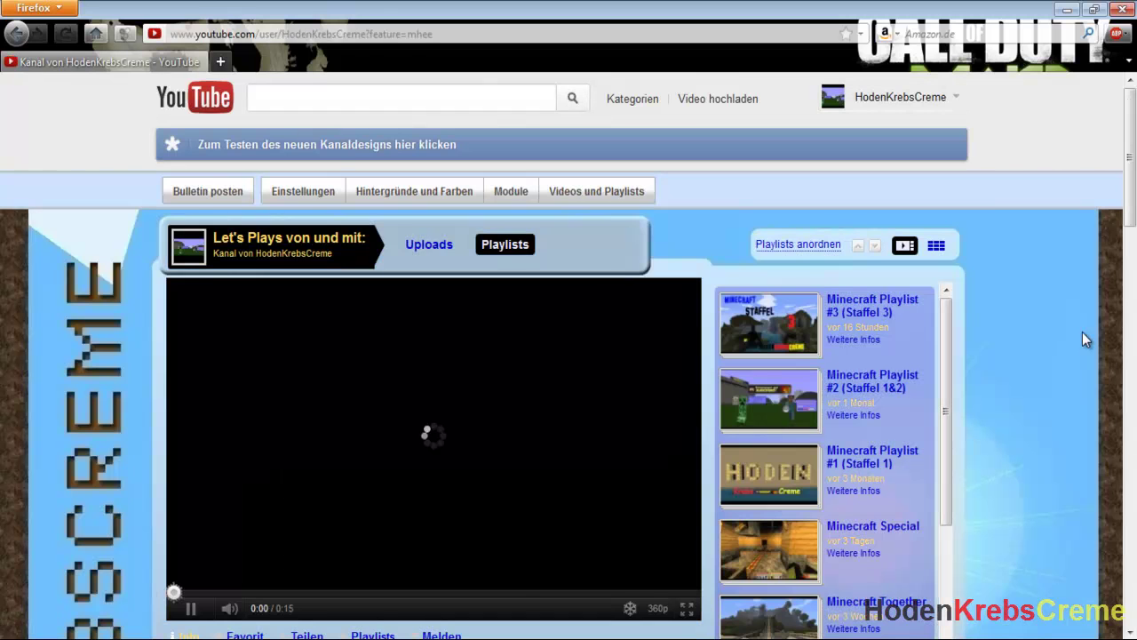
pyautogui.scroll(-6, 1022, 324)
pyautogui.scroll(-15, 1018, 322)
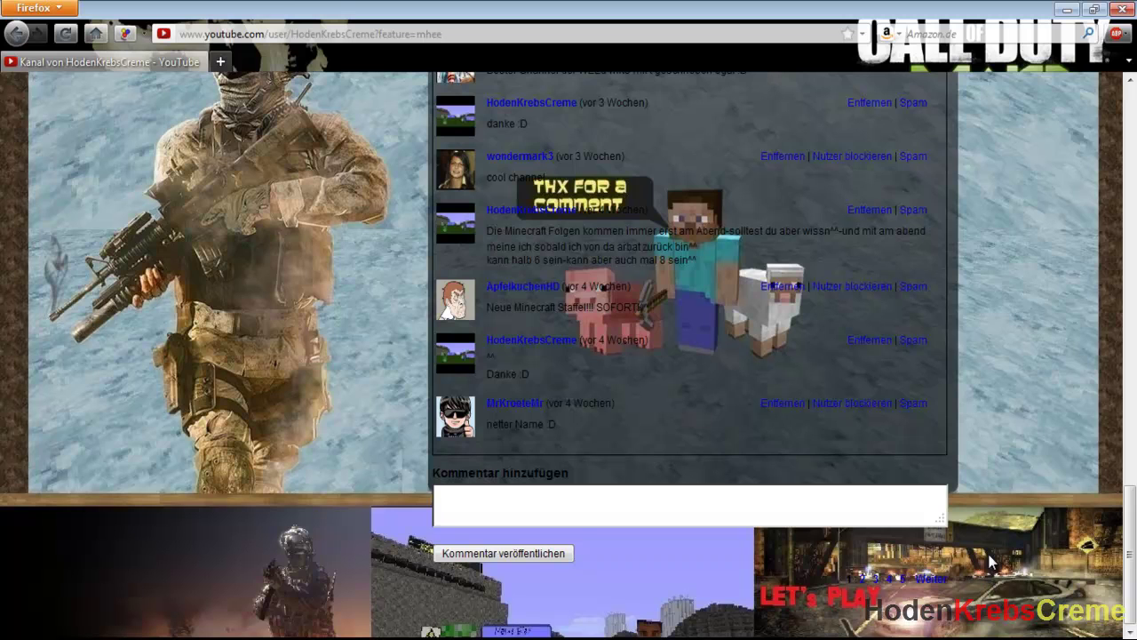
# Step: Examine the whole channel background design at a reduced page zoom, and restore the normal page size
pyautogui.hotkey('ctrl', '-')
pyautogui.hotkey('ctrl', '-')
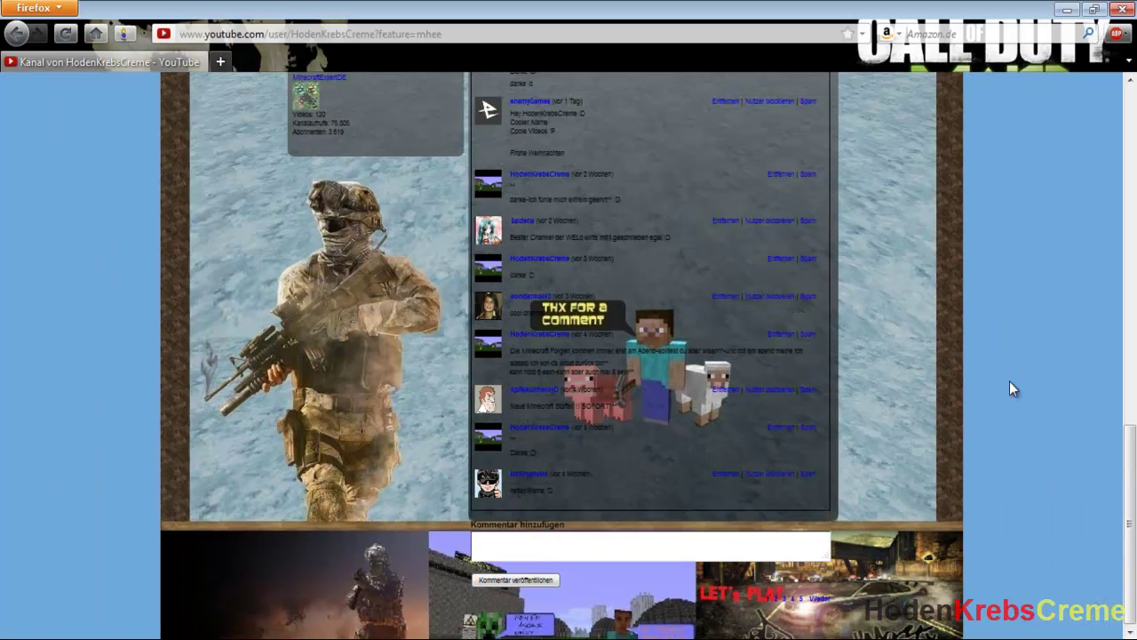
pyautogui.hotkey('ctrl', '-')
pyautogui.hotkey('ctrl', '-')
pyautogui.hotkey('ctrl', '-')
pyautogui.hotkey('ctrl', '-')
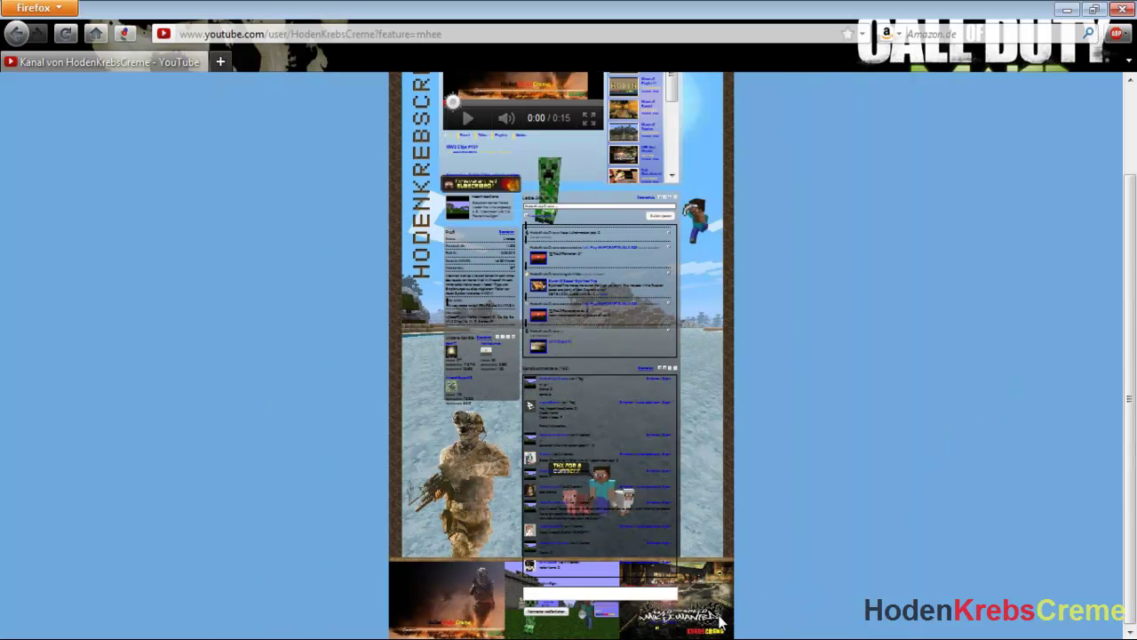
pyautogui.scroll(2, 802, 503)
pyautogui.scroll(-1, 802, 503)
pyautogui.hotkey('ctrl', '+')
pyautogui.hotkey('ctrl', '+')
pyautogui.hotkey('ctrl', '+')
pyautogui.hotkey('ctrl', '+')
pyautogui.hotkey('ctrl', '+')
pyautogui.hotkey('ctrl', '+')
pyautogui.hotkey('ctrl', '+')
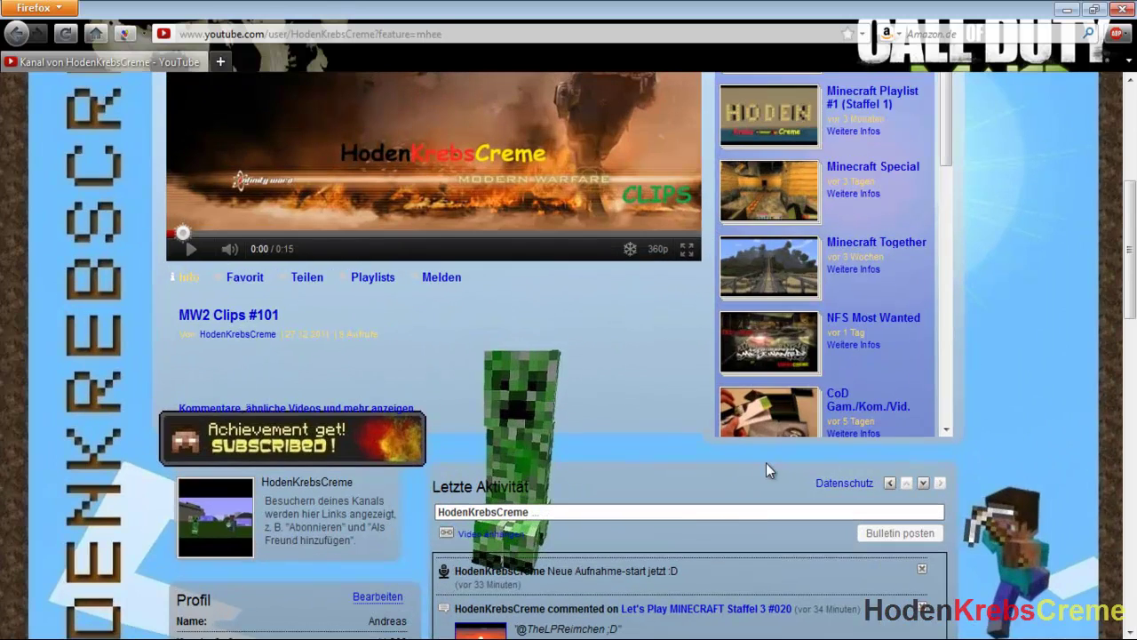